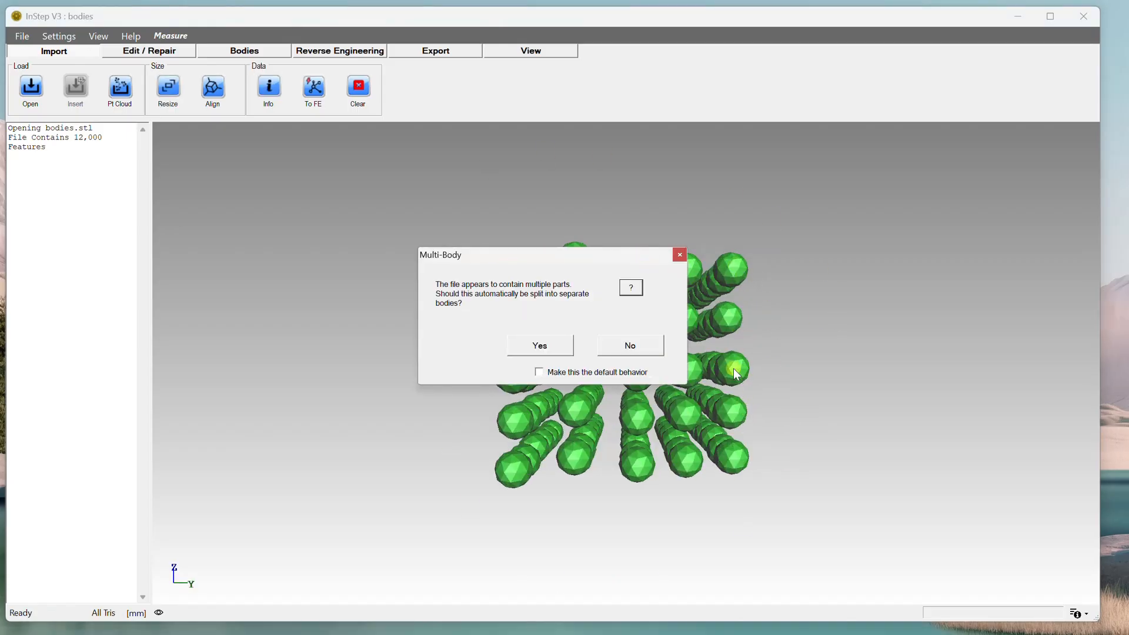
Accept splitting the imported multi-part file into separate bodies.
left_click_drag(514, 252, 299, 208)
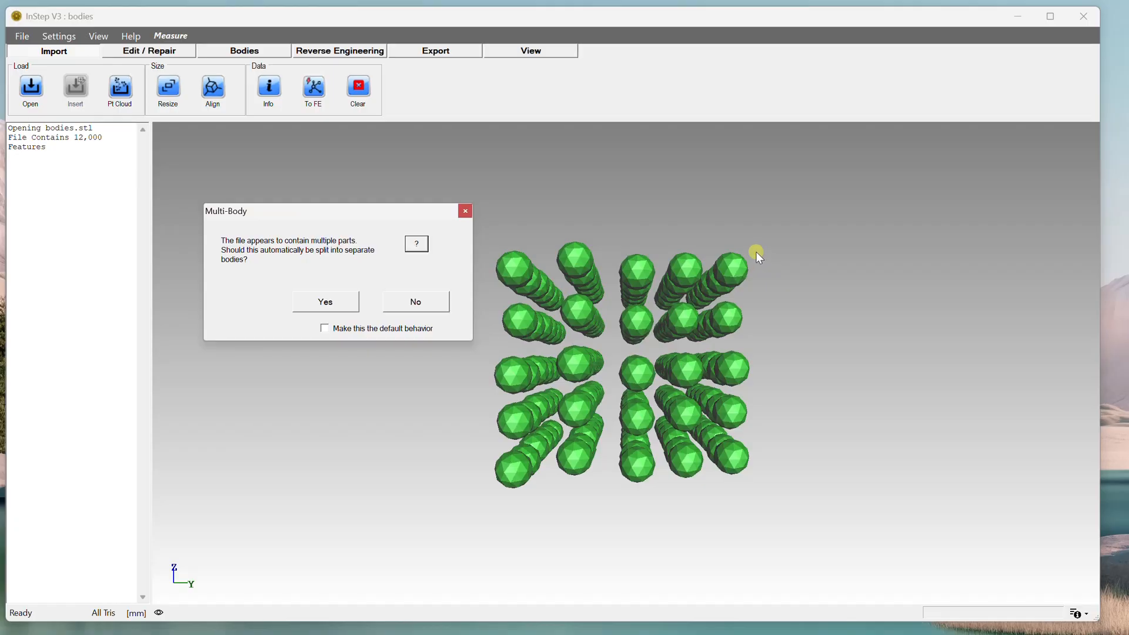
left_click(341, 301)
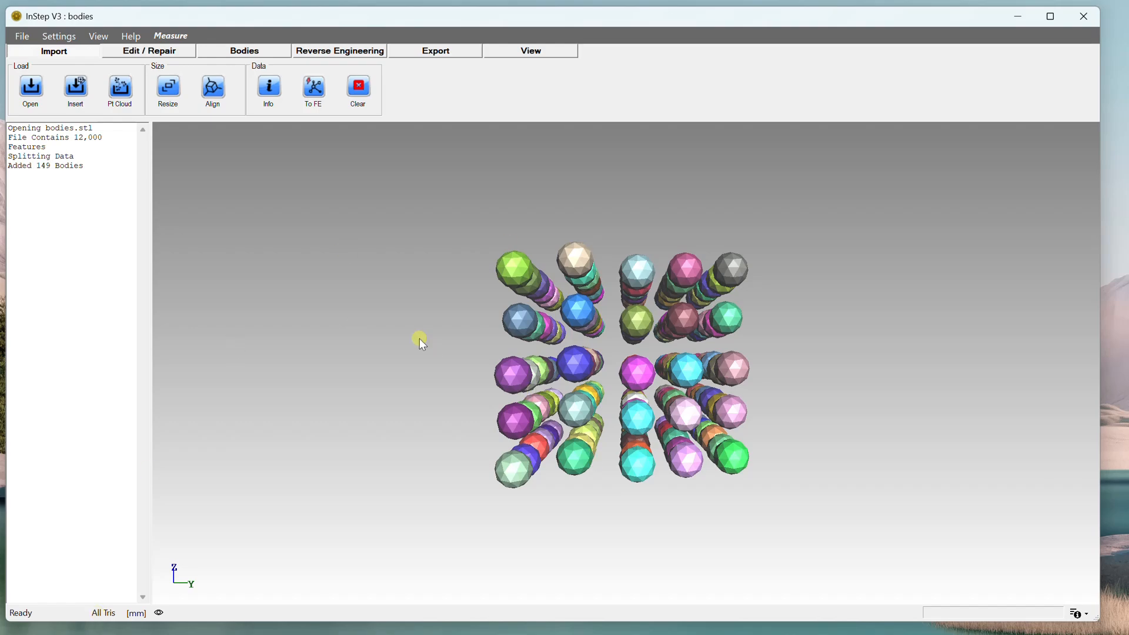
Examine the separated sphere bodies from several angles, toggling the triangle edge display on and off.
middle_click_drag(756, 312, 693, 347)
scroll(697, 324, "up", 5)
scroll(698, 325, "down", 5)
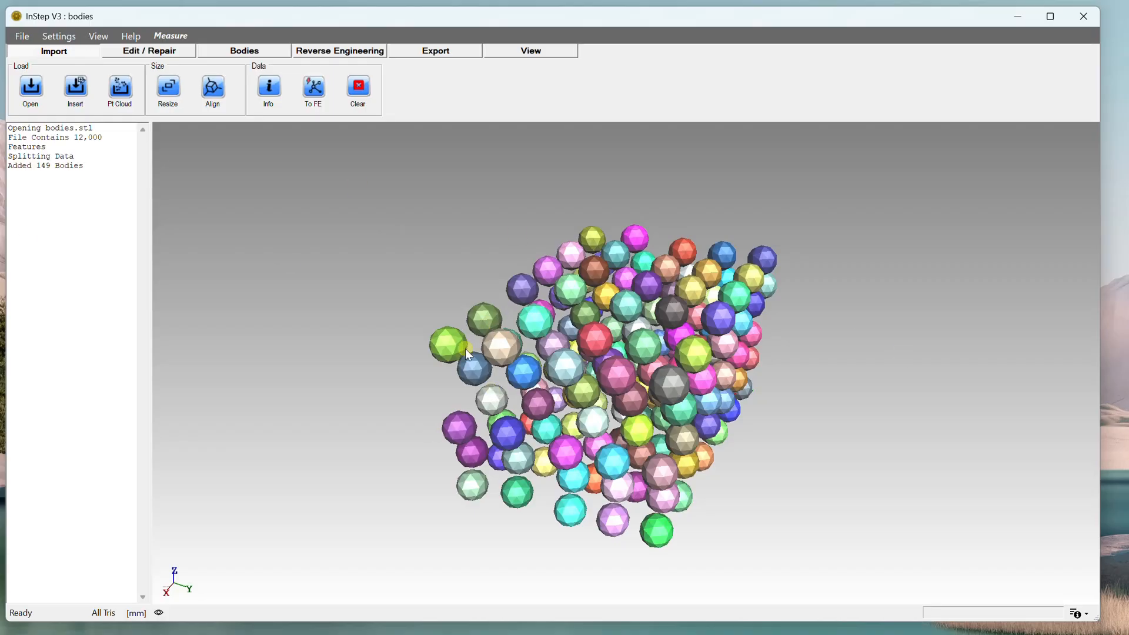
key("e")
scroll(461, 341, "up", 4)
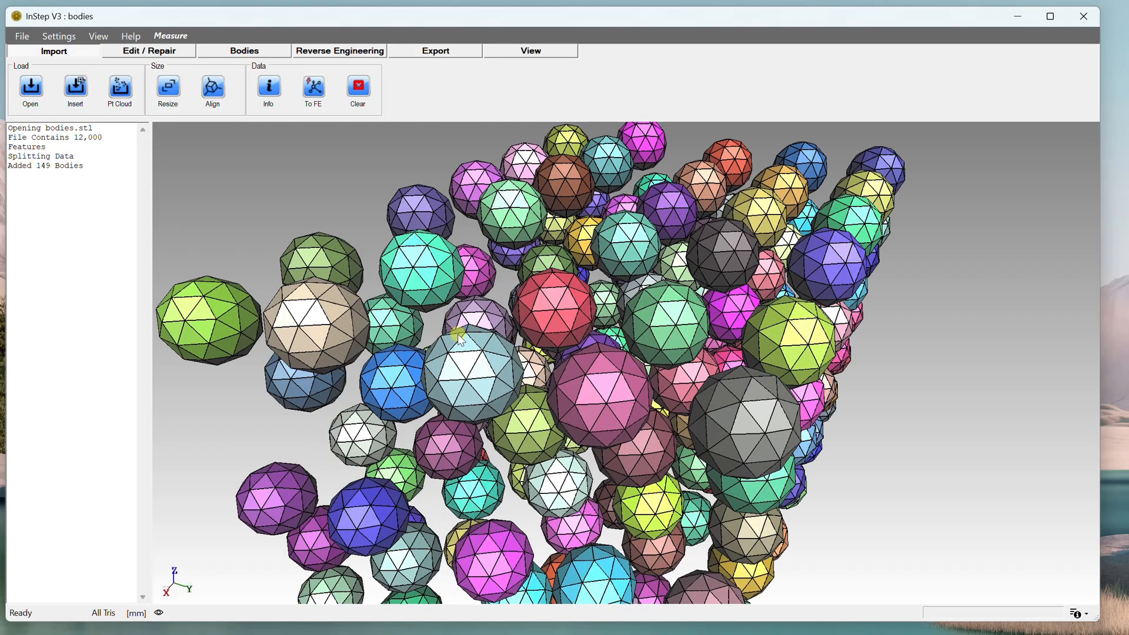
scroll(728, 370, "down", 2)
middle_click_drag(729, 374, 602, 352)
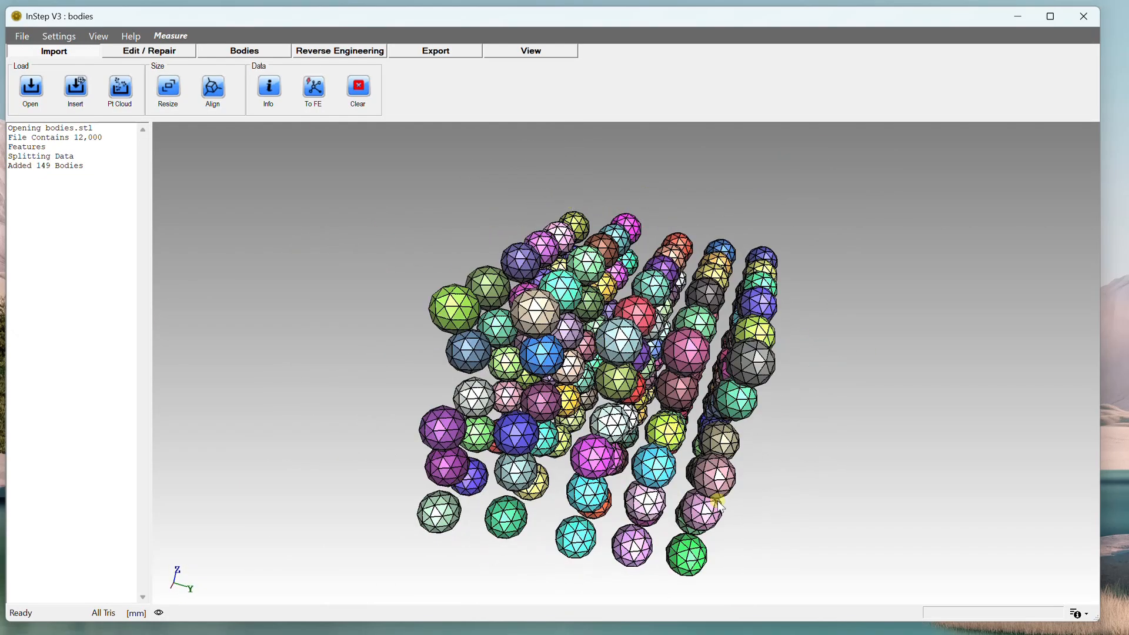
middle_click_drag(694, 369, 635, 365)
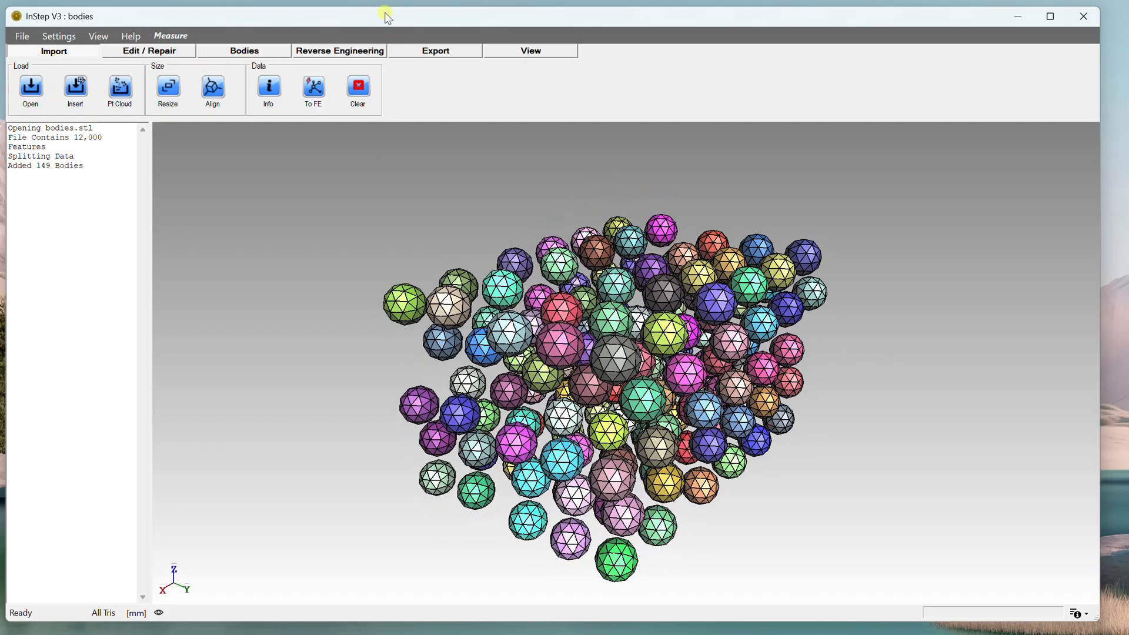
key("e")
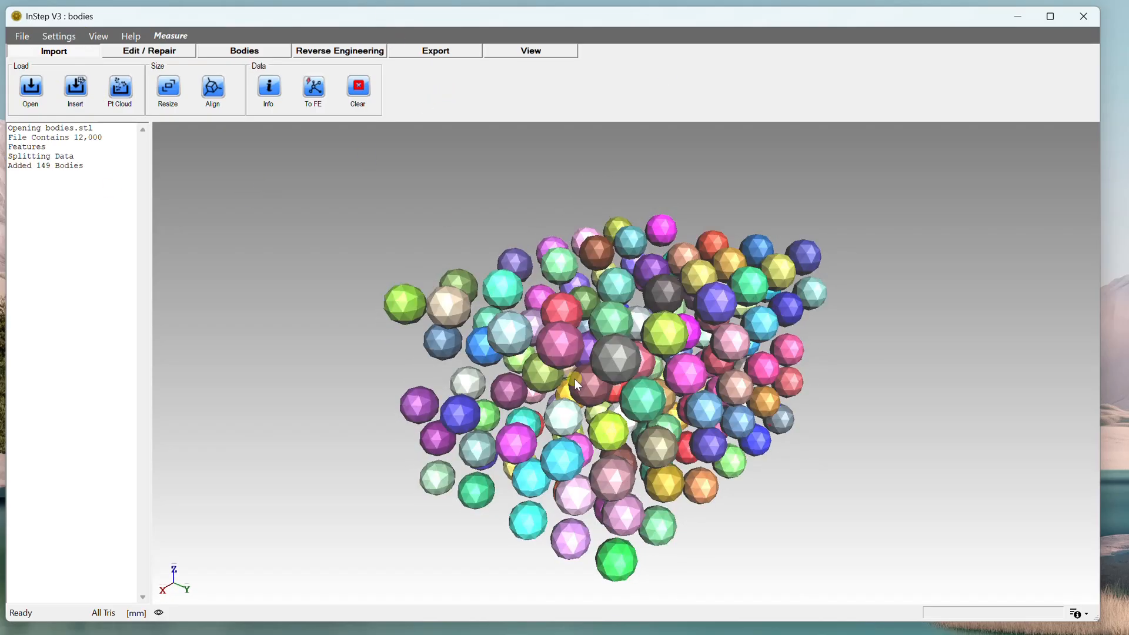
Select the row of six spheres along the upper left edge of the pack.
left_click(450, 51)
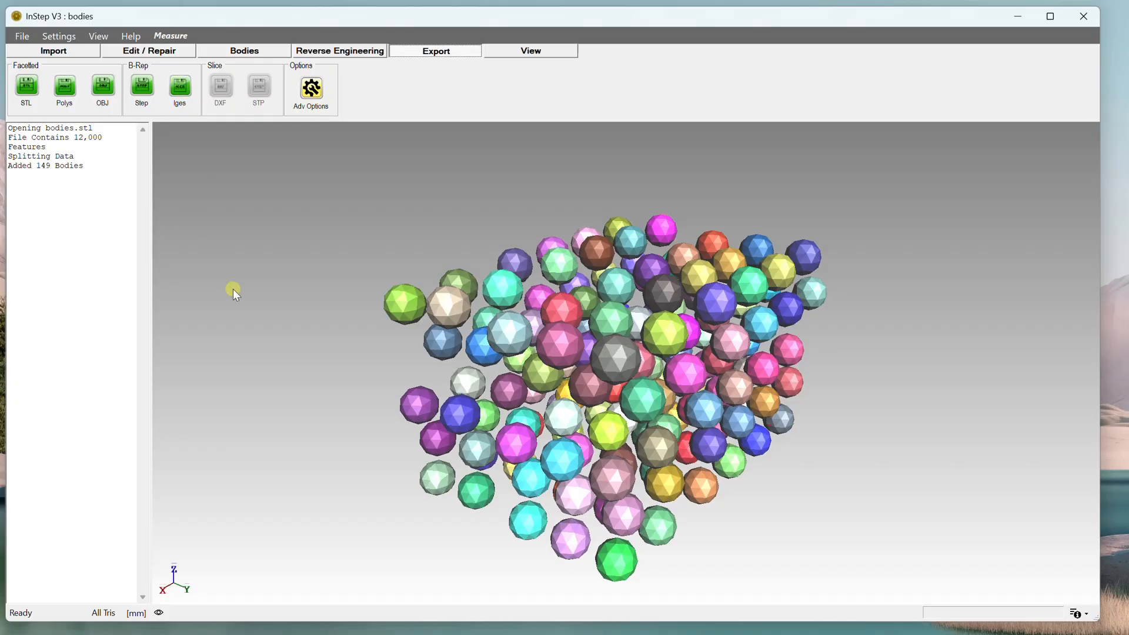
mouse_move(642, 273)
left_mouse_down()
mouse_move(656, 291)
mouse_move(647, 292)
left_mouse_up()
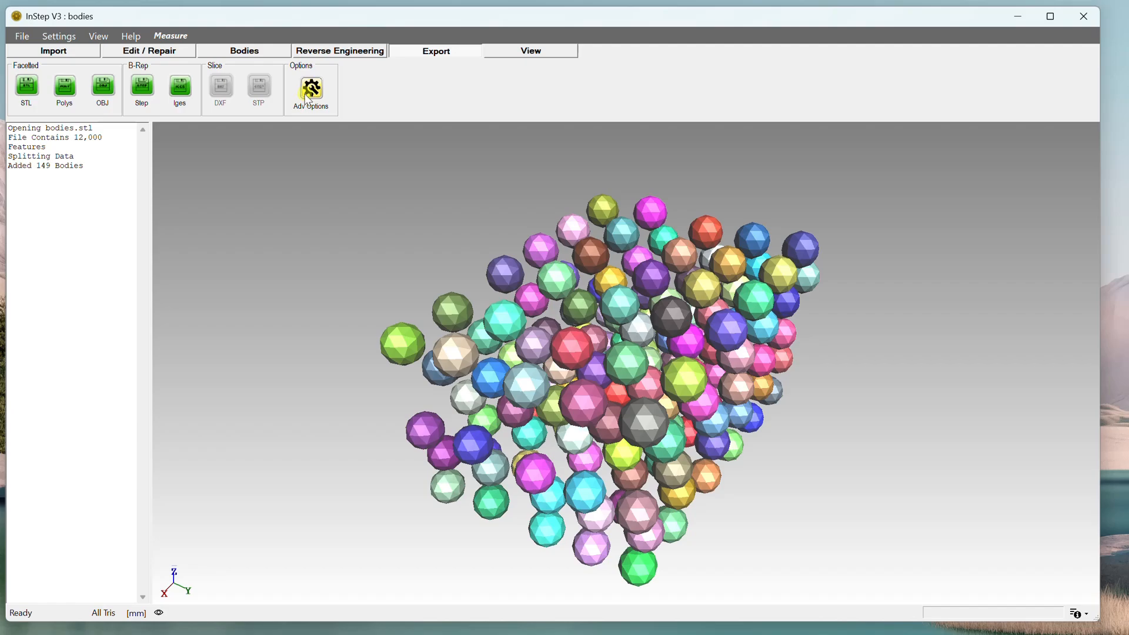
left_click_drag(517, 341, 523, 337)
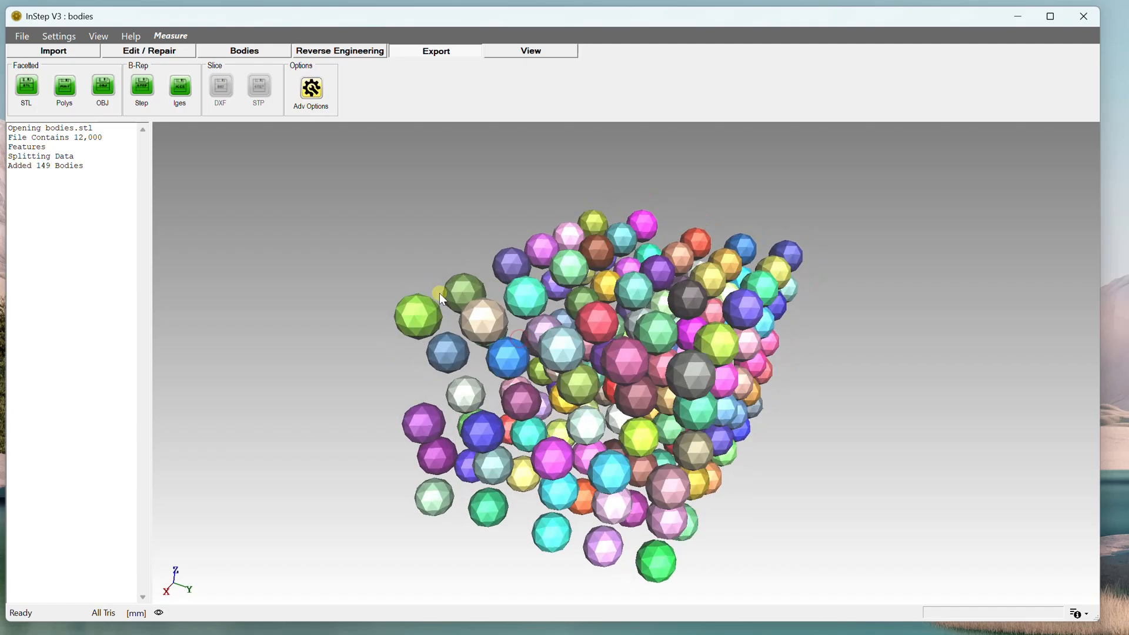
scroll(439, 293, "up", 2)
scroll(442, 295, "down", 1)
mouse_move(442, 296)
left_mouse_down()
mouse_move(471, 317)
mouse_move(455, 289)
mouse_move(450, 300)
left_mouse_up()
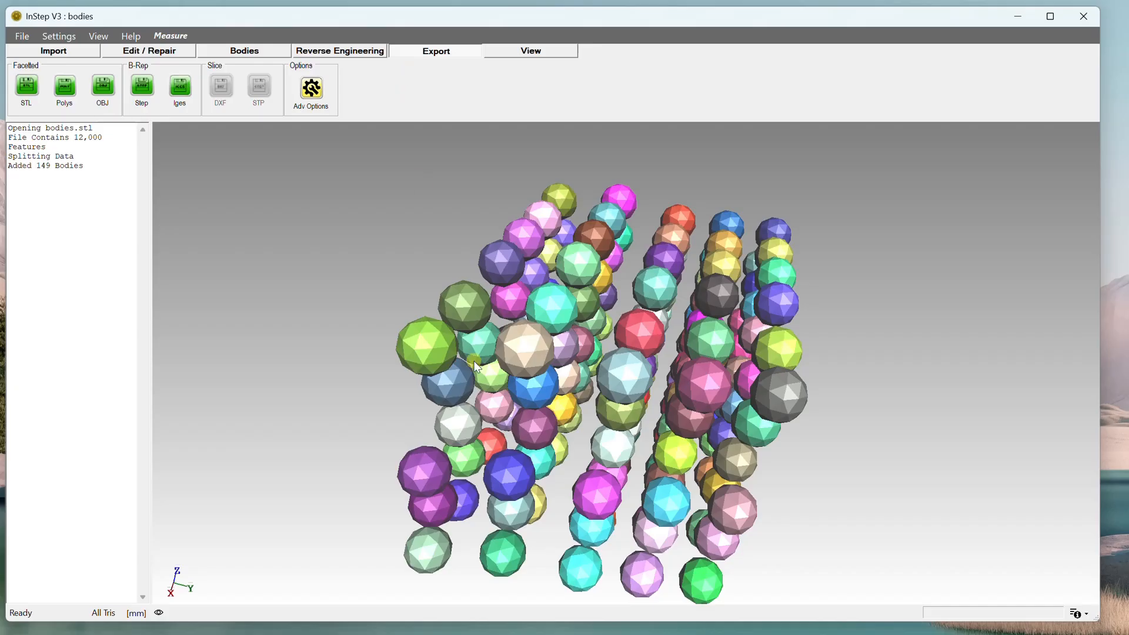
left_click(428, 340)
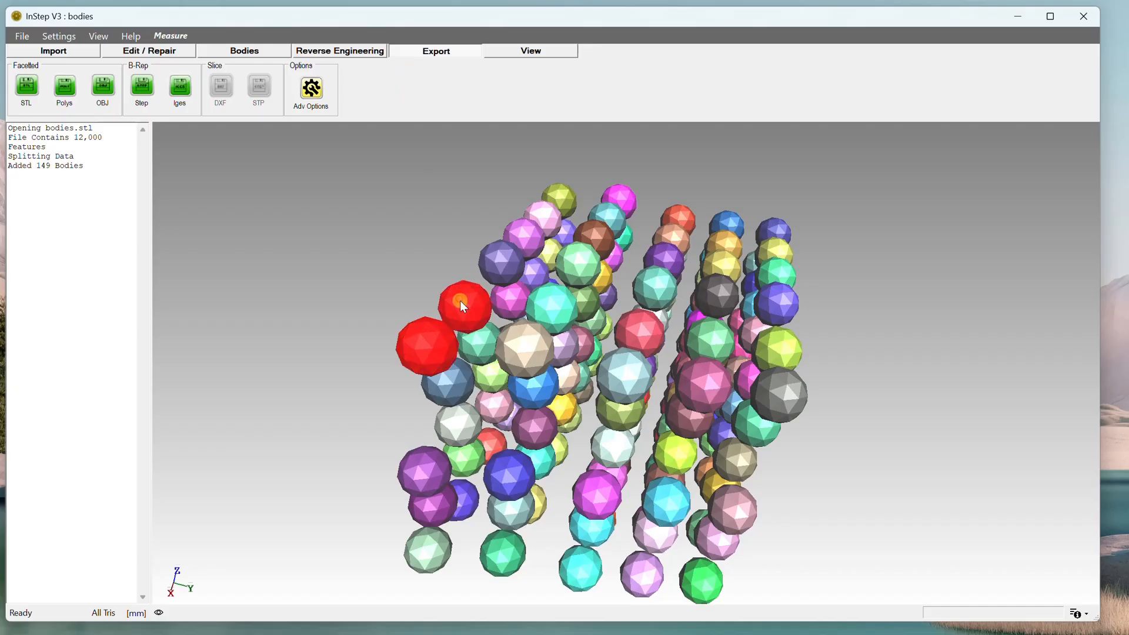
left_click_drag(460, 301, 463, 300)
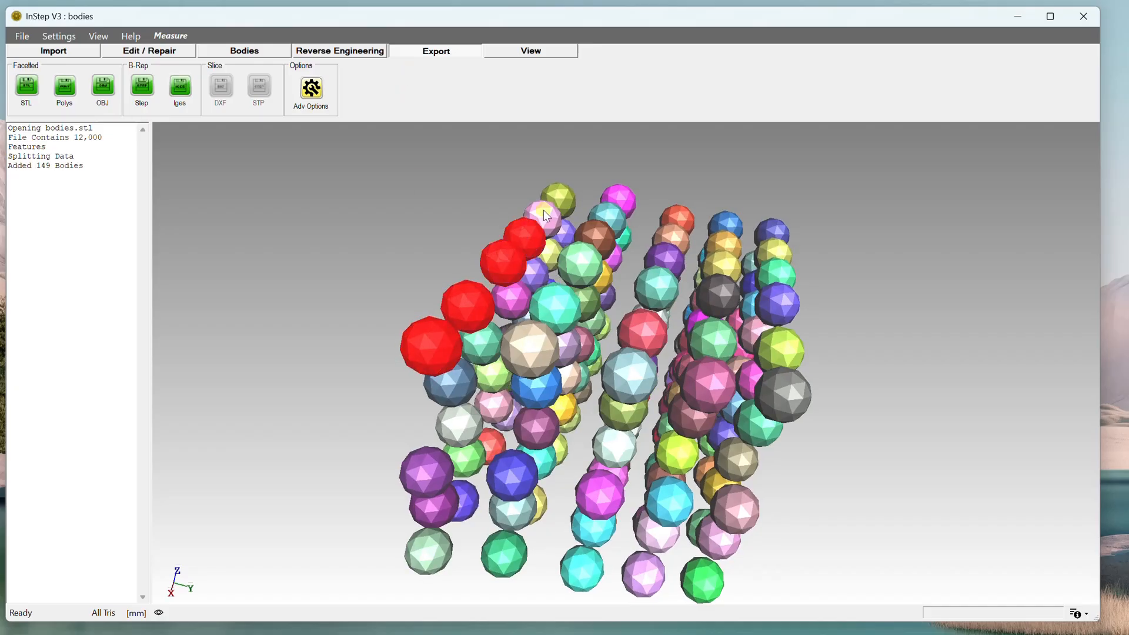
left_click(557, 198)
left_click(619, 199)
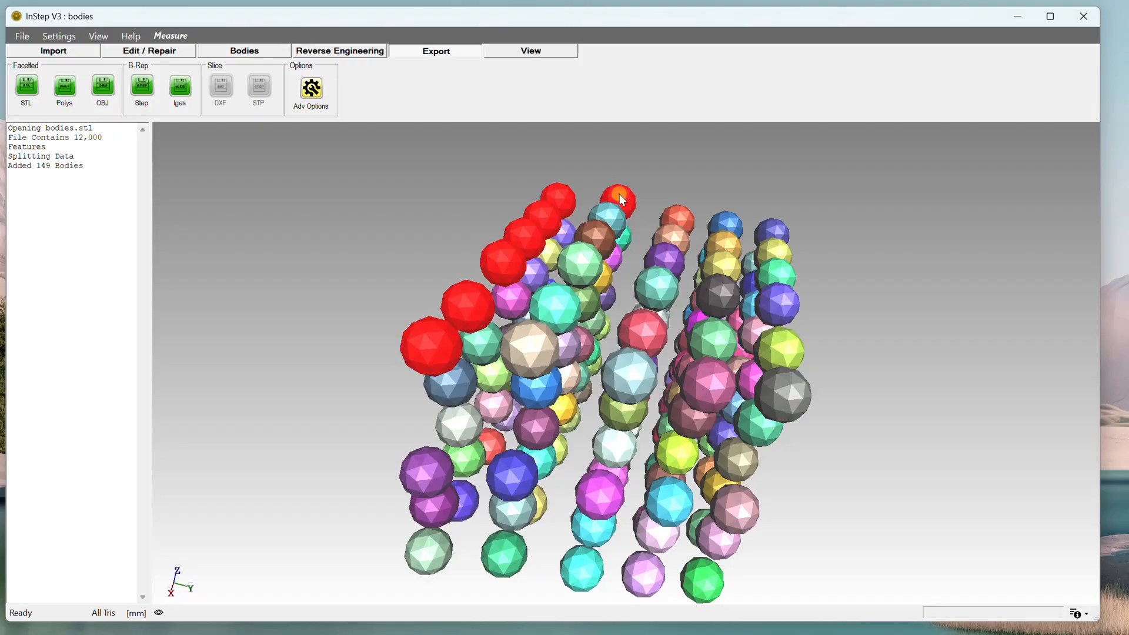
left_click_drag(639, 205, 602, 251)
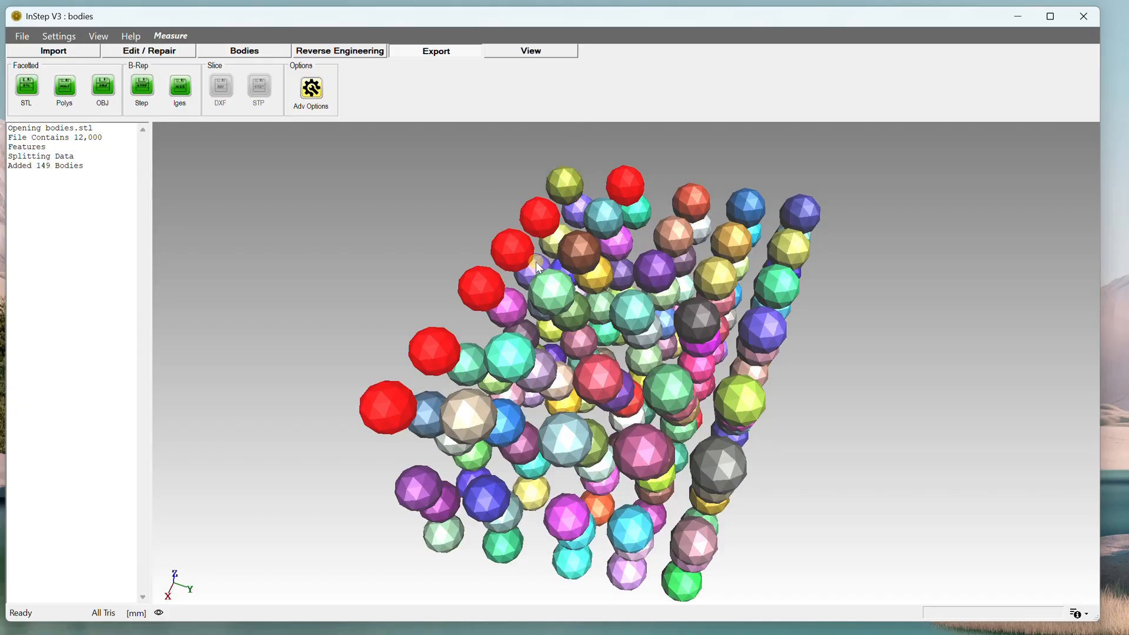
left_click_drag(537, 267, 414, 252)
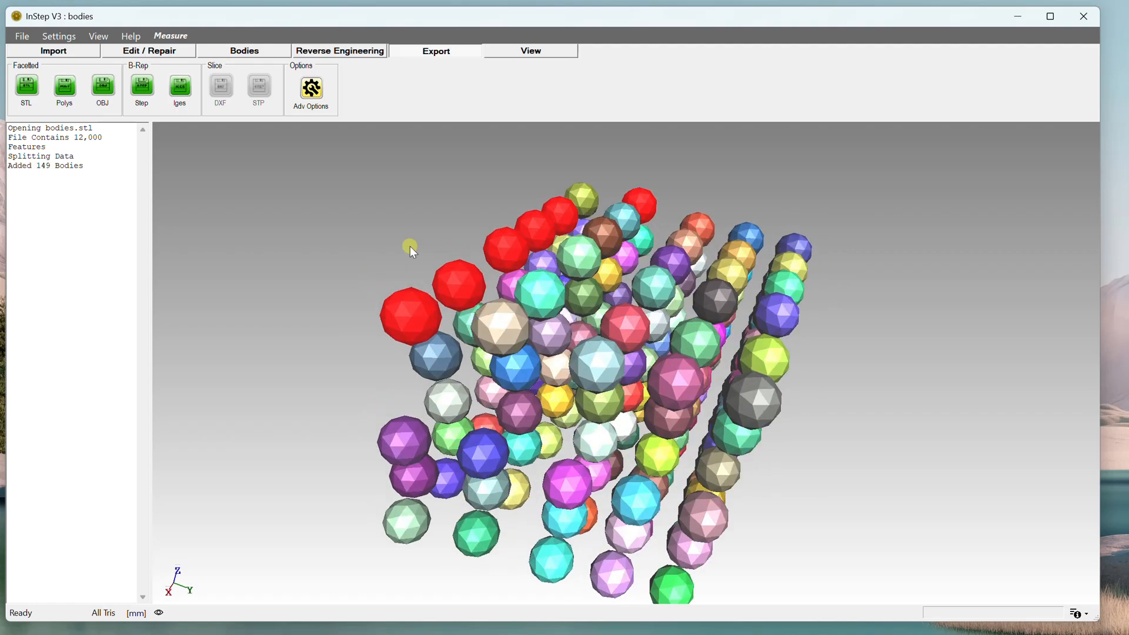
Open the properties of the six selected bodies and set their Group Name to Group1.
right_click(421, 241)
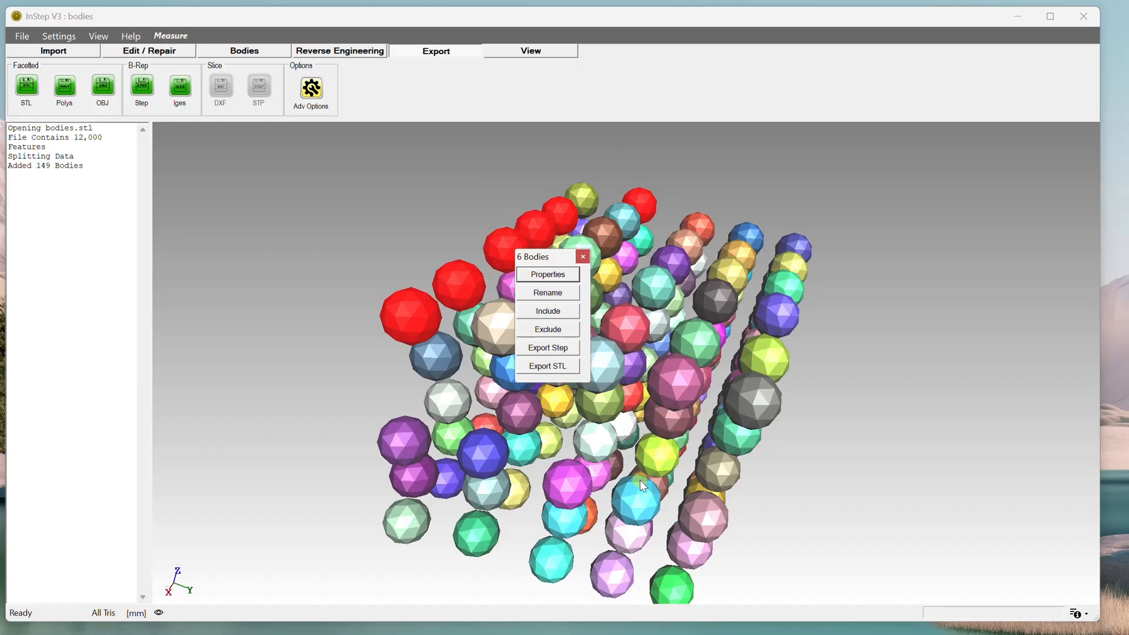
left_click(548, 274)
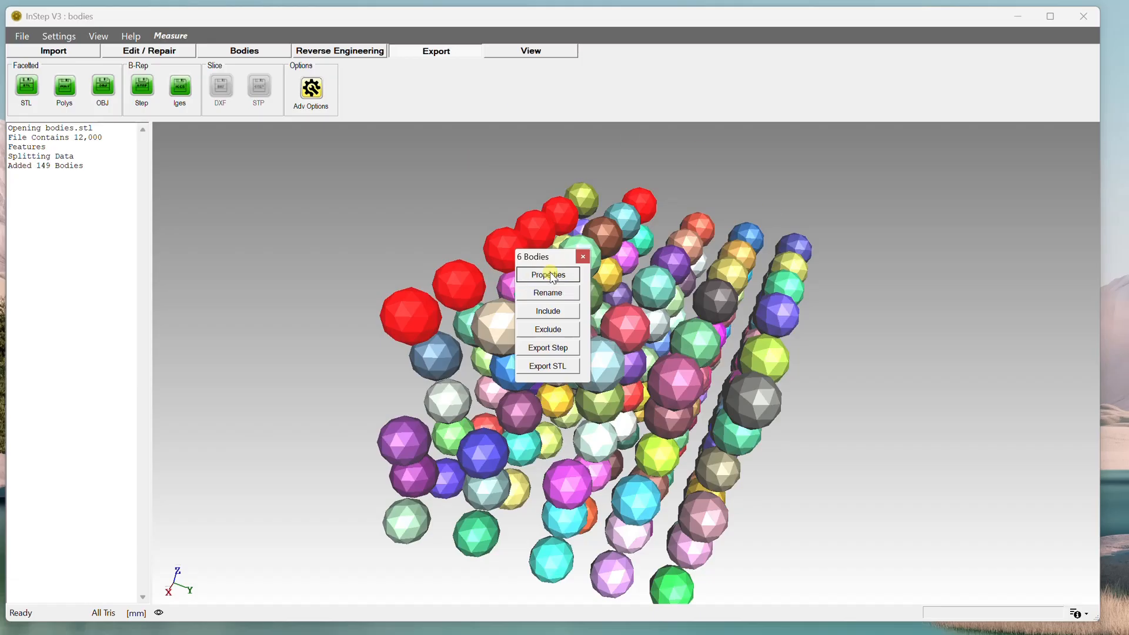
left_click_drag(113, 47, 282, 168)
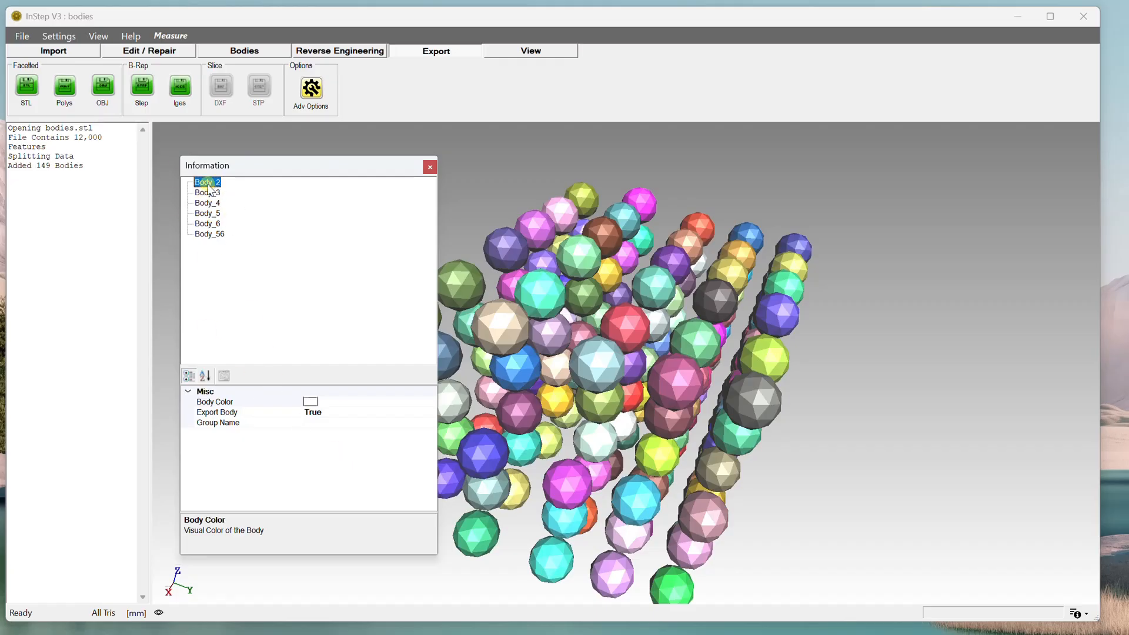
left_click(326, 412)
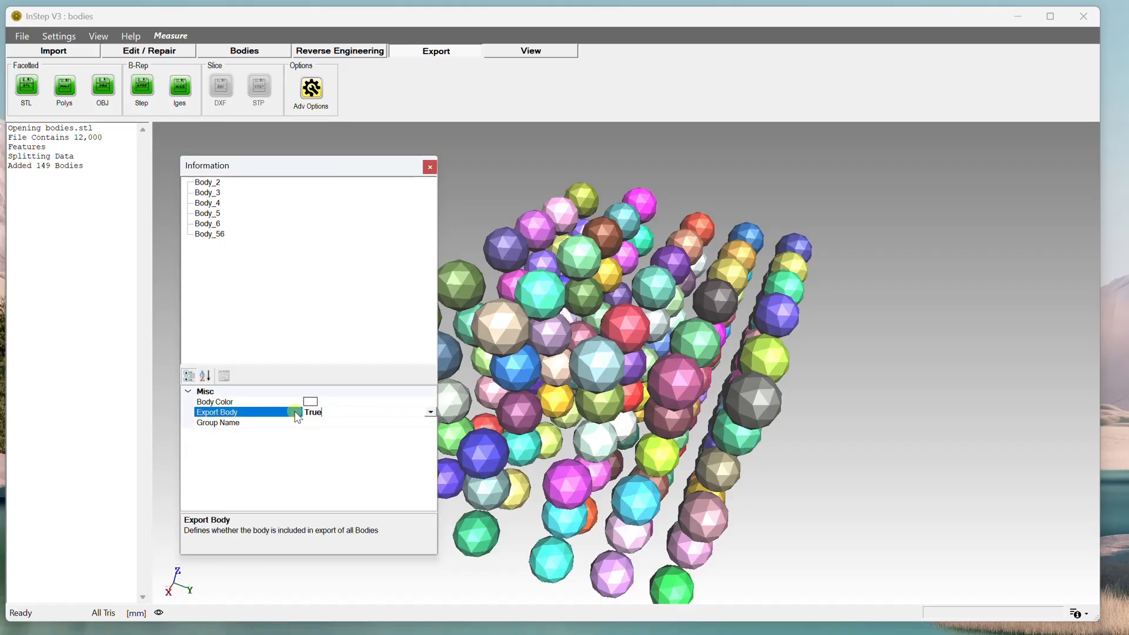
left_click(431, 412)
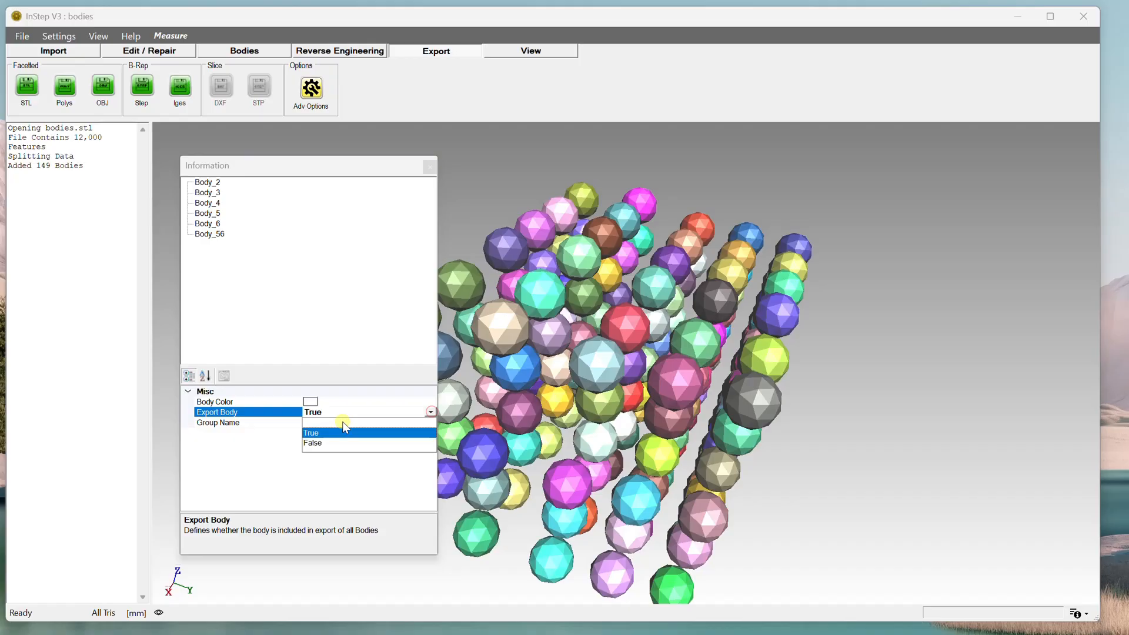
left_click(430, 412)
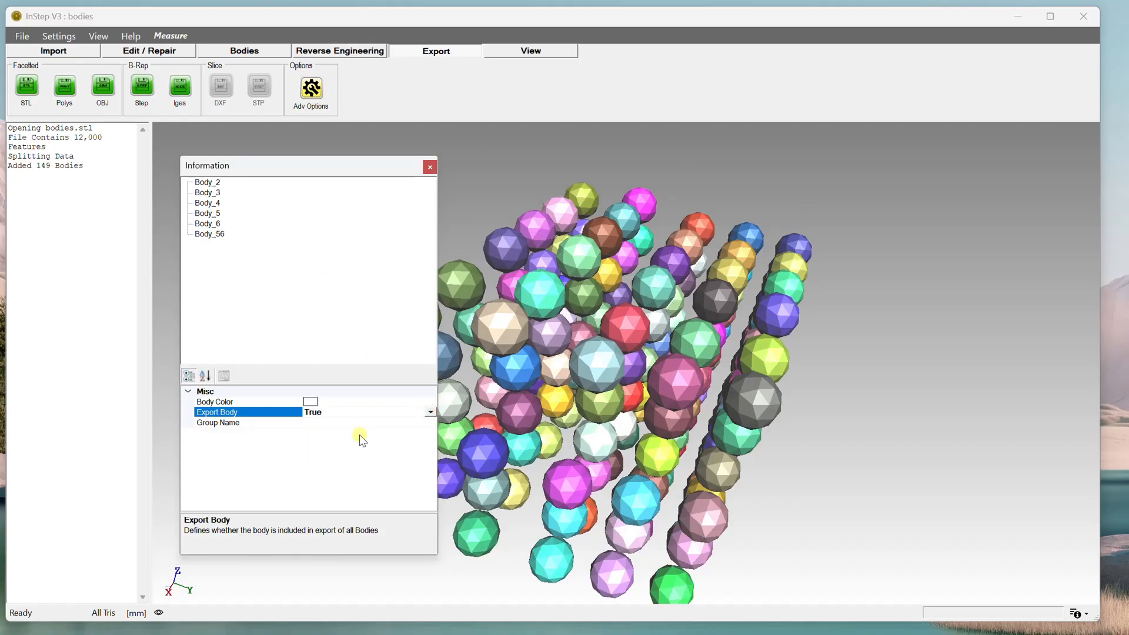
left_click(314, 423)
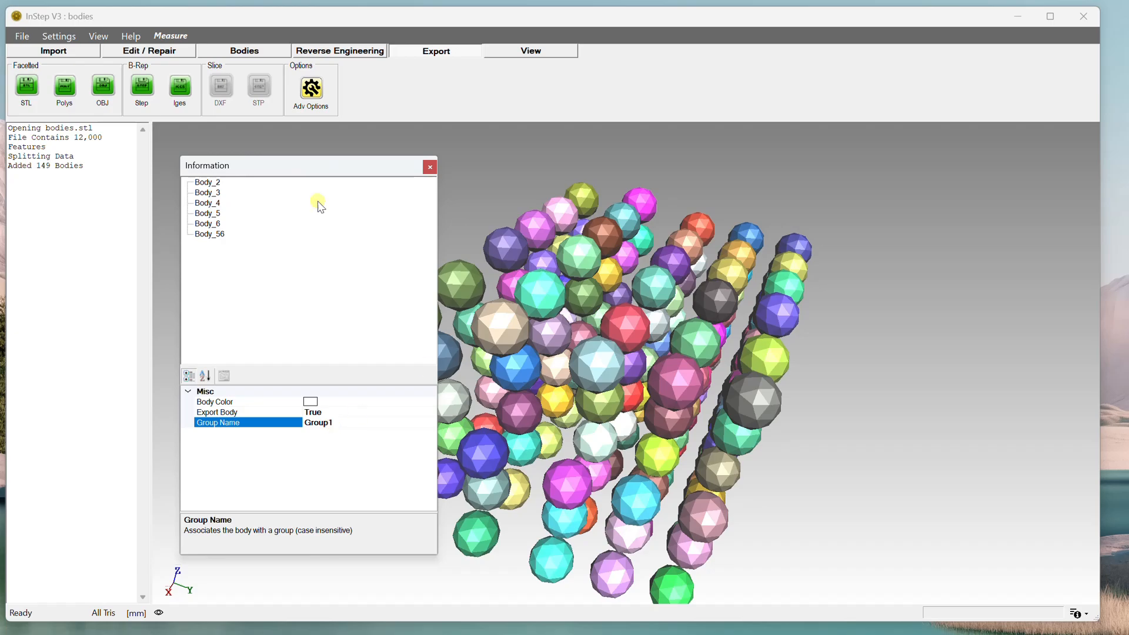
left_click(430, 167)
Select the six spheres in the right edge row and set their Group Name to Group2.
left_click_drag(921, 298, 775, 357)
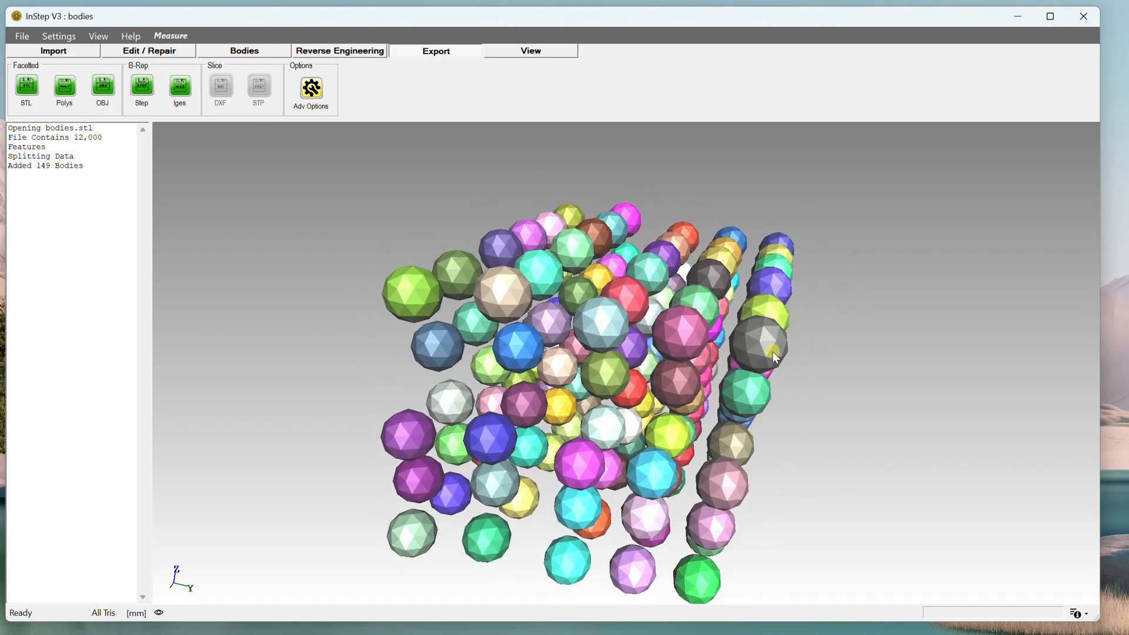
left_click(776, 280)
left_click(777, 262)
left_click(781, 248)
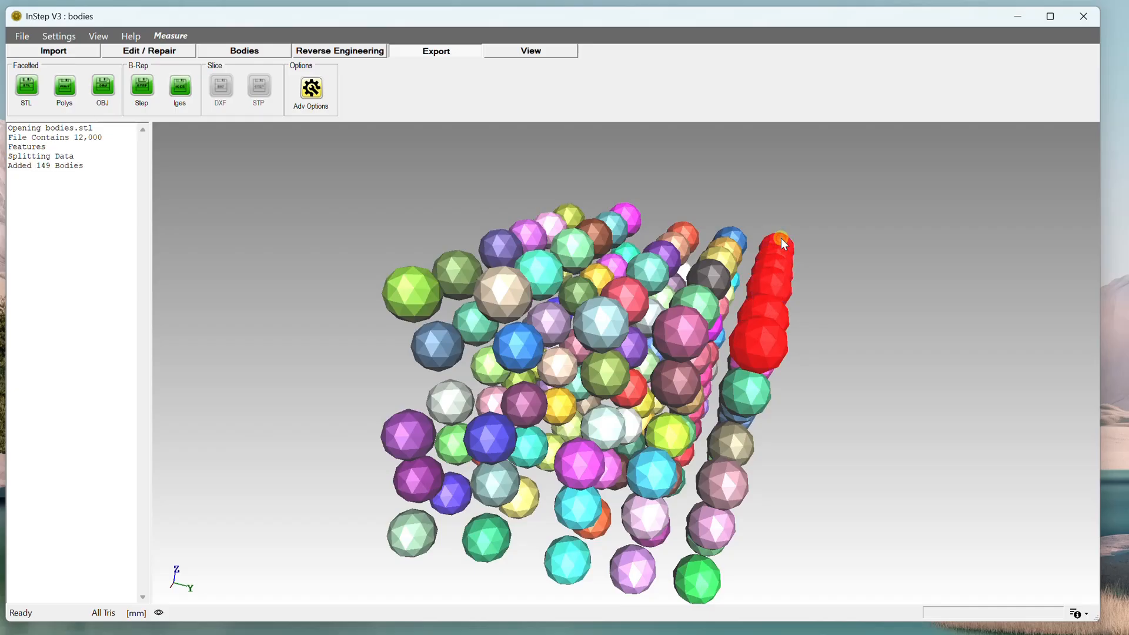
right_click(577, 250)
left_click(561, 272)
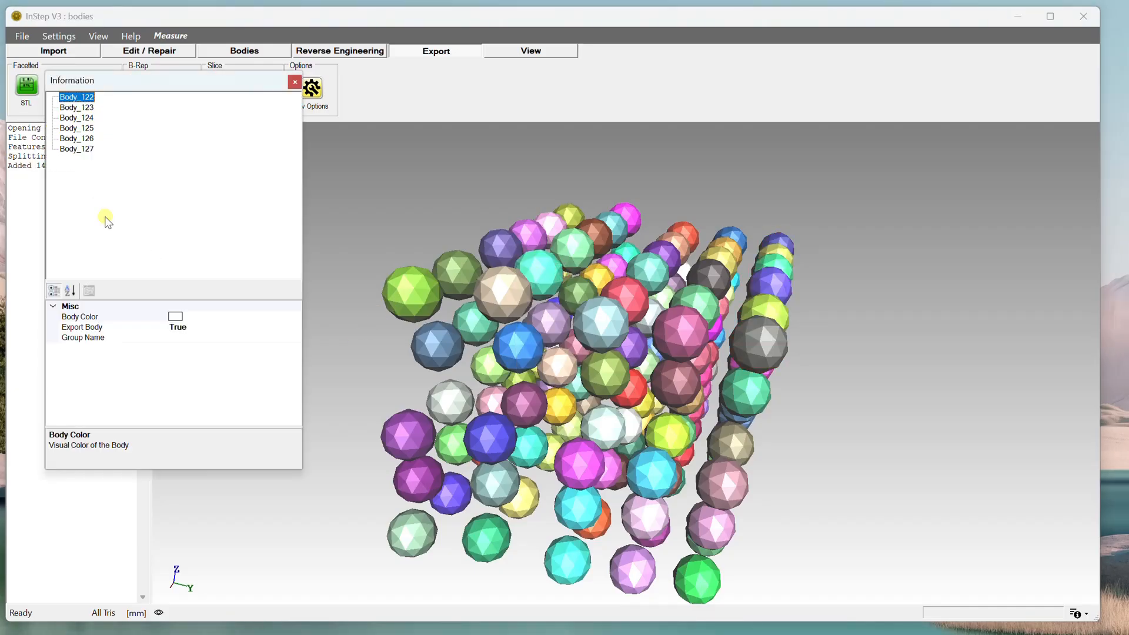
left_click(188, 339)
type("Group2")
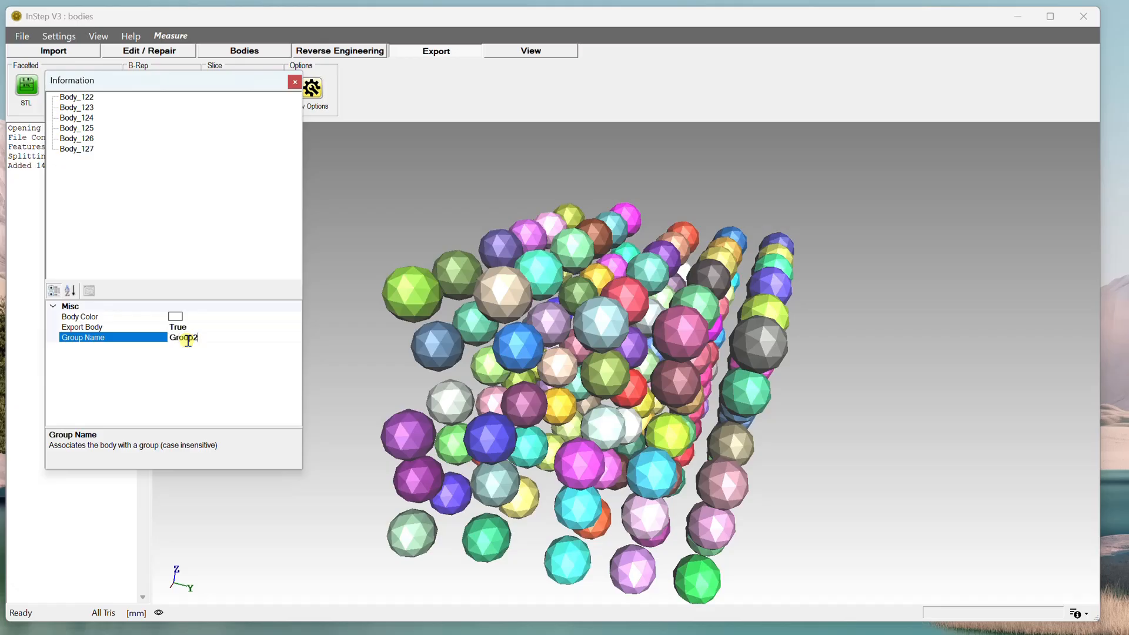
left_click(295, 82)
Open the advanced export options to review the export filter choices.
left_click_drag(635, 291, 687, 294)
left_click_drag(467, 210, 624, 231)
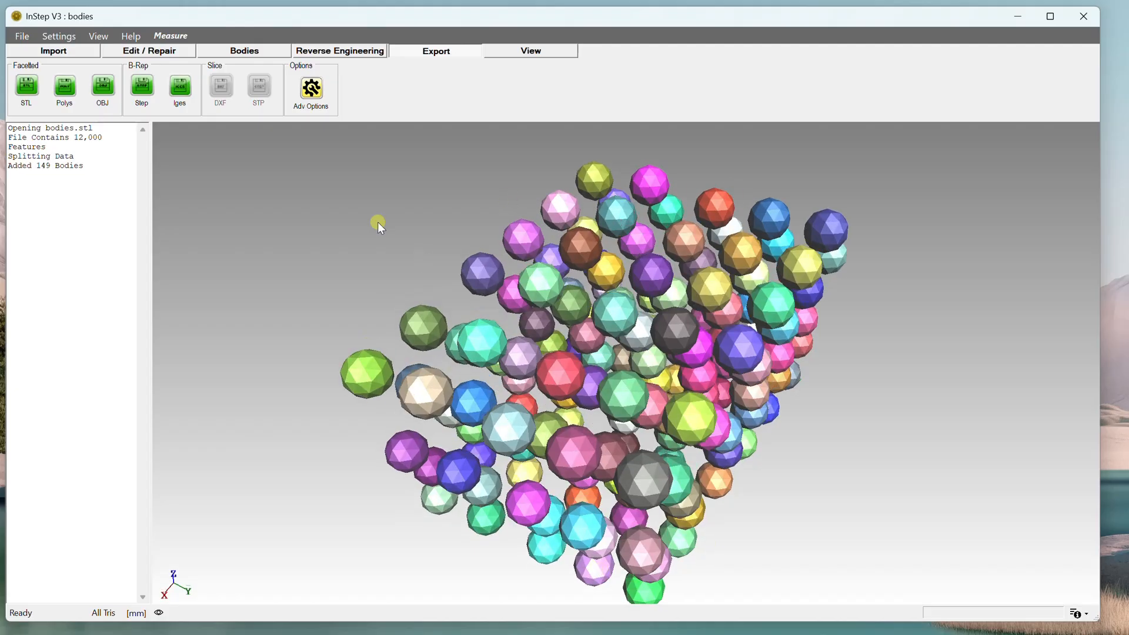
left_click(318, 94)
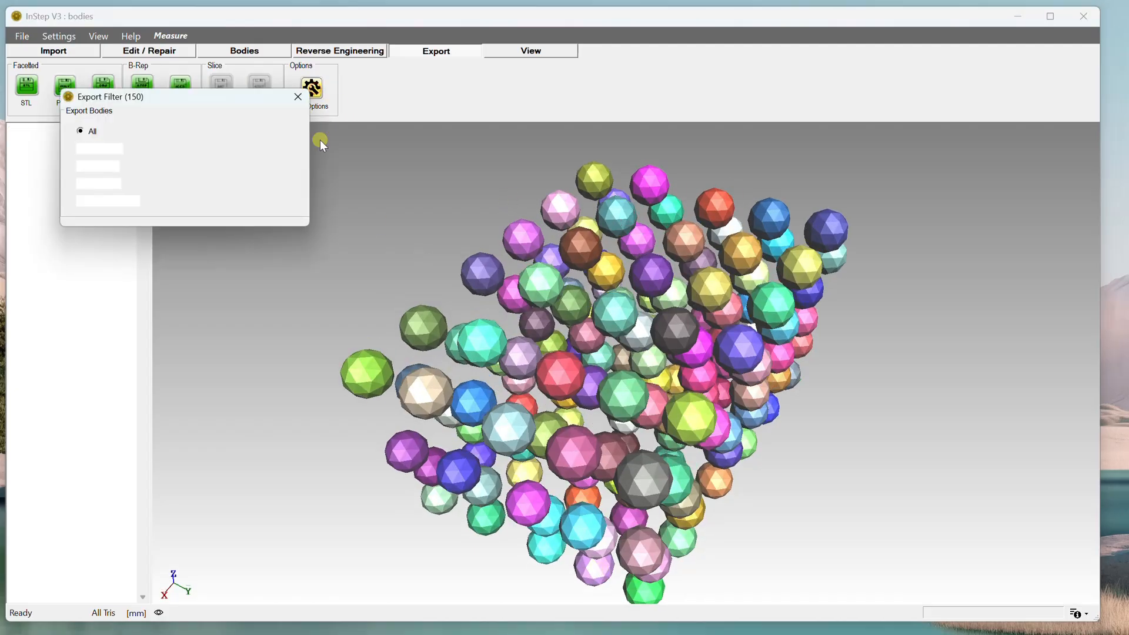
left_click_drag(166, 98, 311, 222)
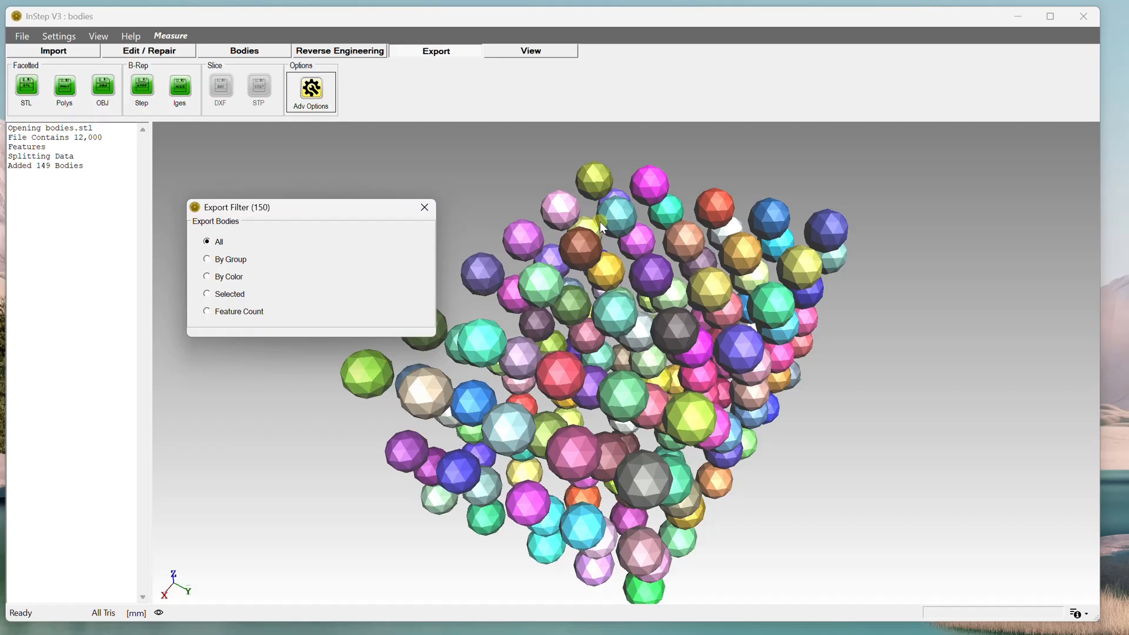
left_click(425, 205)
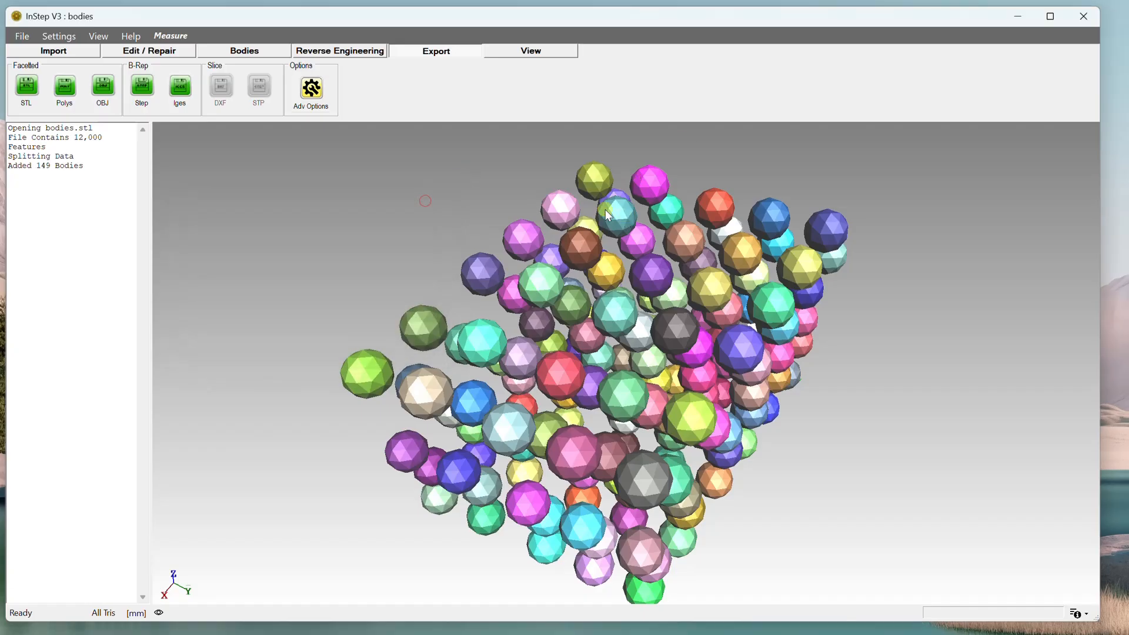
Select five spheres across the front of the pack and exclude them from export.
left_click(365, 382)
left_click(427, 399, "ctrl")
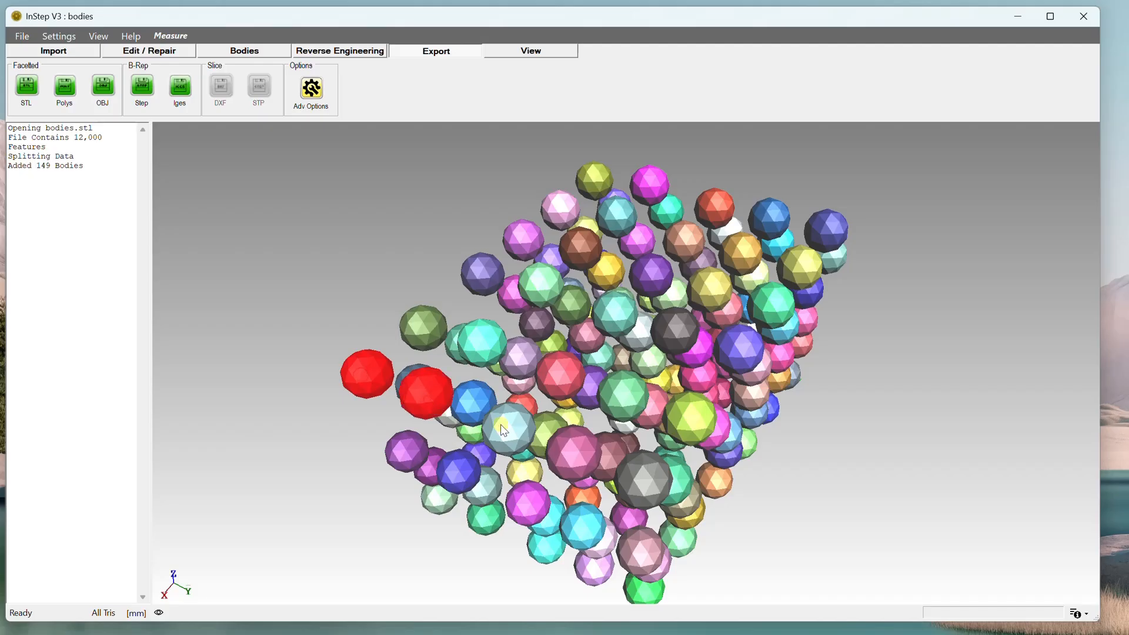
left_click(644, 484, "ctrl")
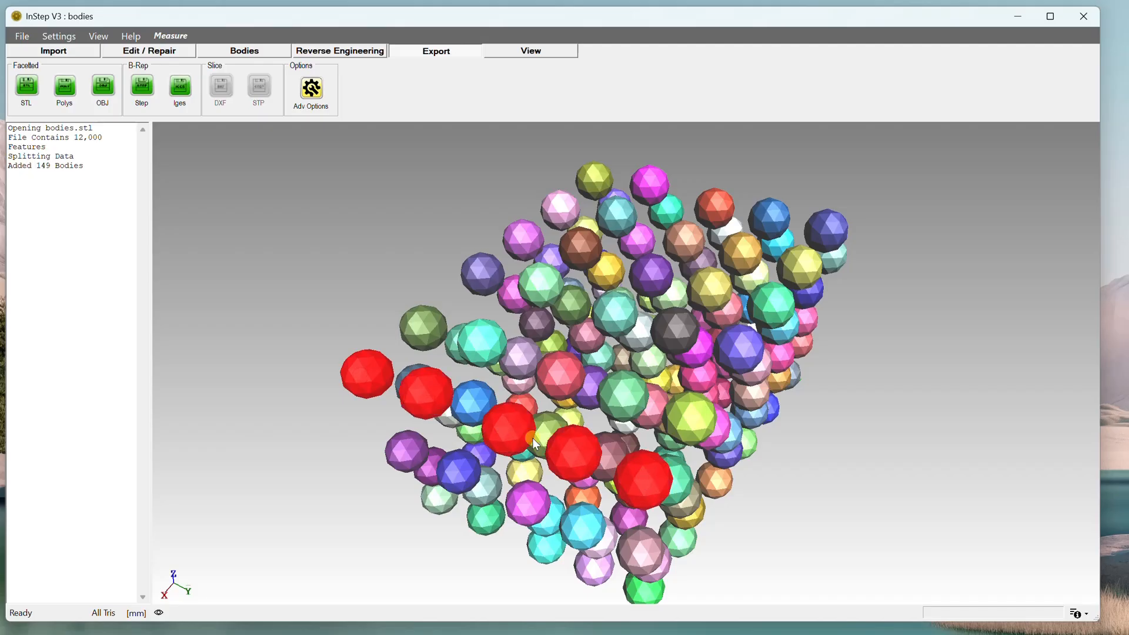
right_click(510, 428)
left_click(563, 332)
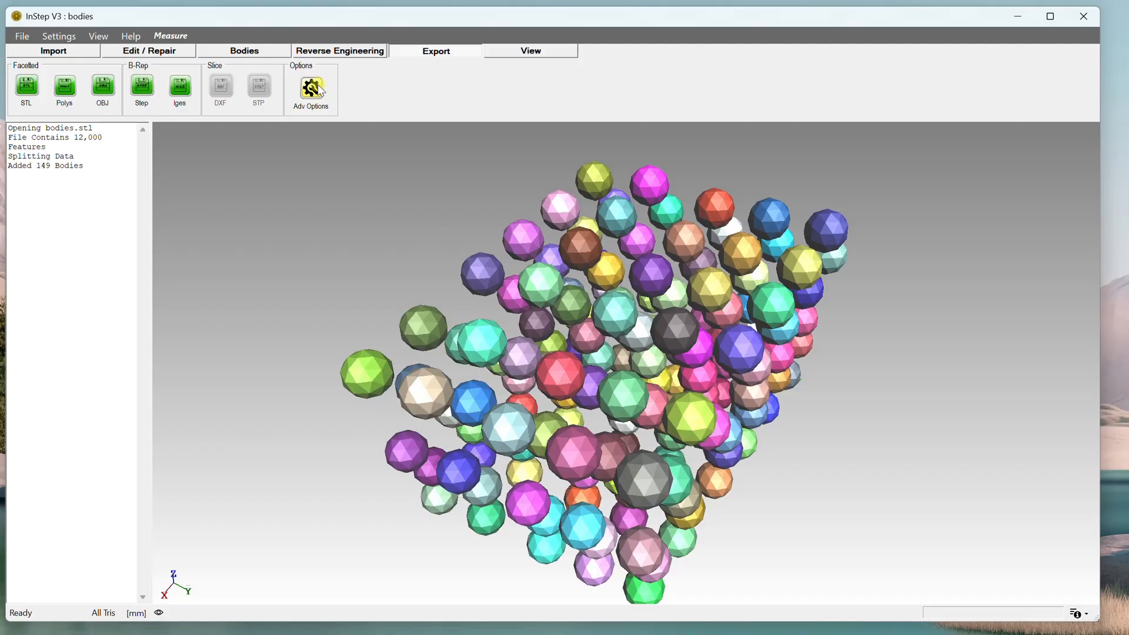
Set the export filter to export bodies by group, using Group1.
left_click(314, 90)
left_click(133, 222)
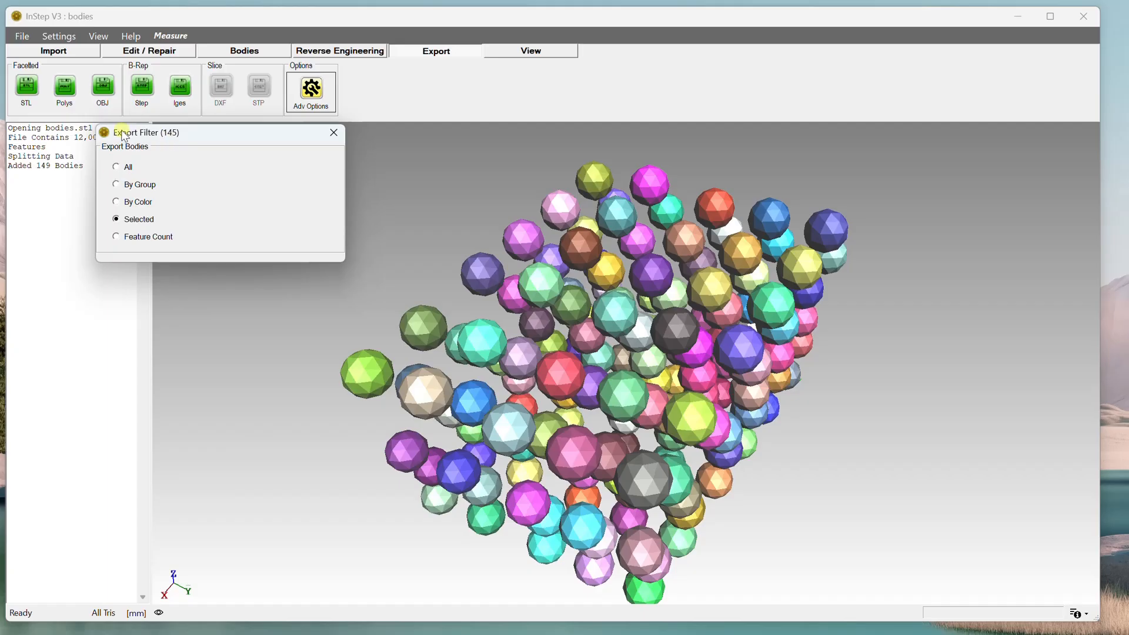
left_click(117, 168)
left_click(117, 185)
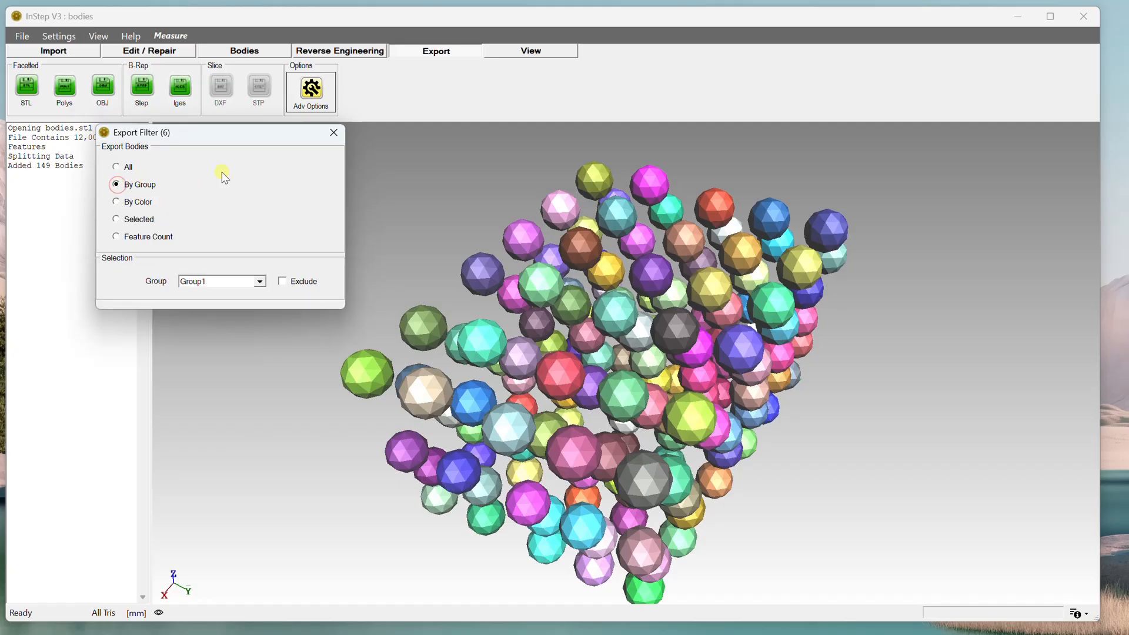
Try the group filter with Group2 excluded from export, then revert to Group1 without exclusion.
left_click(261, 284)
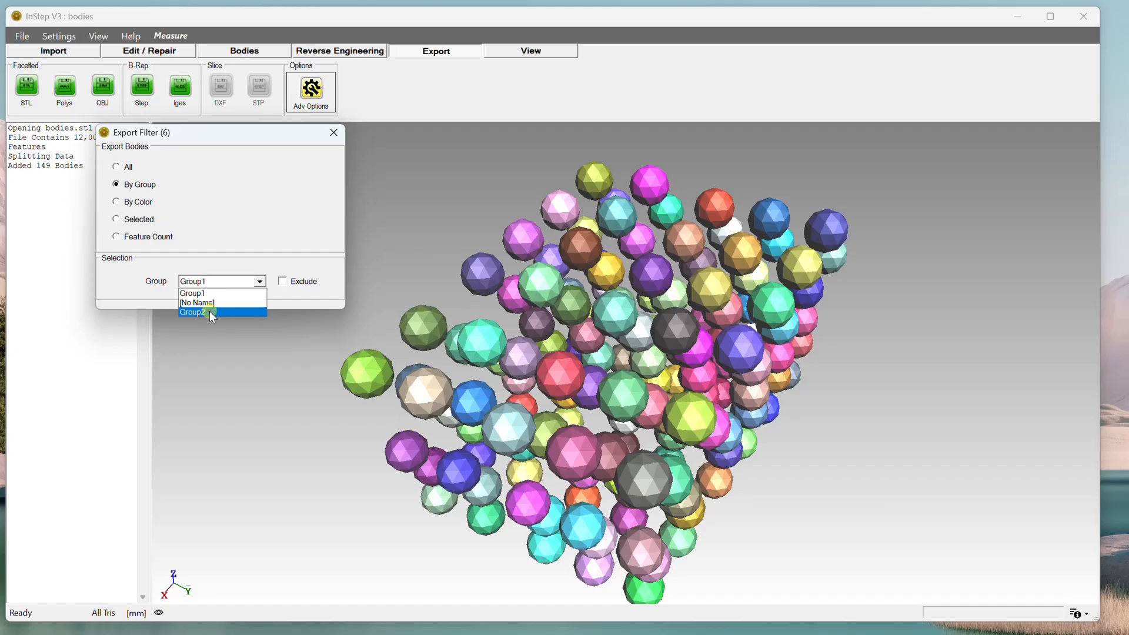
left_click(198, 313)
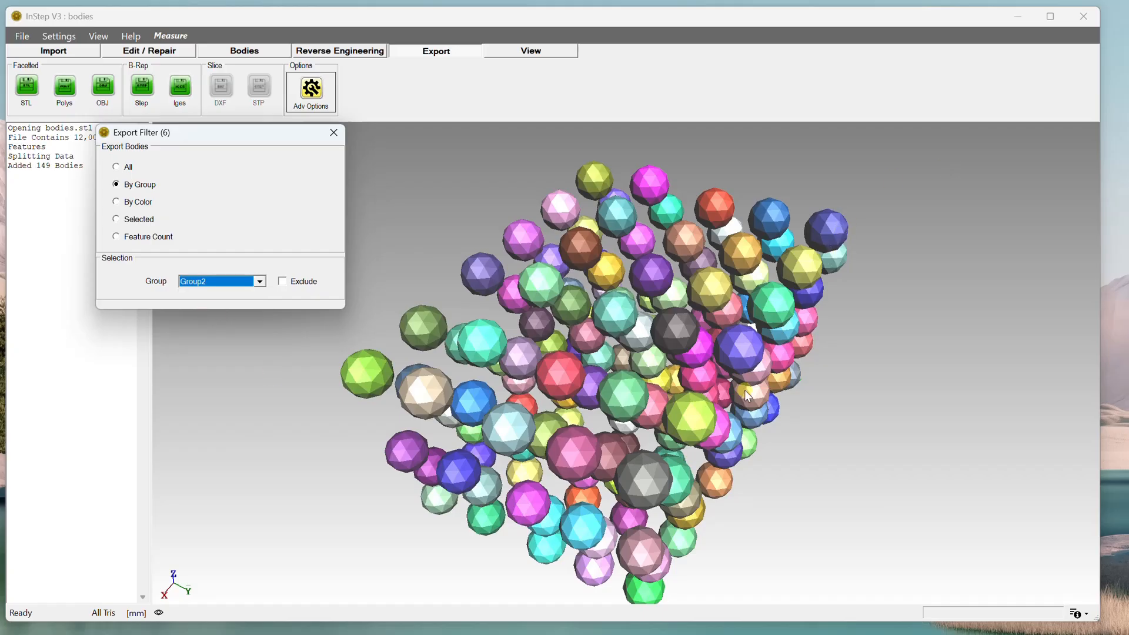
left_click(284, 283)
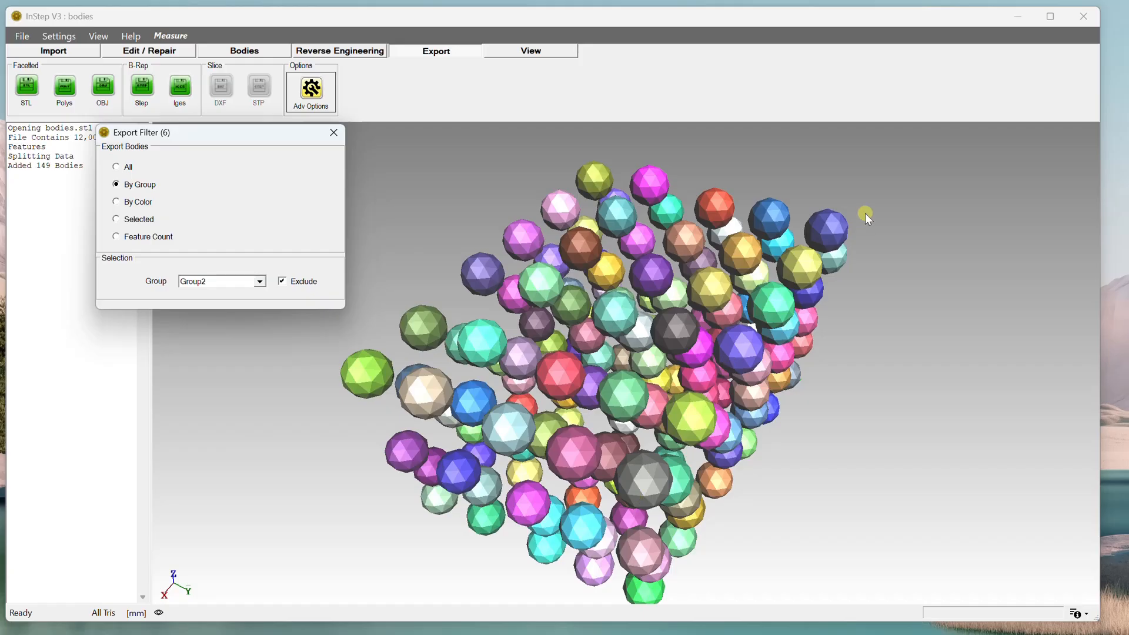
left_click(259, 282)
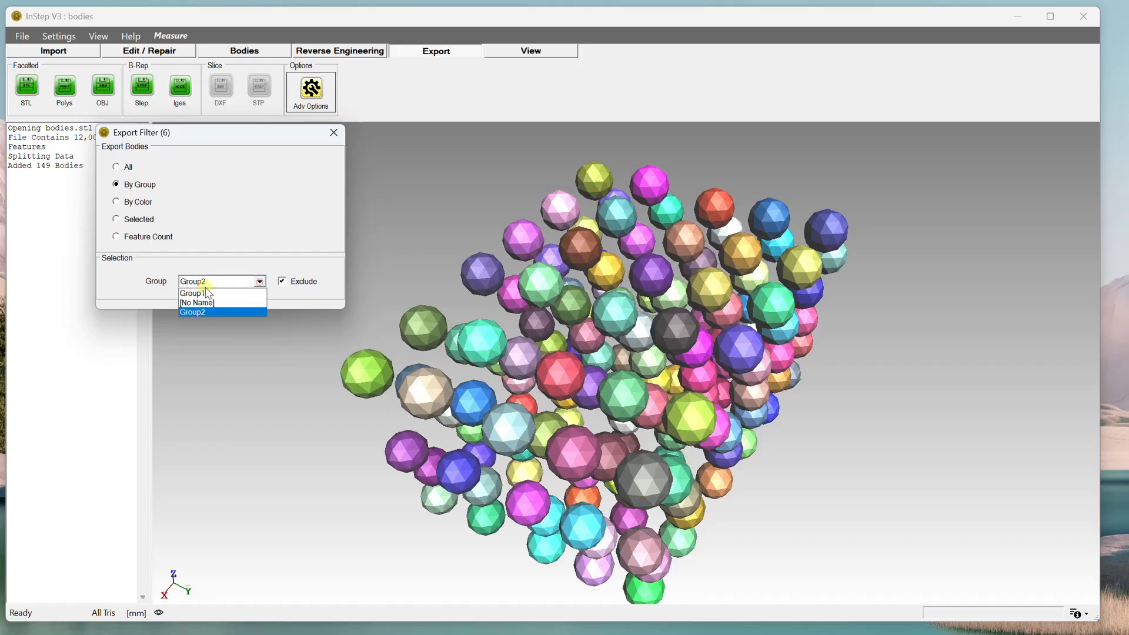
left_click(205, 291)
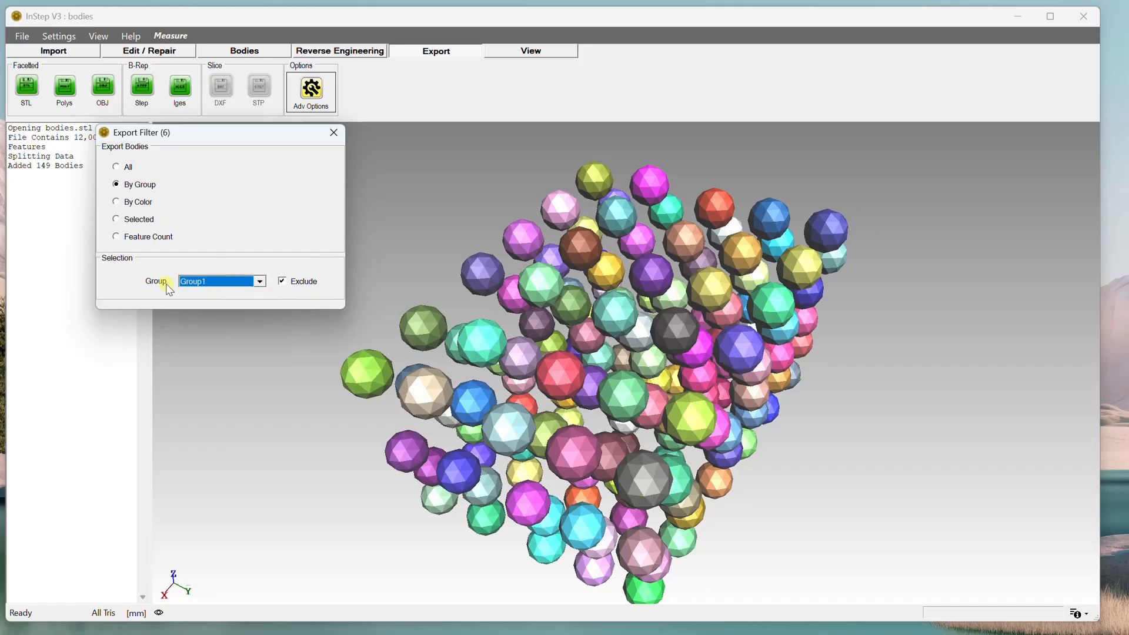
left_click(283, 283)
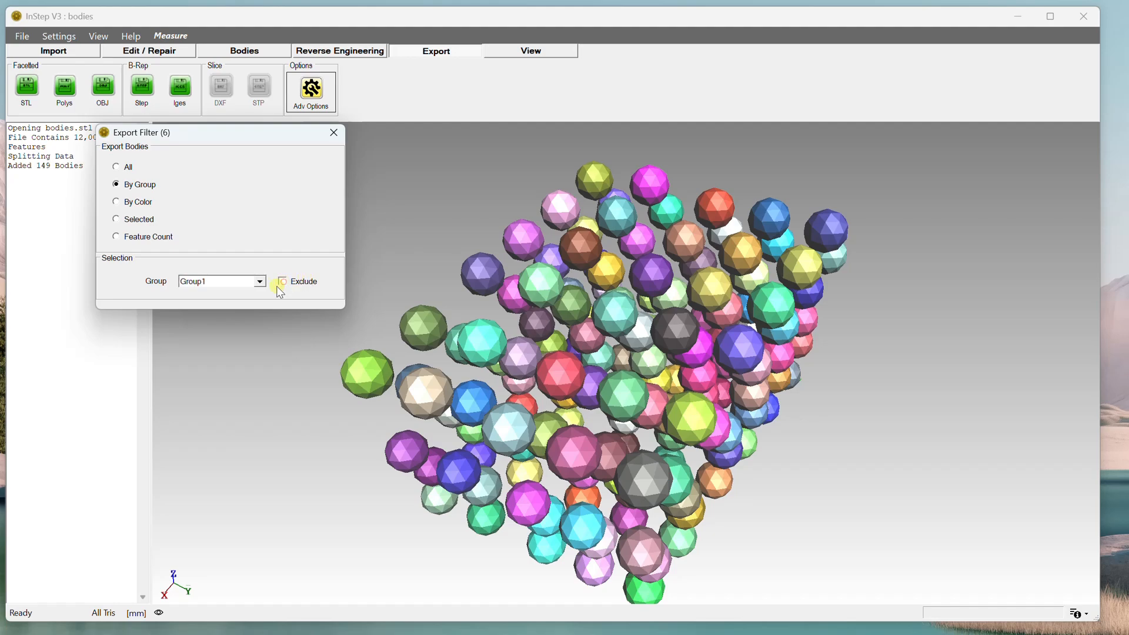
Review the By Color and Feature Count filter options before returning the filter to By Group.
left_click(118, 203)
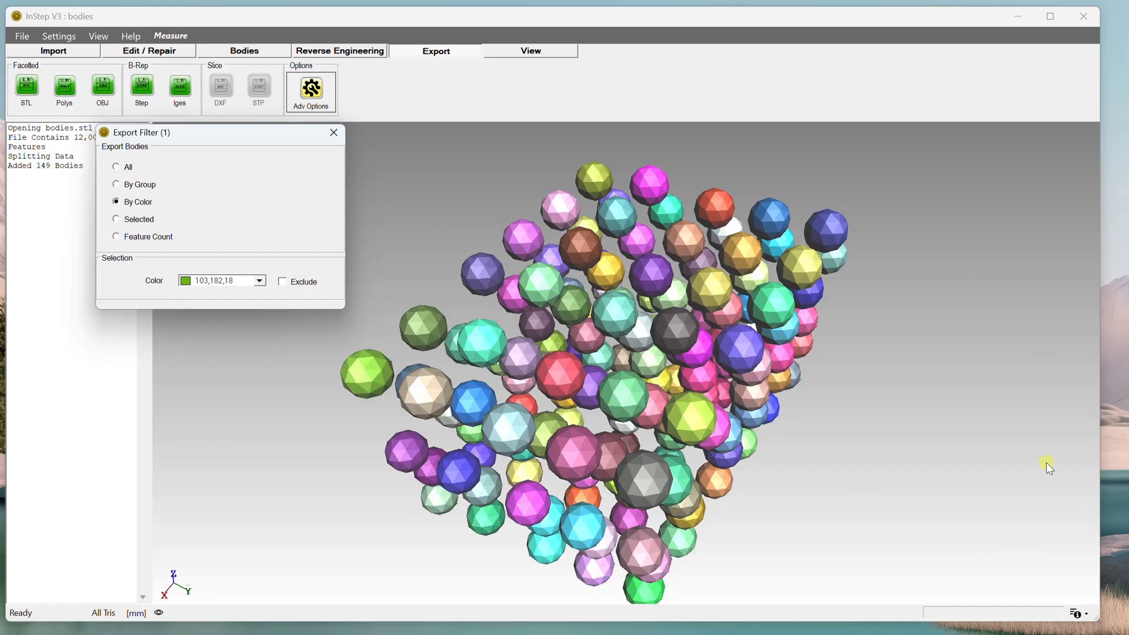
left_click(259, 281)
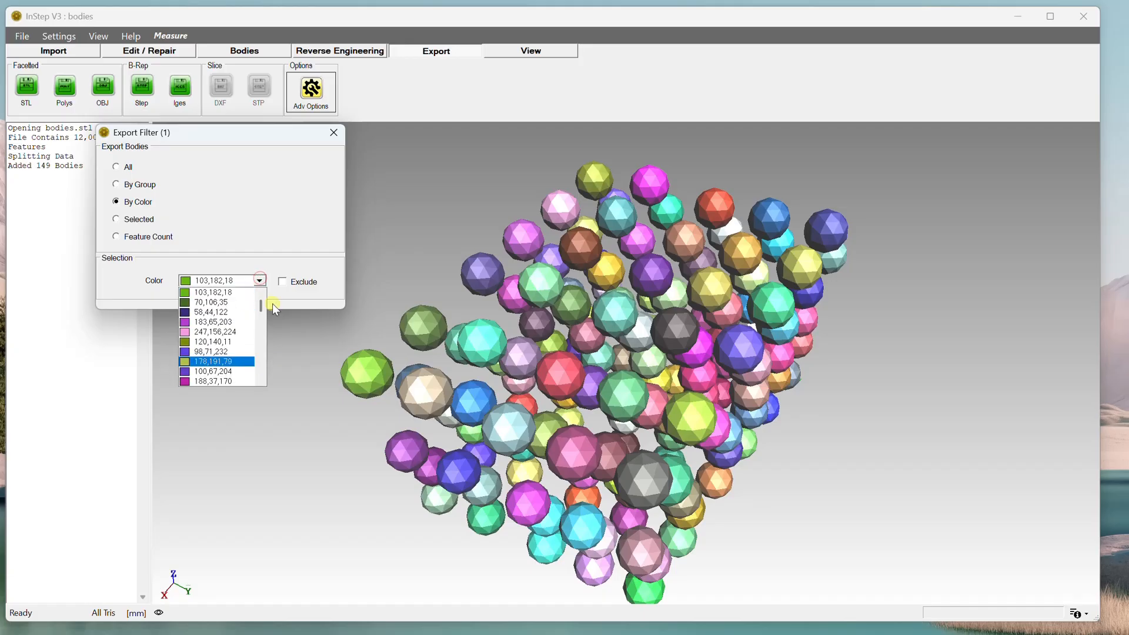
left_click_drag(261, 306, 266, 280)
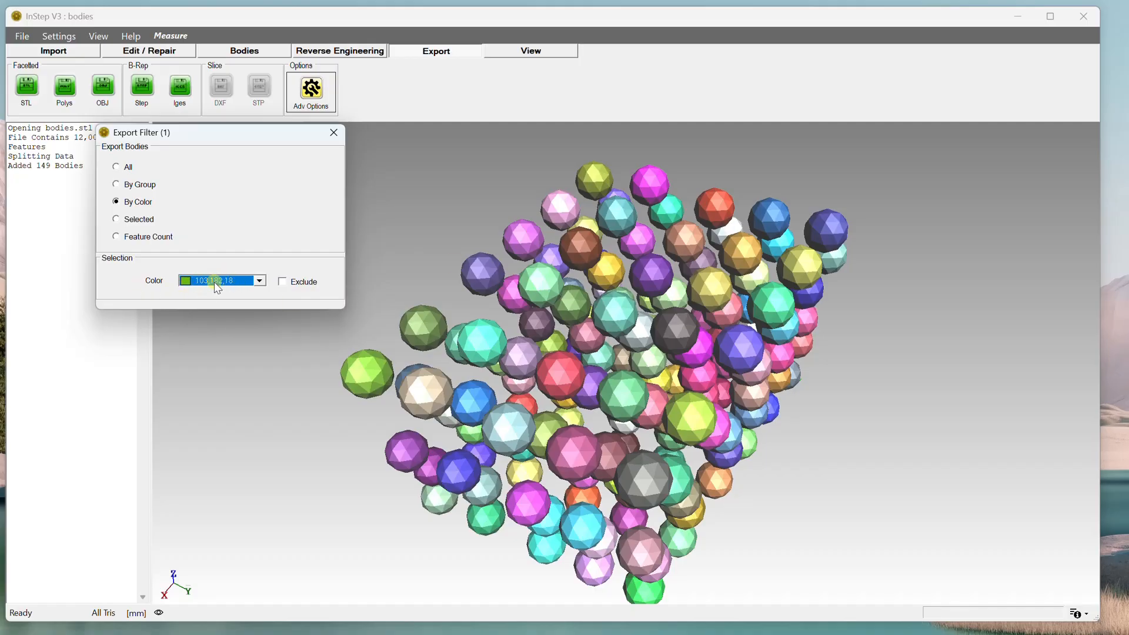
left_click(117, 238)
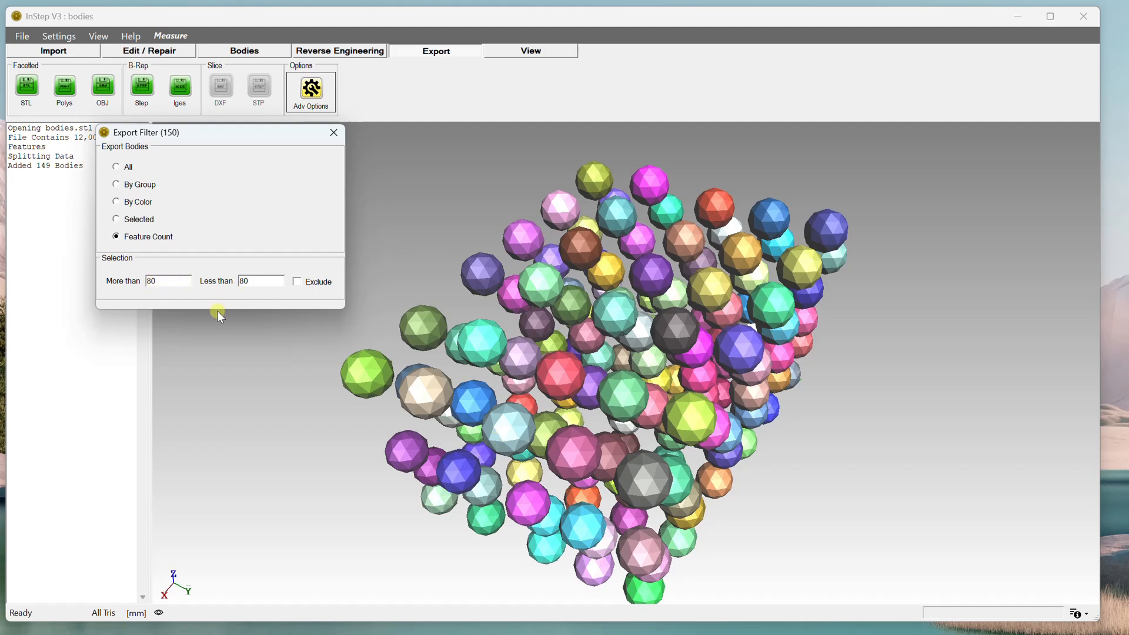
double_click(259, 281)
double_click(163, 283)
left_click(117, 184)
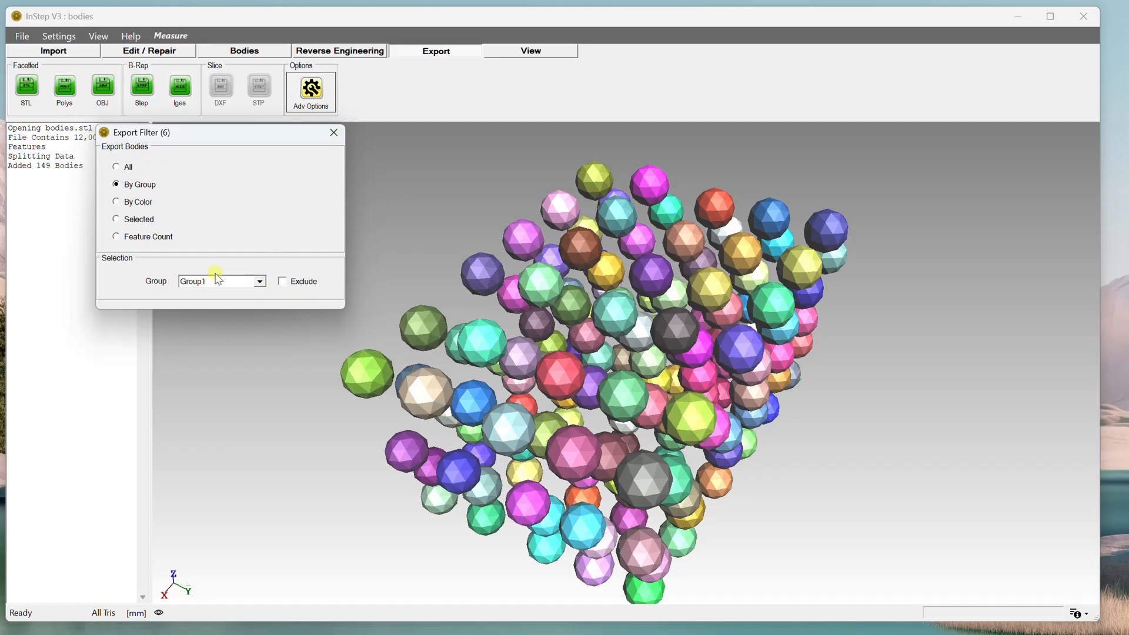
Close the export filter and export the filtered bodies as a STEP file named bodies in the Samples folder.
left_click(337, 135)
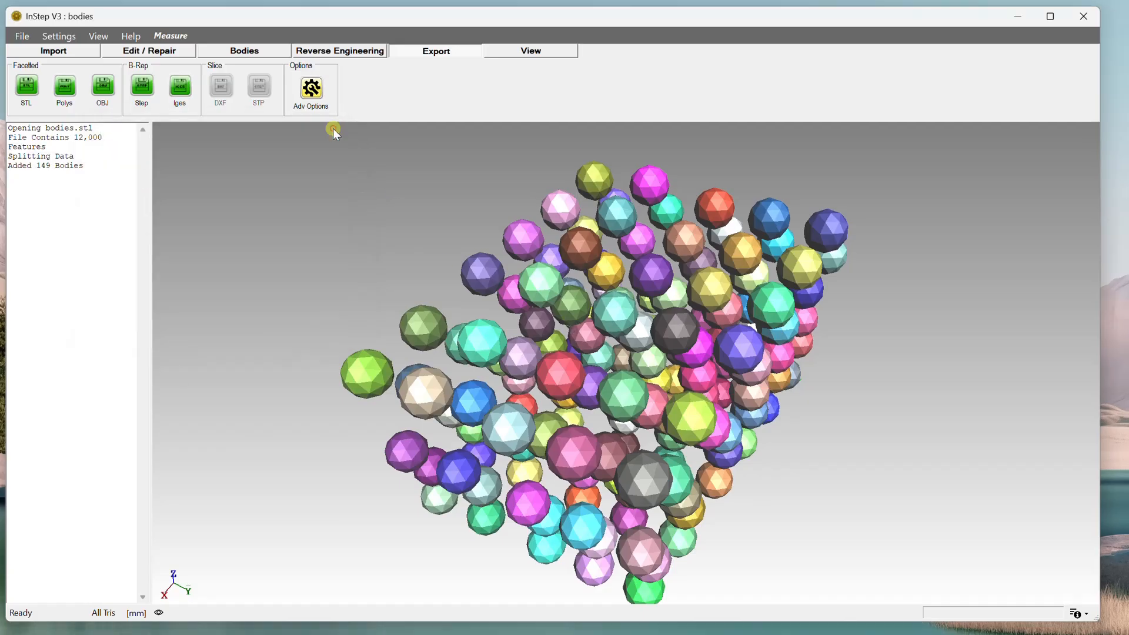
left_click(140, 85)
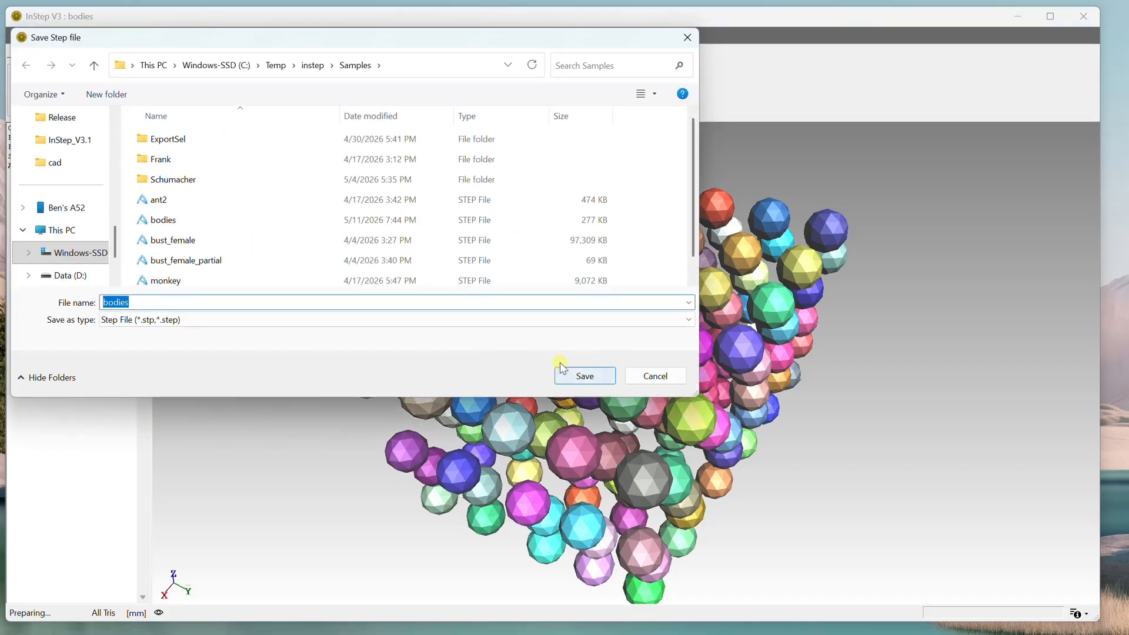
left_click(579, 374)
left_click(509, 398)
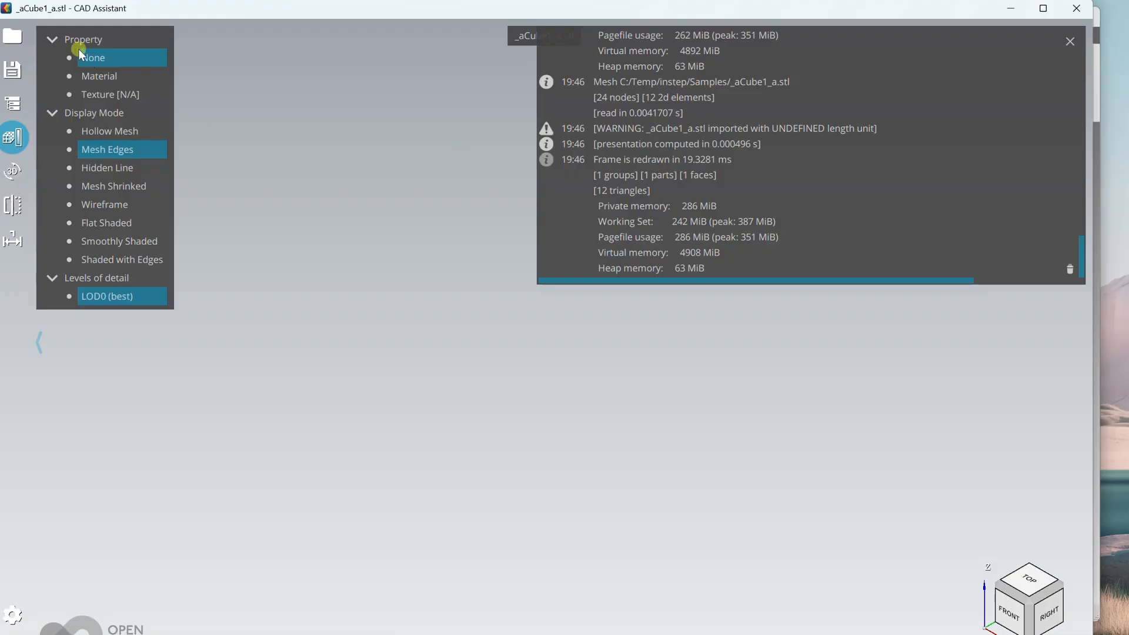
Switch to CAD Assistant and open bodies.stp from the Samples folder.
left_click(12, 37)
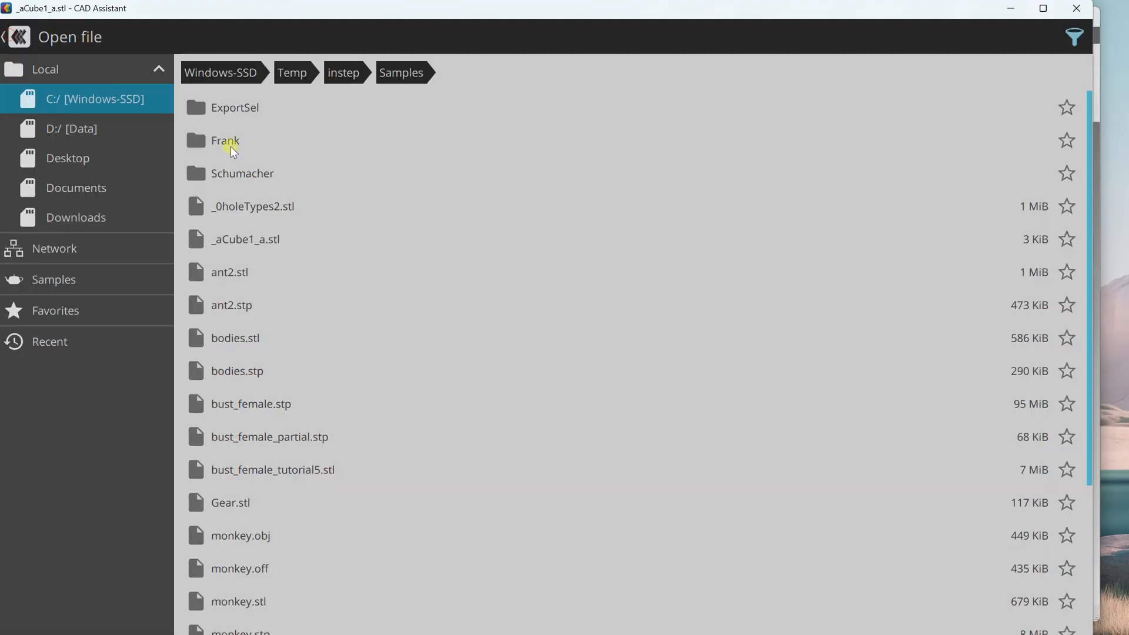
left_click(241, 372)
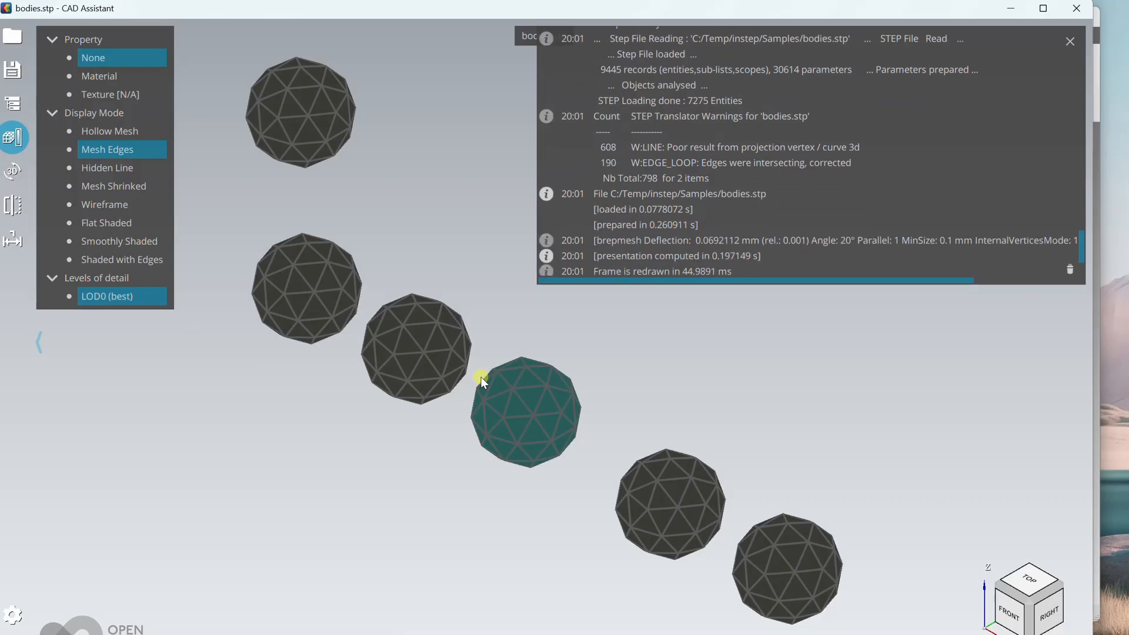
scroll(474, 360, "down", 5)
left_click_drag(492, 385, 753, 351)
scroll(786, 196, "up", 1)
scroll(785, 197, "down", 1)
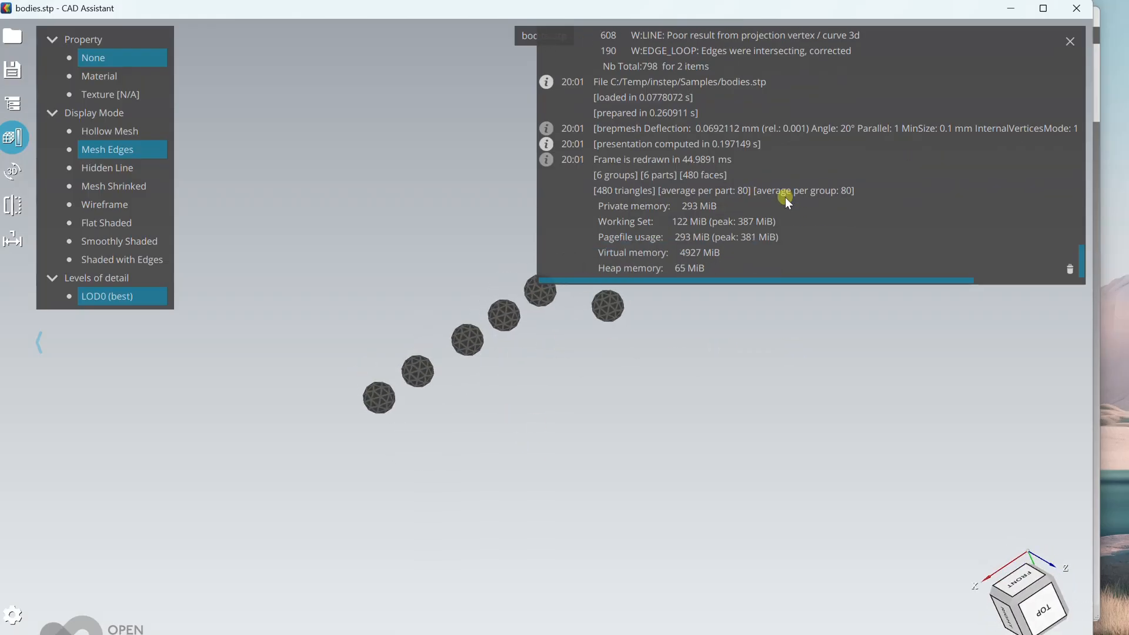
Inspect the imported spheres and the import log in the CAD Assistant viewer.
scroll(775, 239, "up", 2)
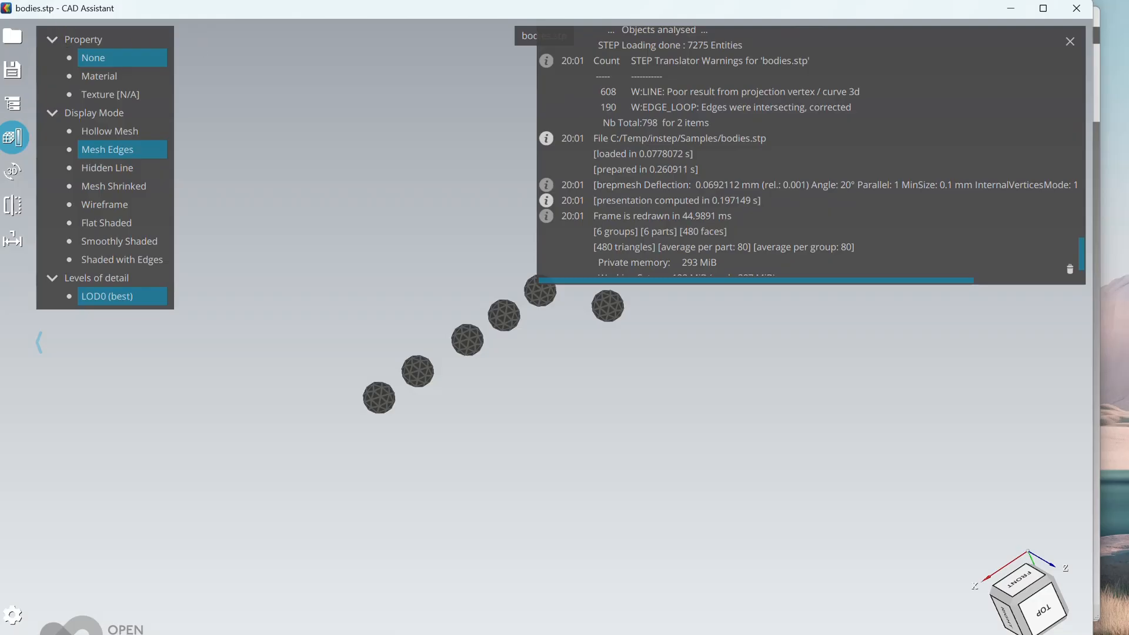
left_click_drag(137, 11, 151, 23)
scroll(753, 177, "up", 6)
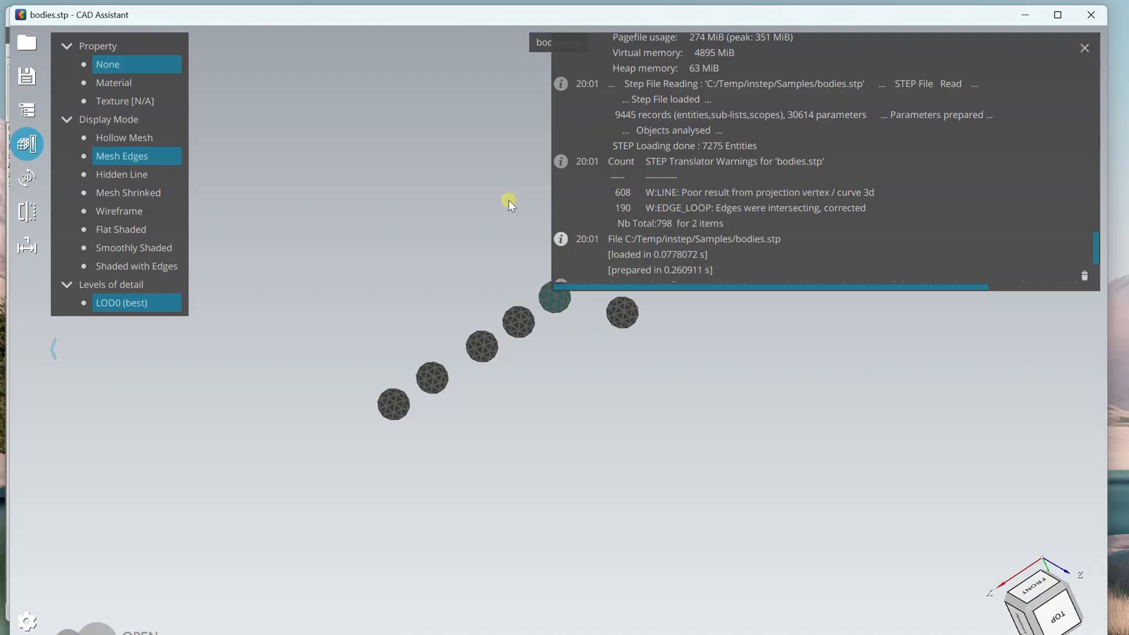
scroll(450, 342, "up", 5)
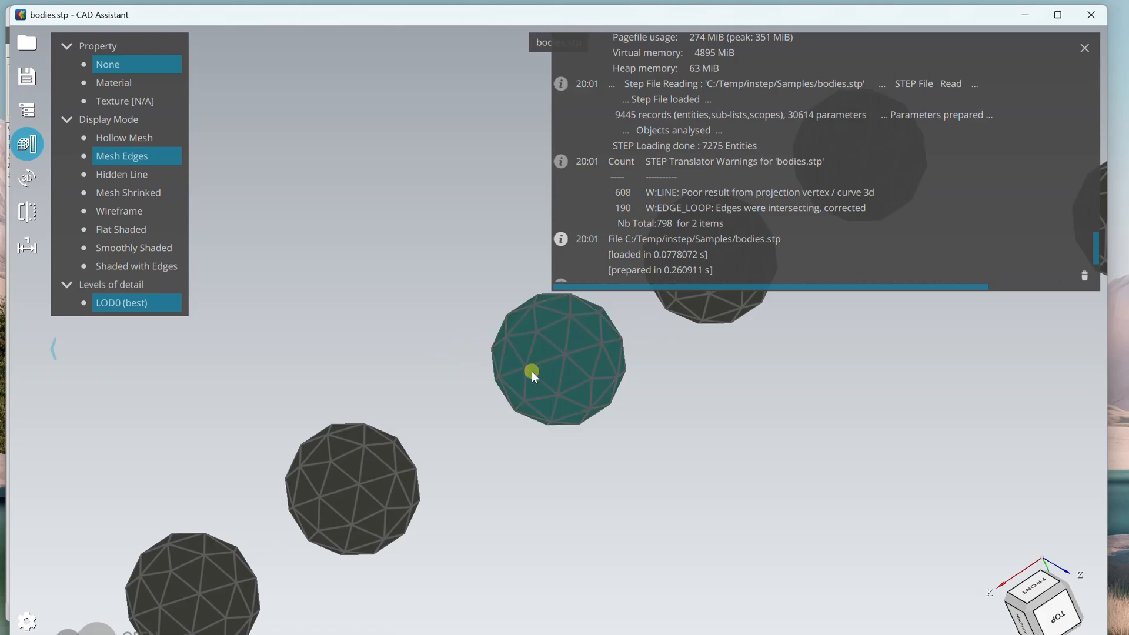
scroll(532, 372, "down", 5)
scroll(531, 372, "up", 5)
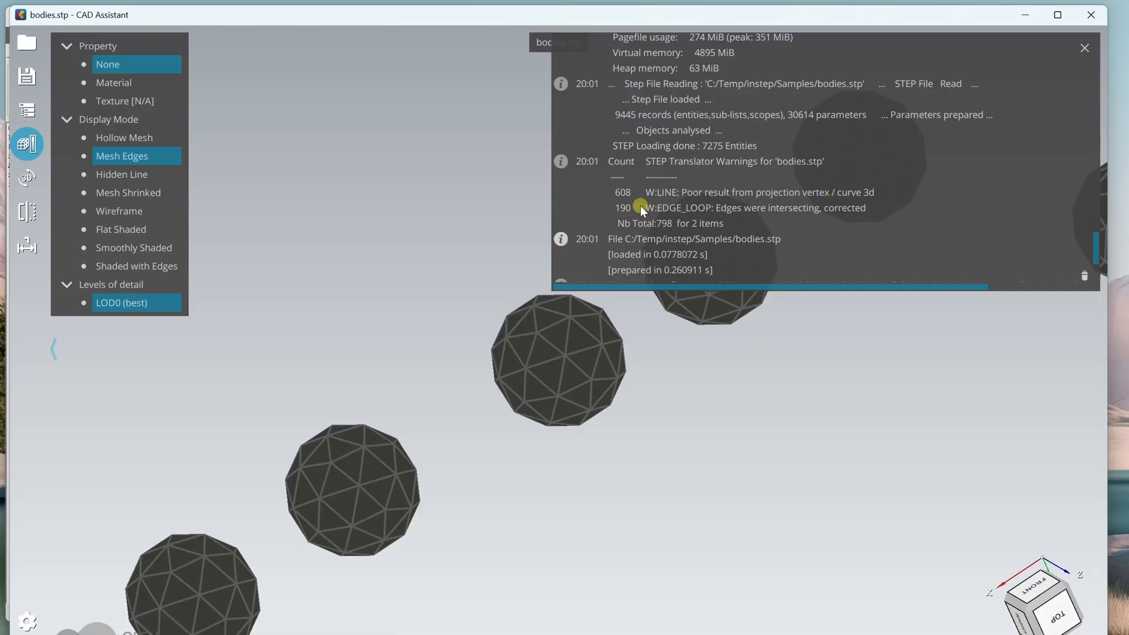
scroll(728, 197, "up", 3)
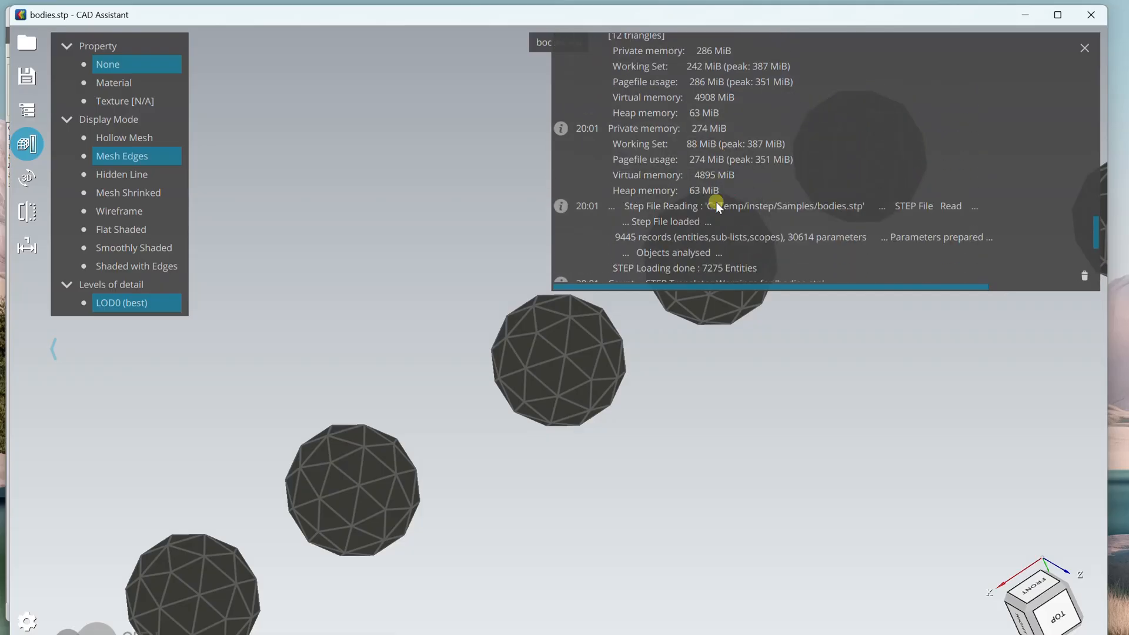
scroll(719, 207, "down", 1)
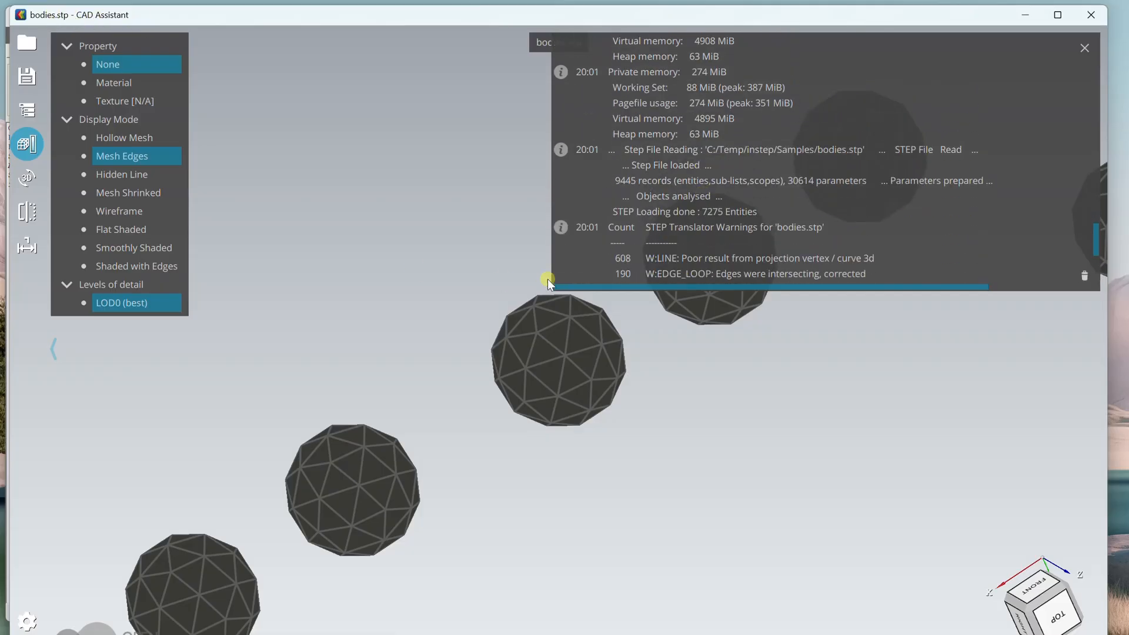
scroll(562, 273, "down", 3)
scroll(496, 376, "down", 5)
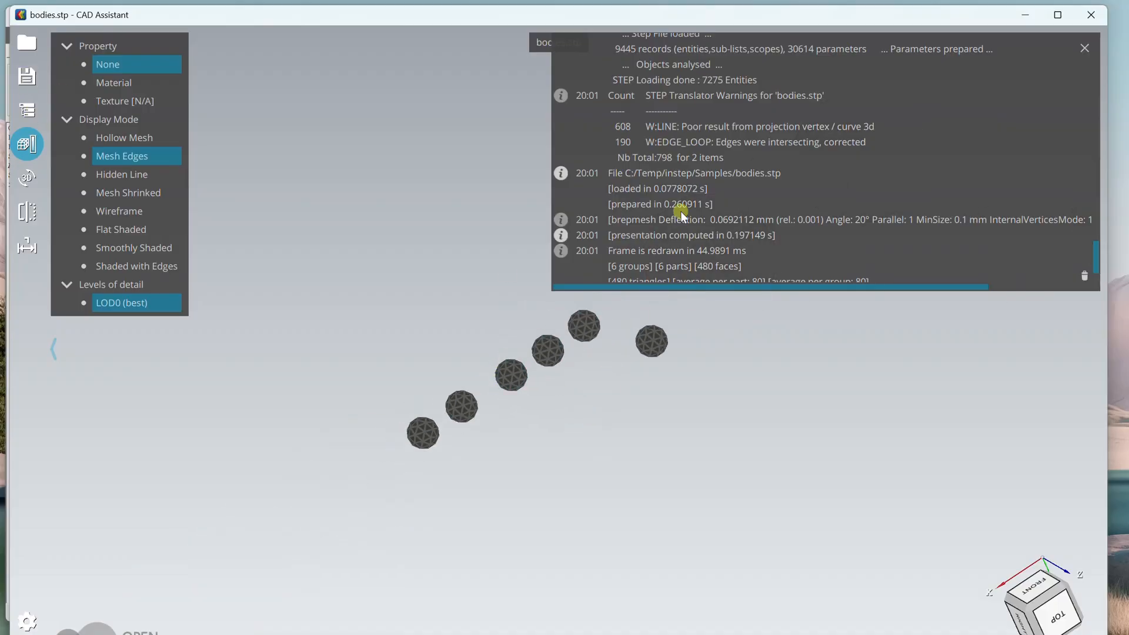
left_click(26, 76)
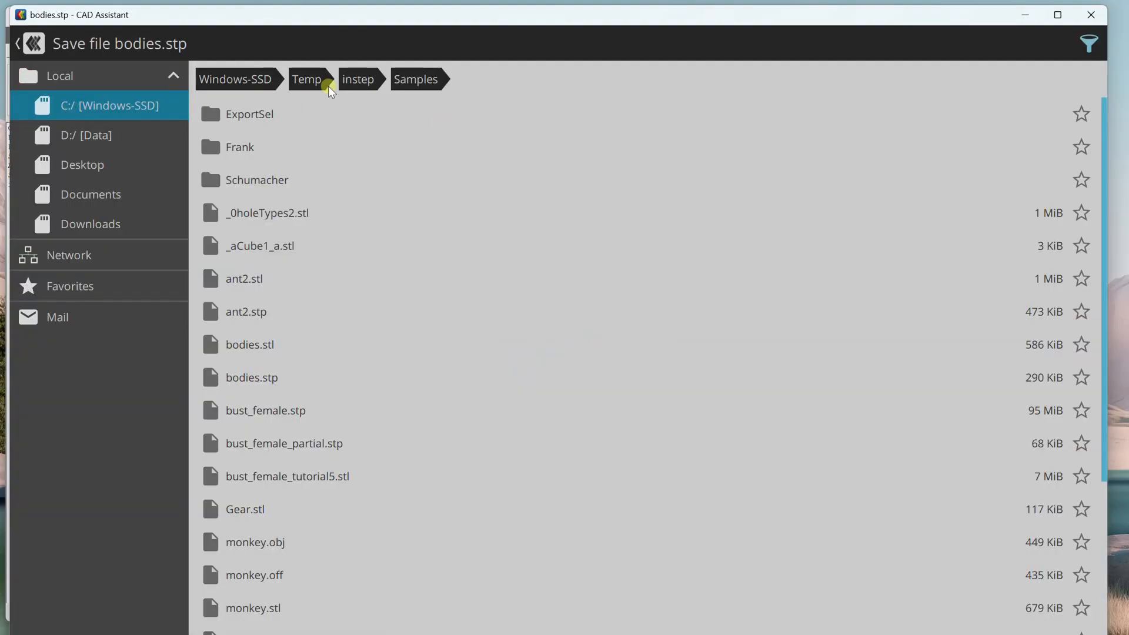
left_click(17, 48)
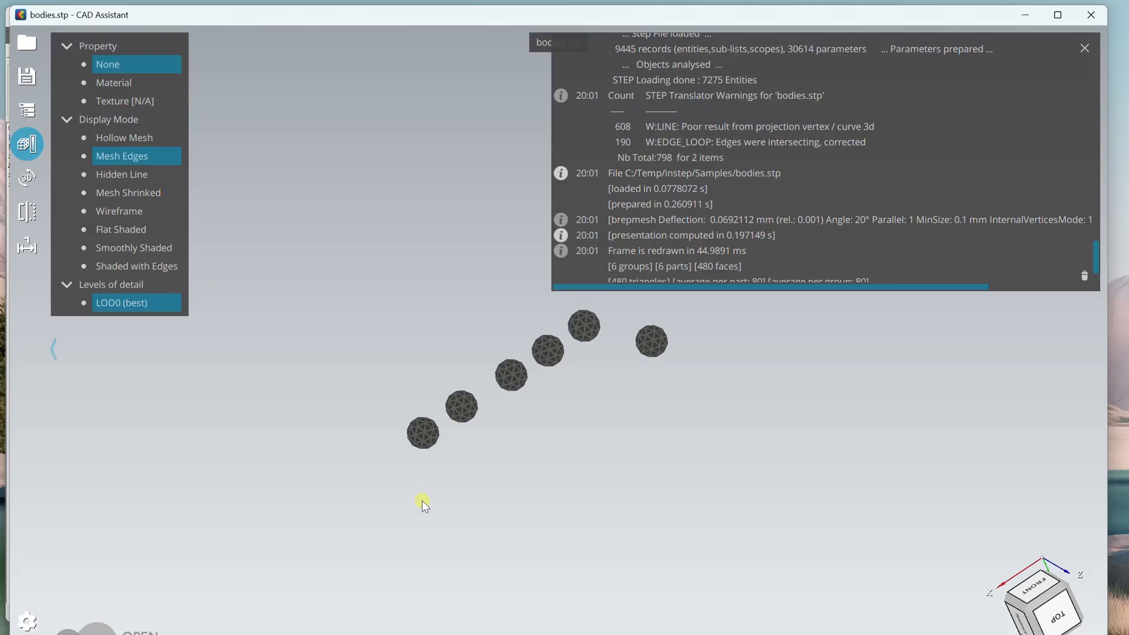
Switch back to InStep and open the model information panel.
left_click(1026, 15)
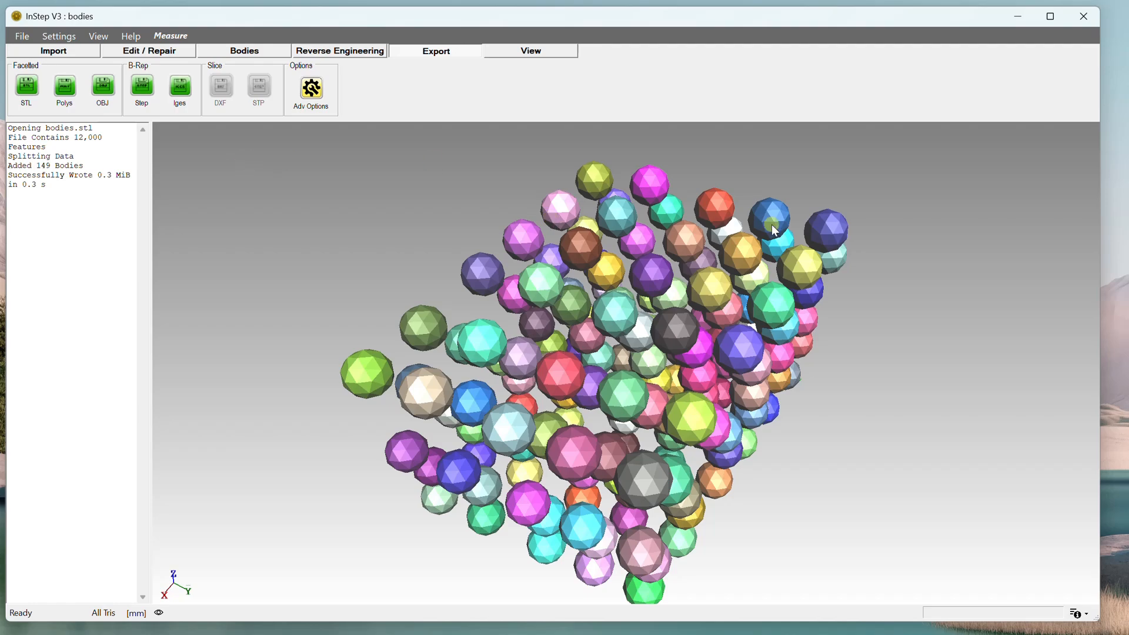
scroll(658, 330, "down", 1)
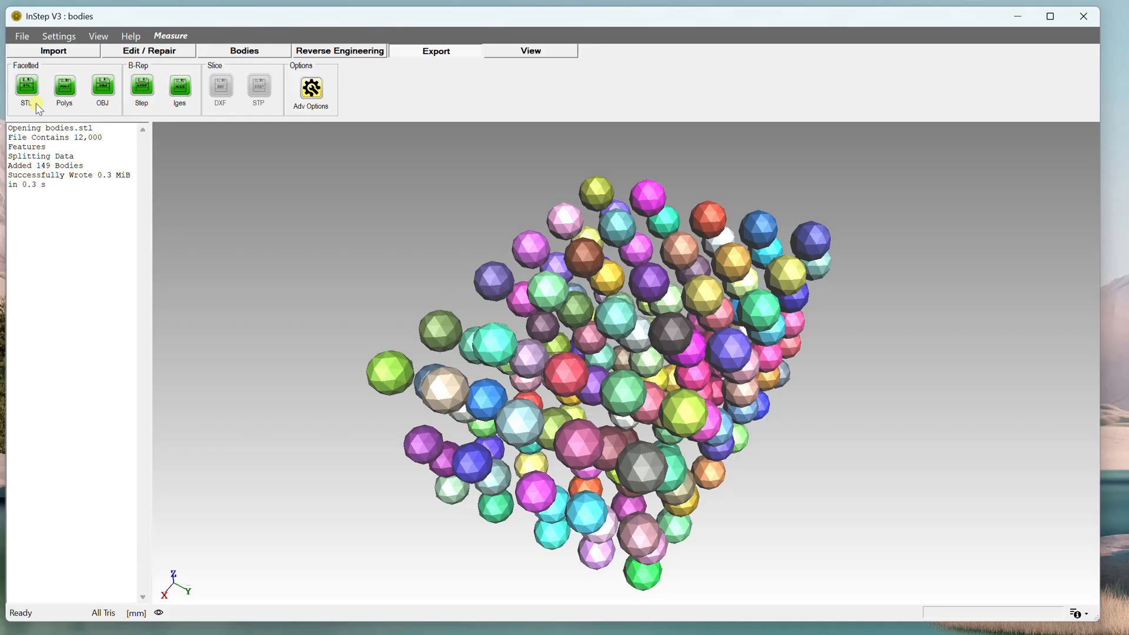
left_click(48, 50)
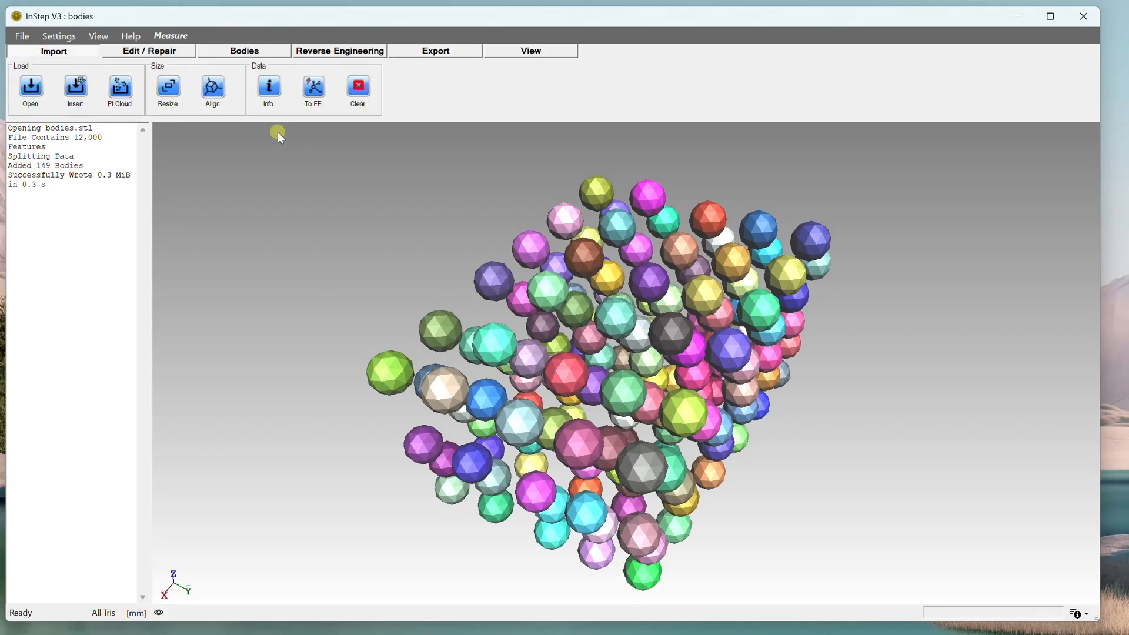
left_click(270, 91)
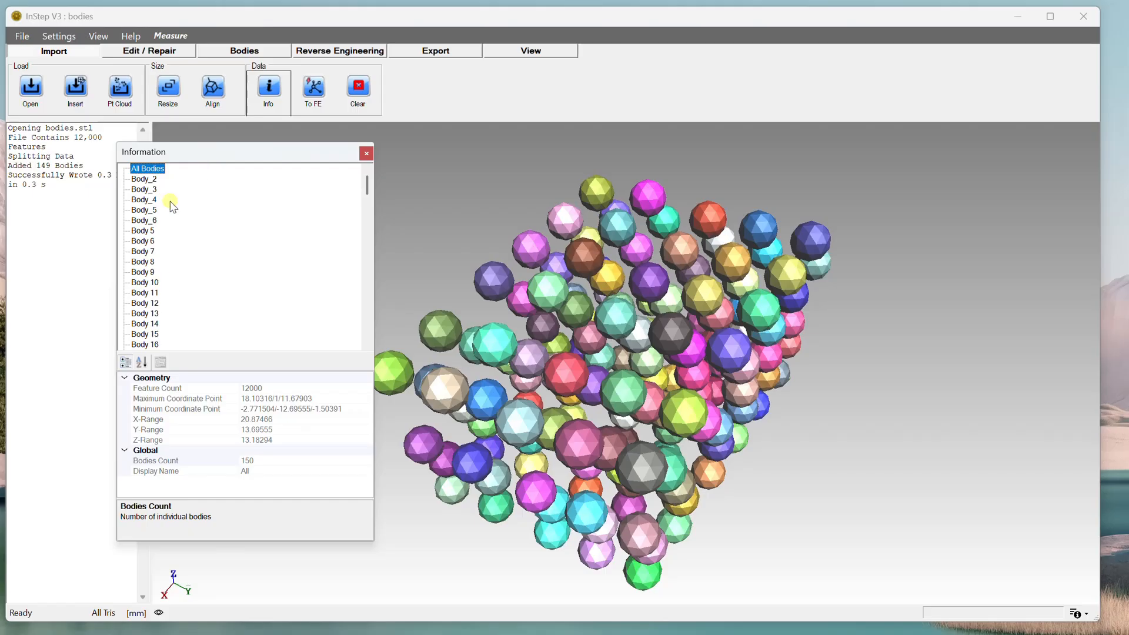
Browse several bodies in the information list to examine their properties, including Body 14's color.
left_click(150, 181)
left_click(152, 212)
left_click(153, 242)
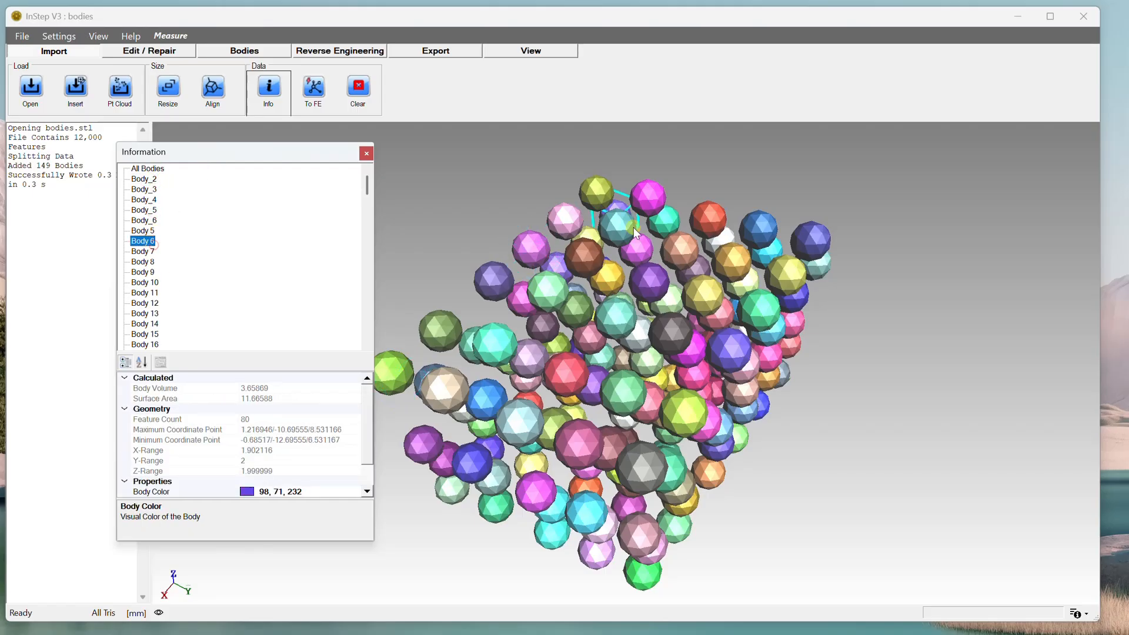
middle_click_drag(665, 340, 806, 317)
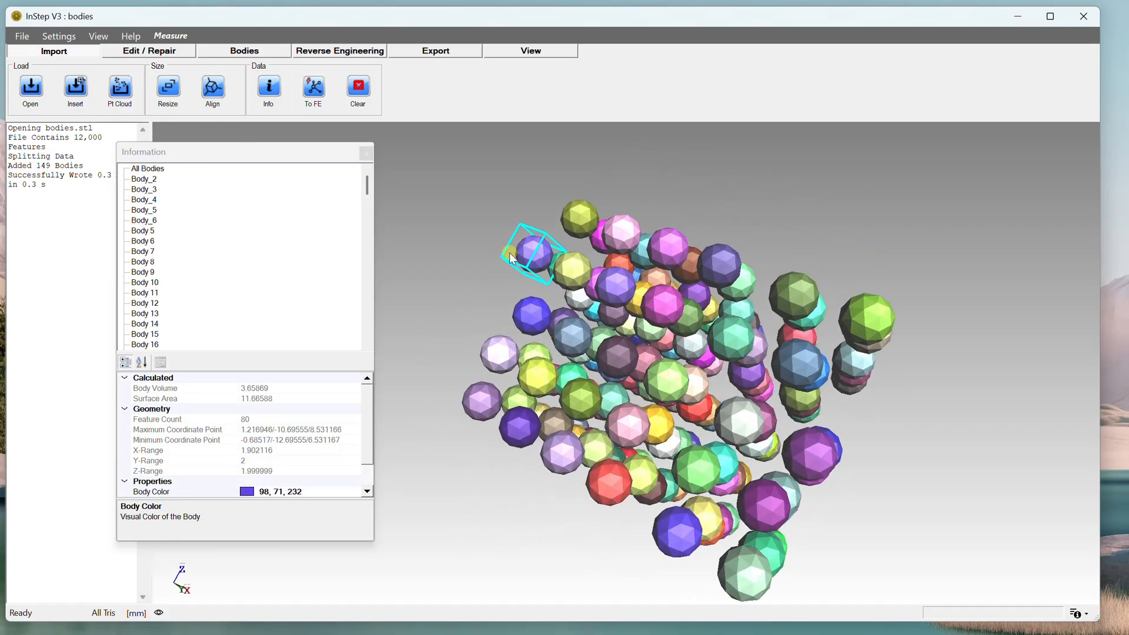
left_click(150, 201)
left_click(150, 252)
left_click(151, 284)
left_click(151, 324)
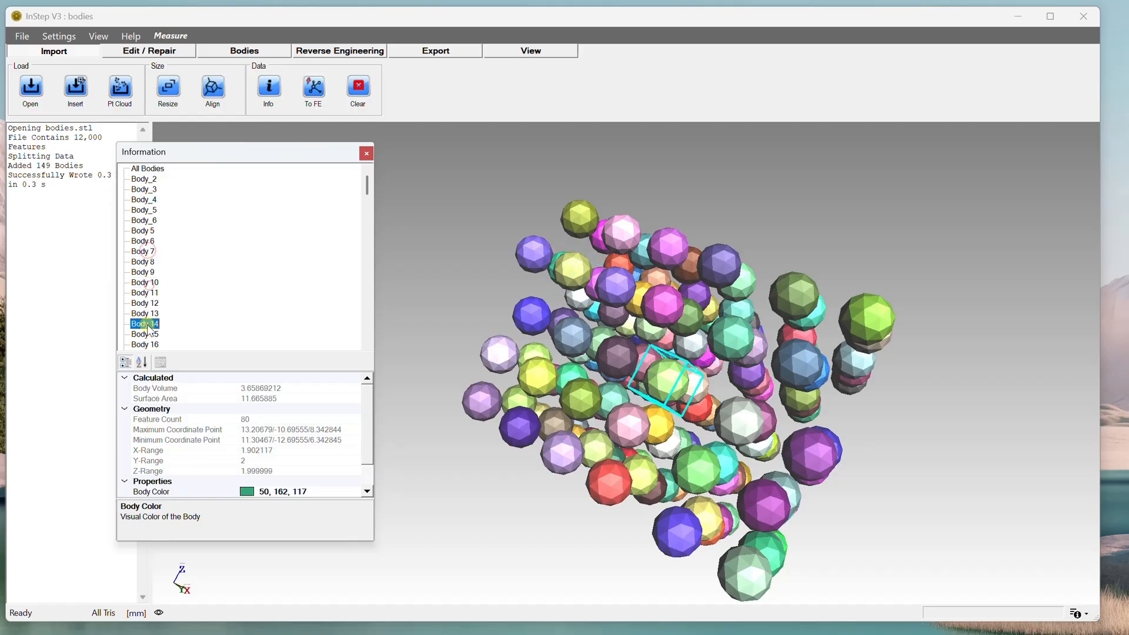
scroll(325, 477, "down", 1)
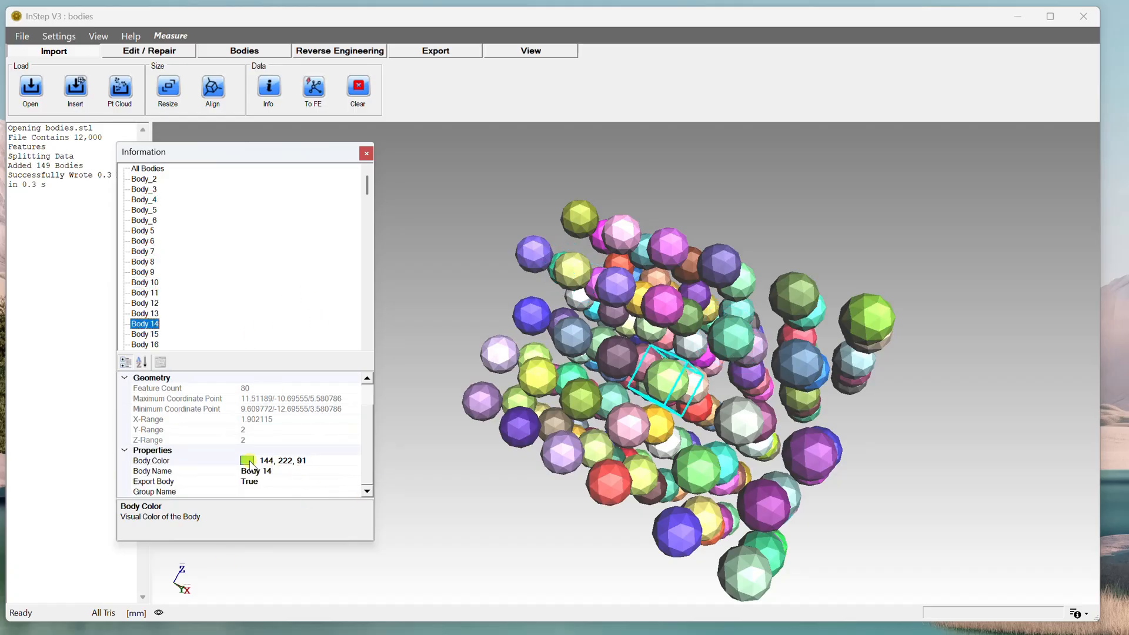
left_click(261, 462)
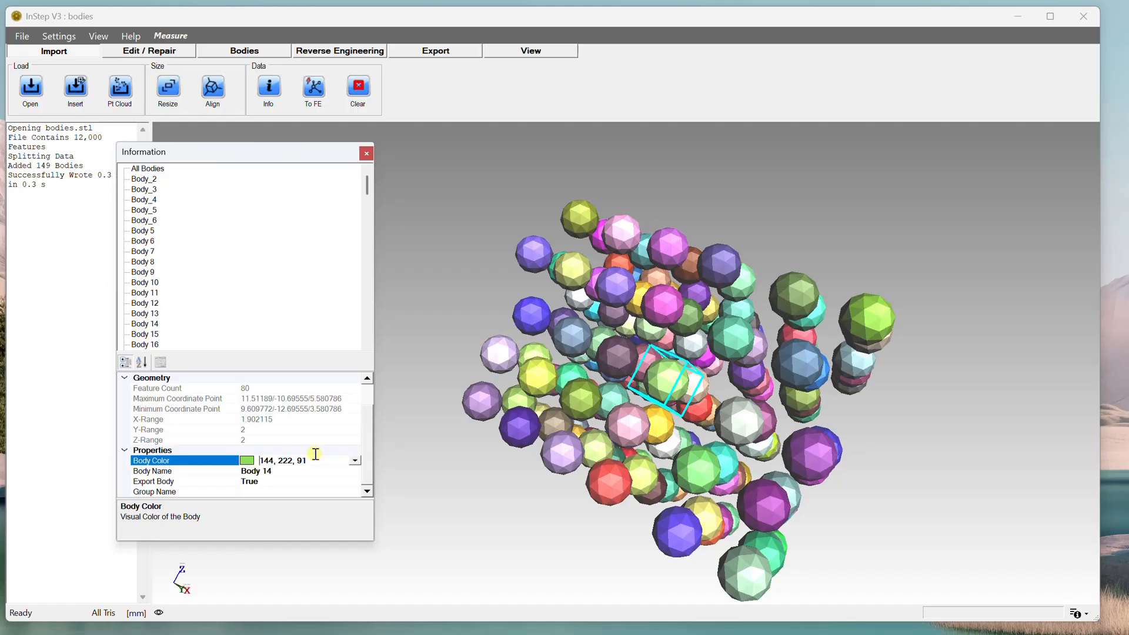
Set Body 14's color to magenta (192, 0, 192) and rename the body SomeName.
left_click(354, 460)
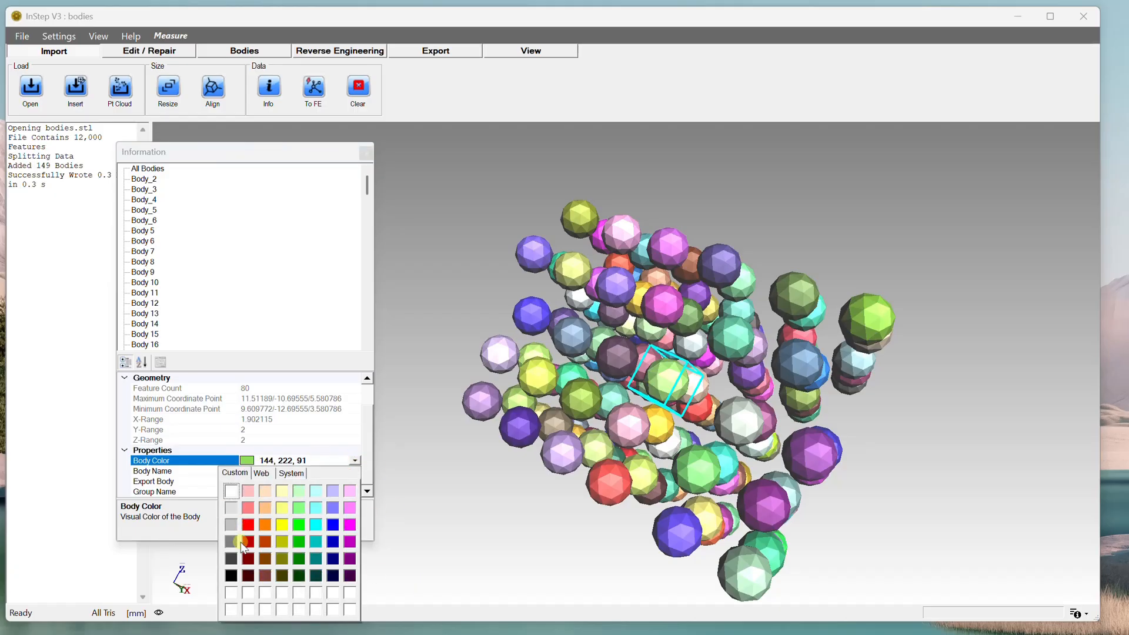
left_click(350, 541)
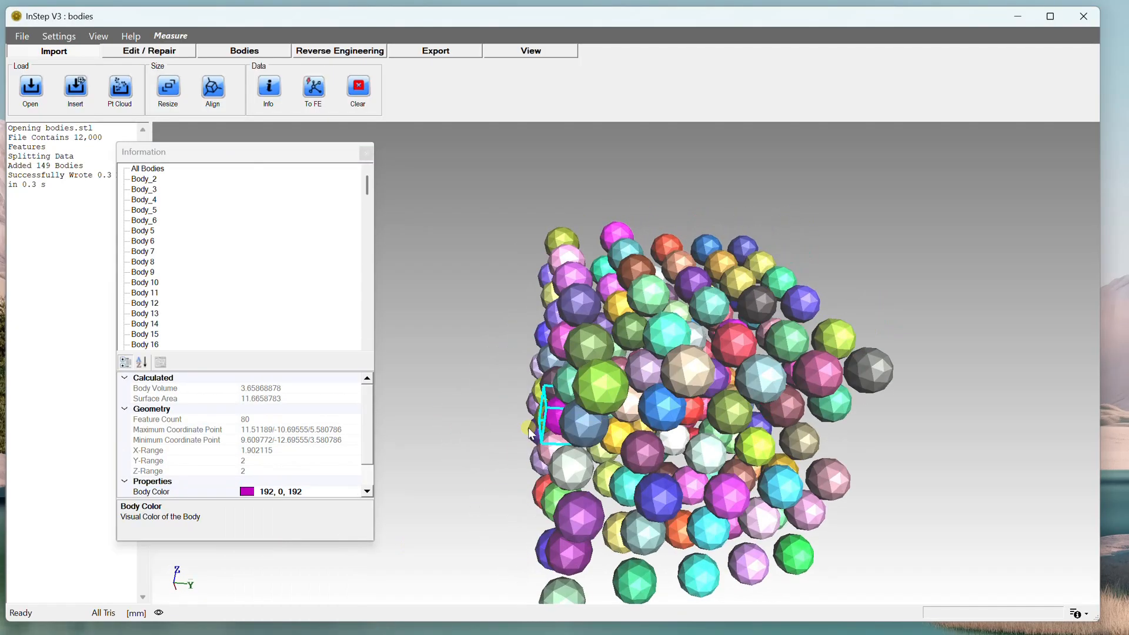
scroll(266, 277, "down", 5)
scroll(260, 423, "down", 1)
left_click(265, 462)
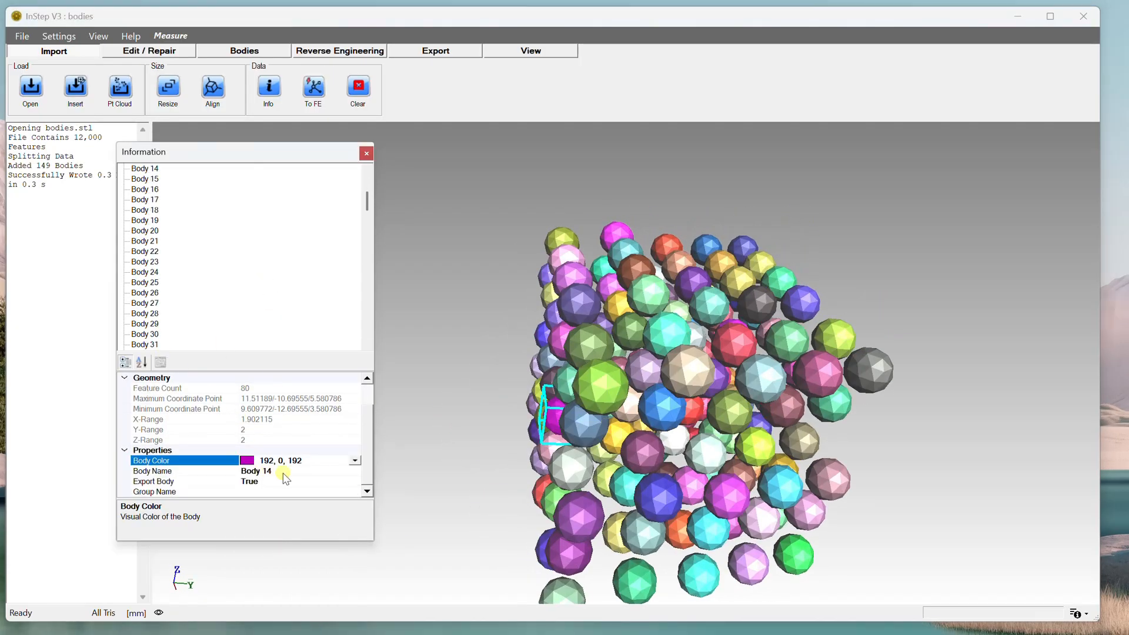
left_click(283, 472)
left_click(284, 472)
type("Some")
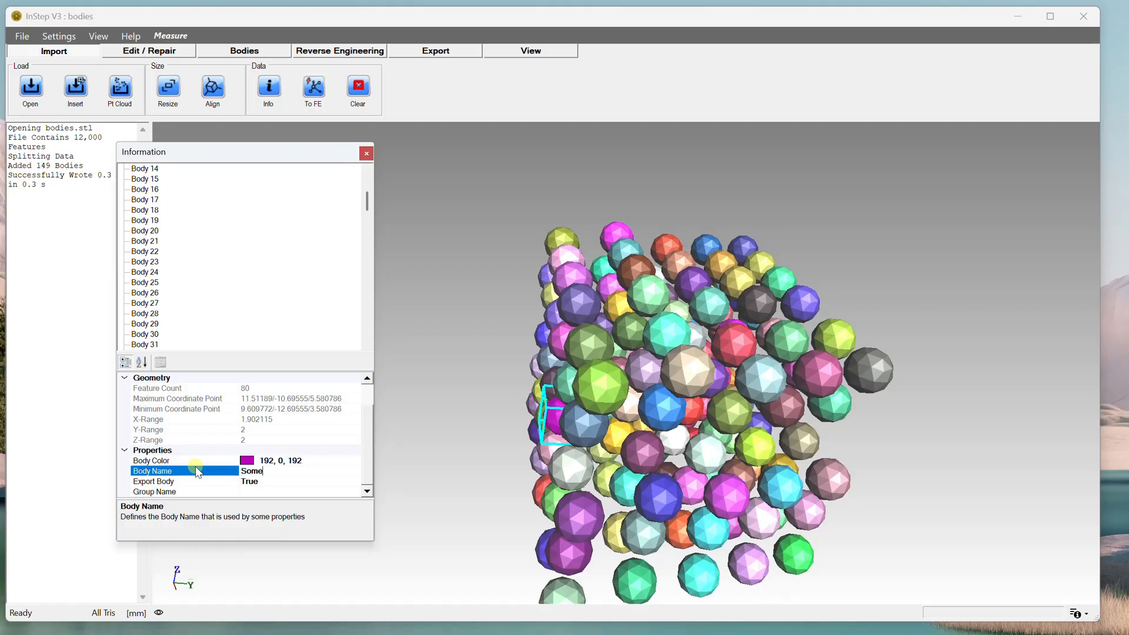
type("Name")
key("Return")
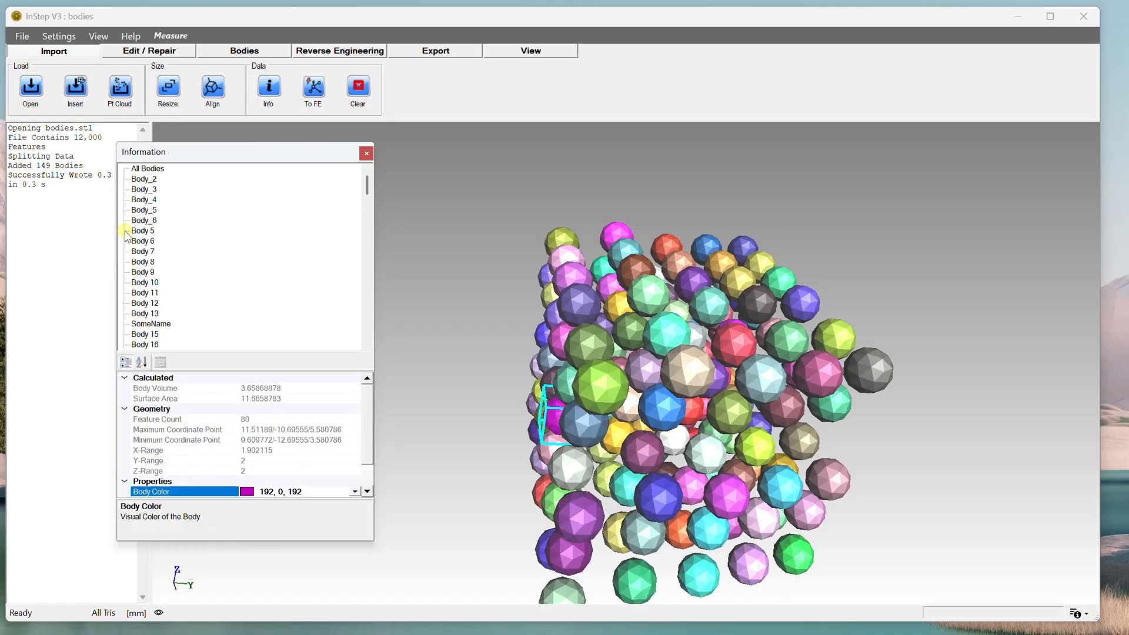
Select SomeName in the body list and review its Export Body property.
left_click(160, 324)
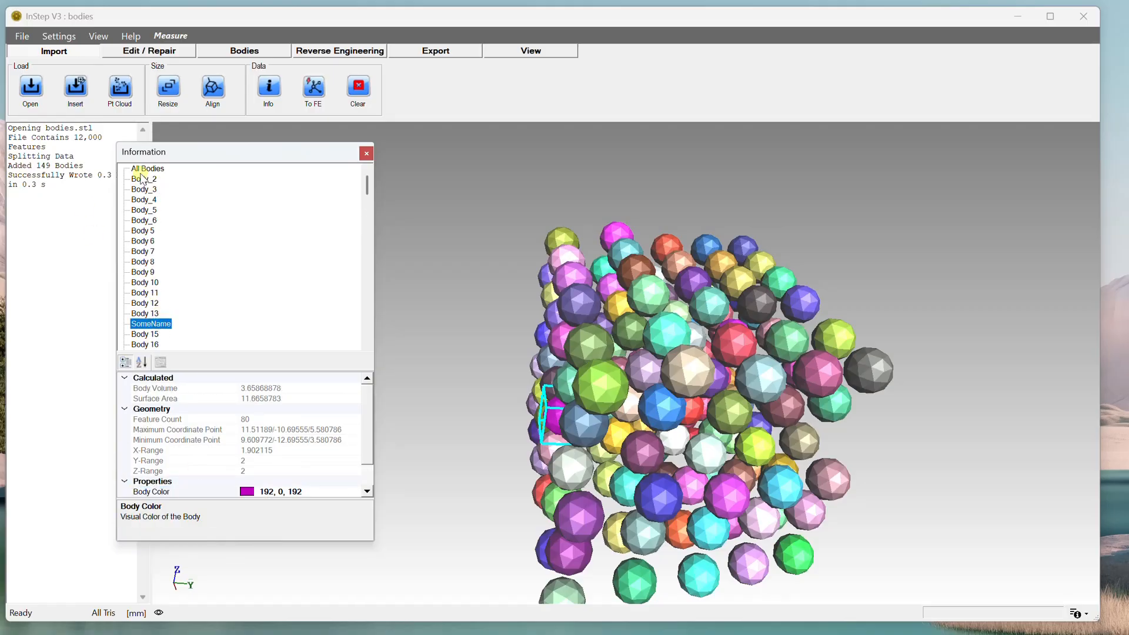
scroll(209, 336, "down", 3)
scroll(322, 492, "down", 1)
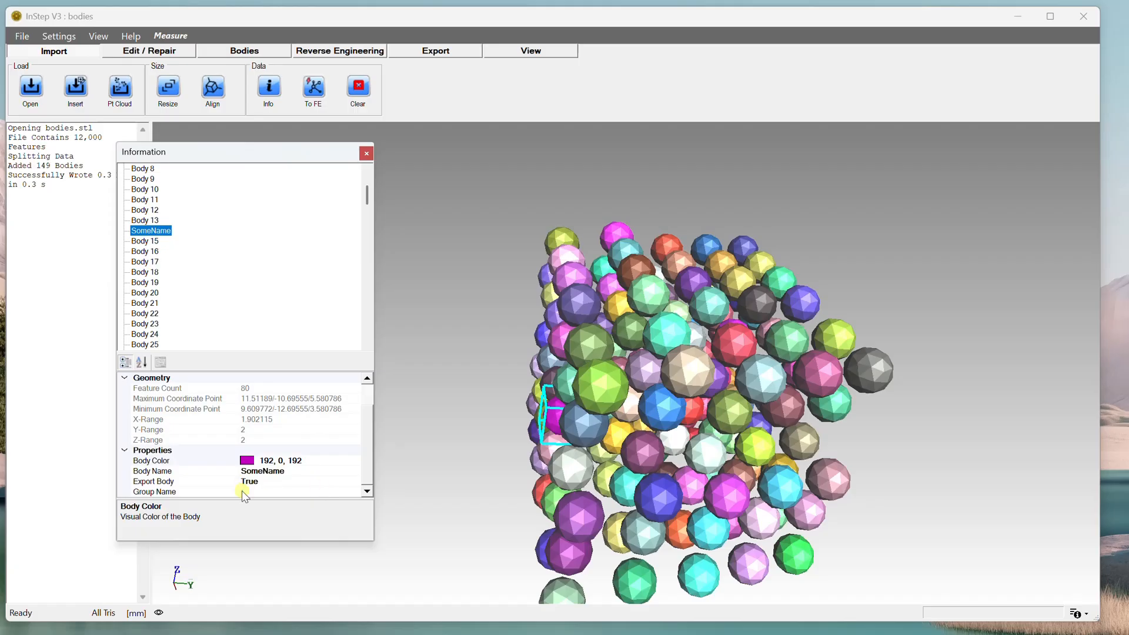
left_click(289, 485)
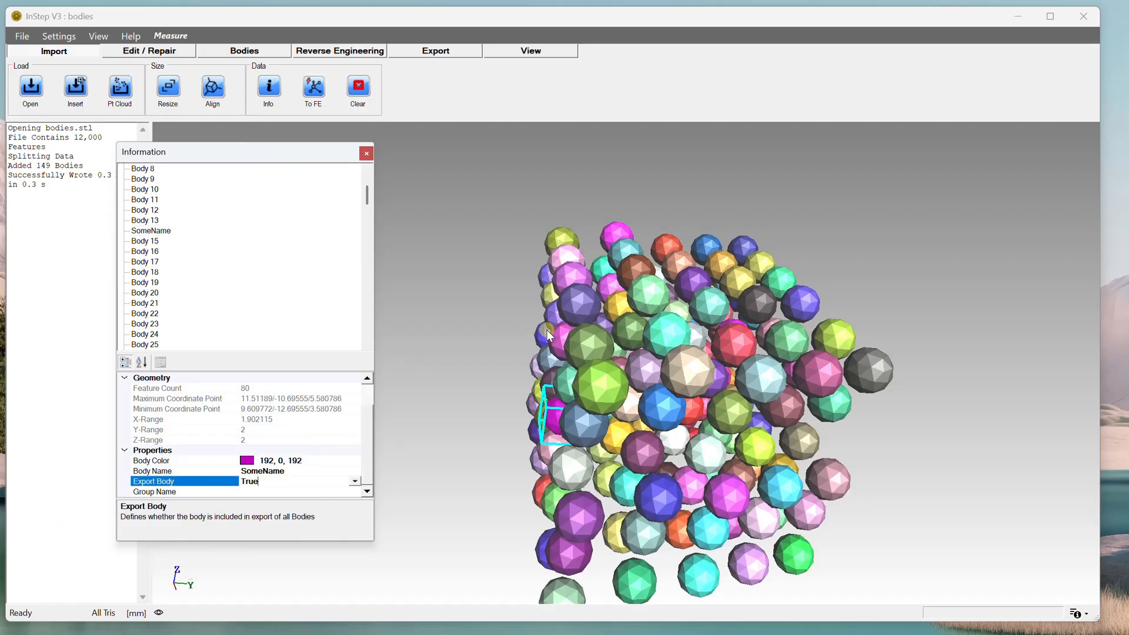
middle_click_drag(547, 331, 556, 333)
scroll(147, 200, "up", 3)
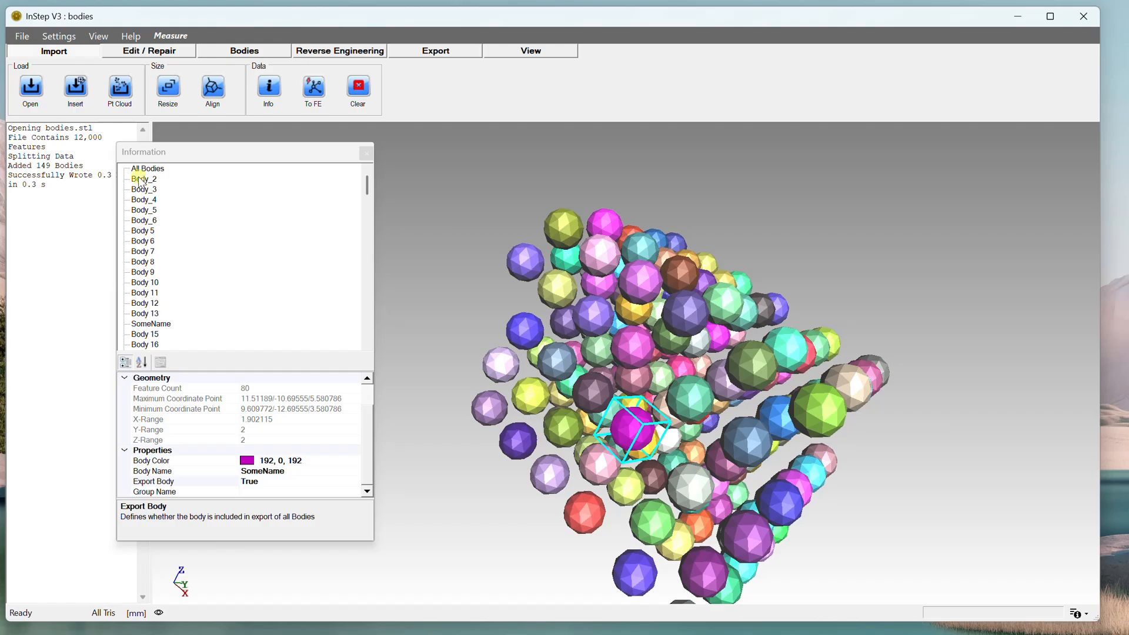
Select Body_2 and examine its export and group properties, then close the information panel.
left_click(144, 178)
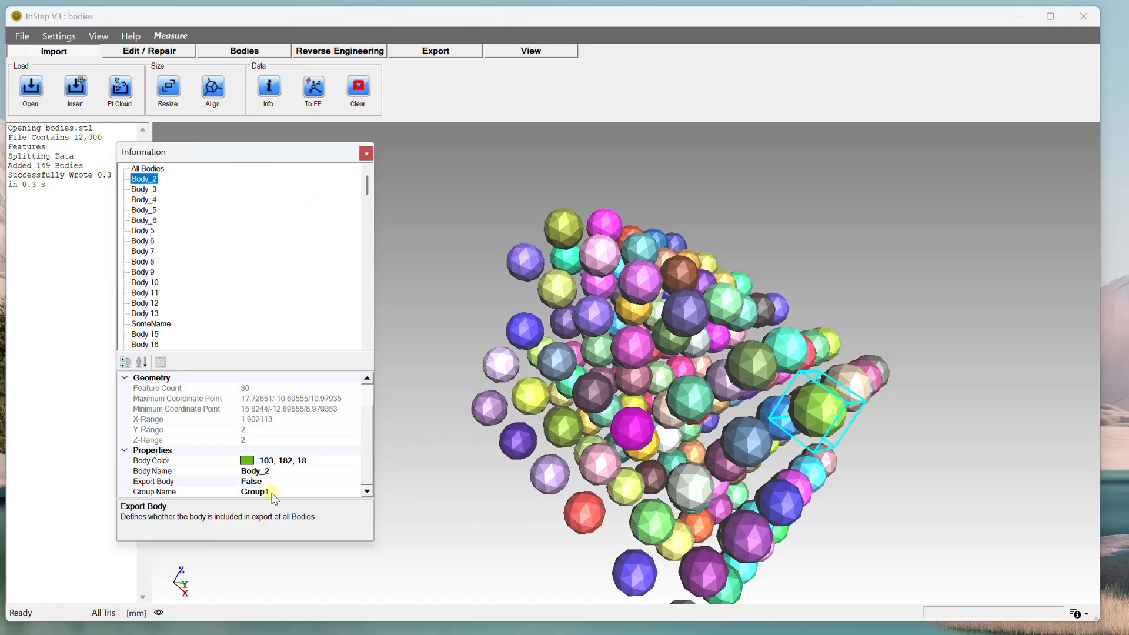
left_click_drag(832, 492, 798, 457)
scroll(783, 465, "down", 5)
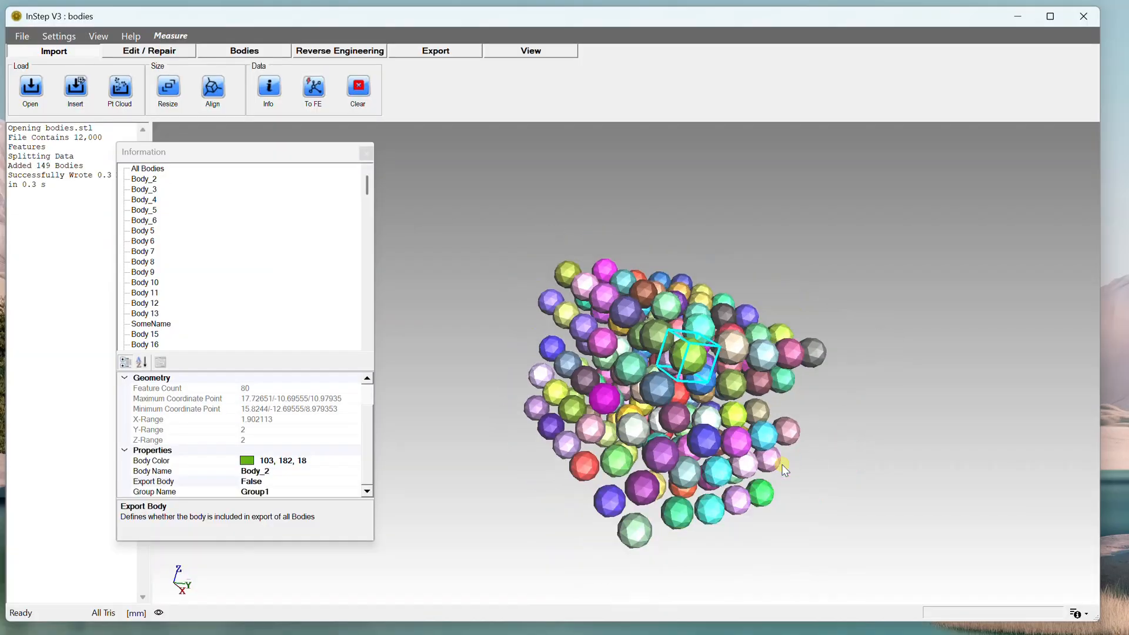
scroll(788, 475, "up", 1)
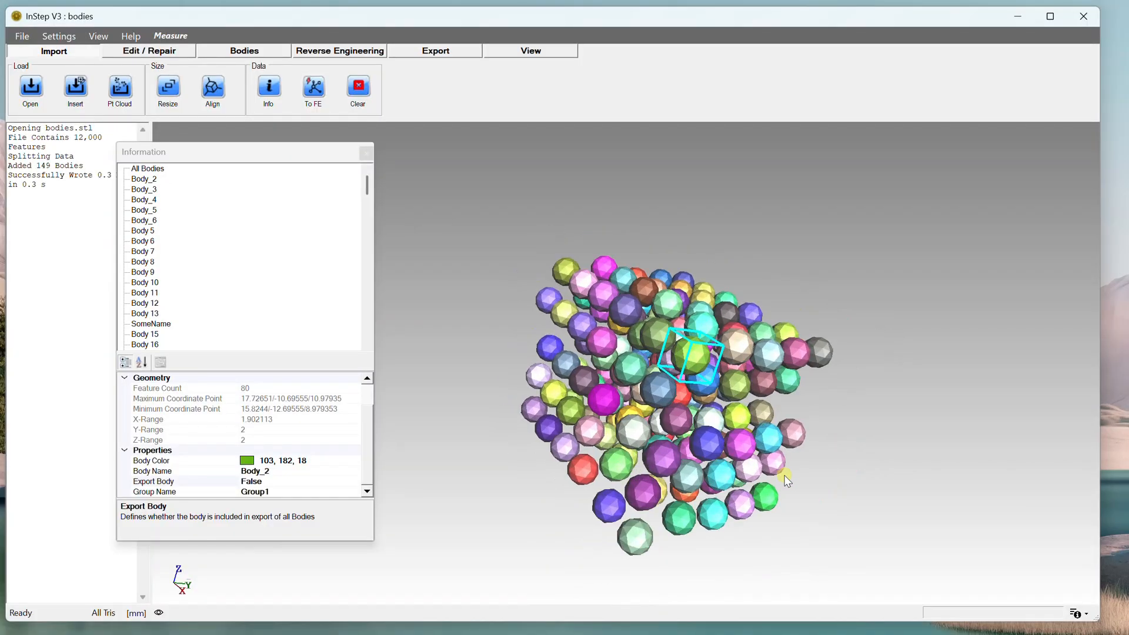
left_click_drag(788, 481, 909, 347)
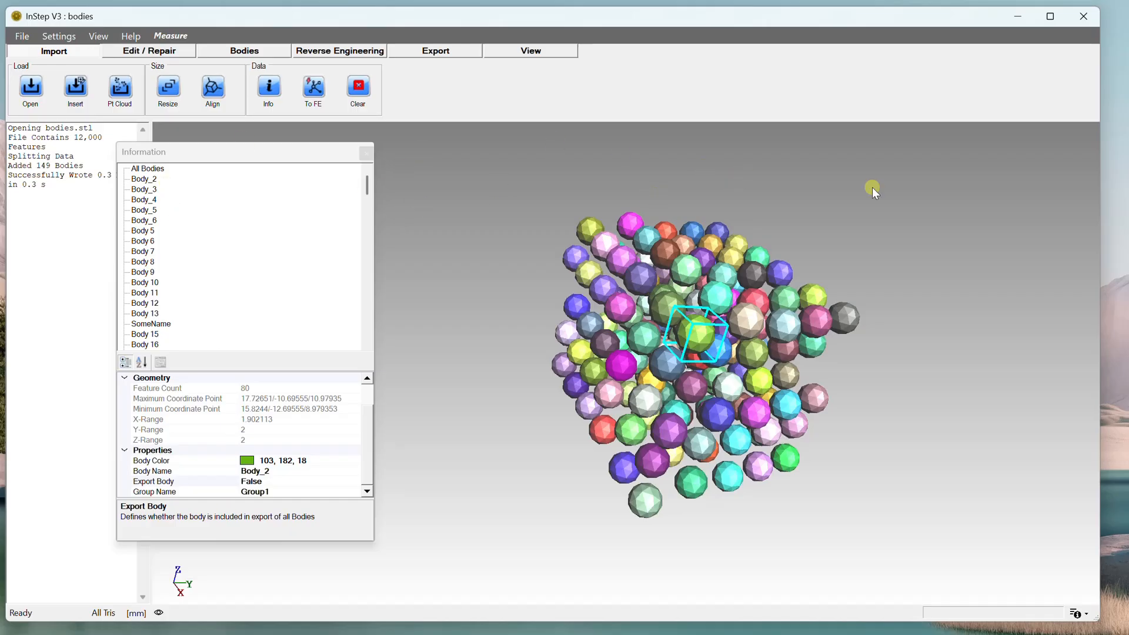
left_click(158, 180)
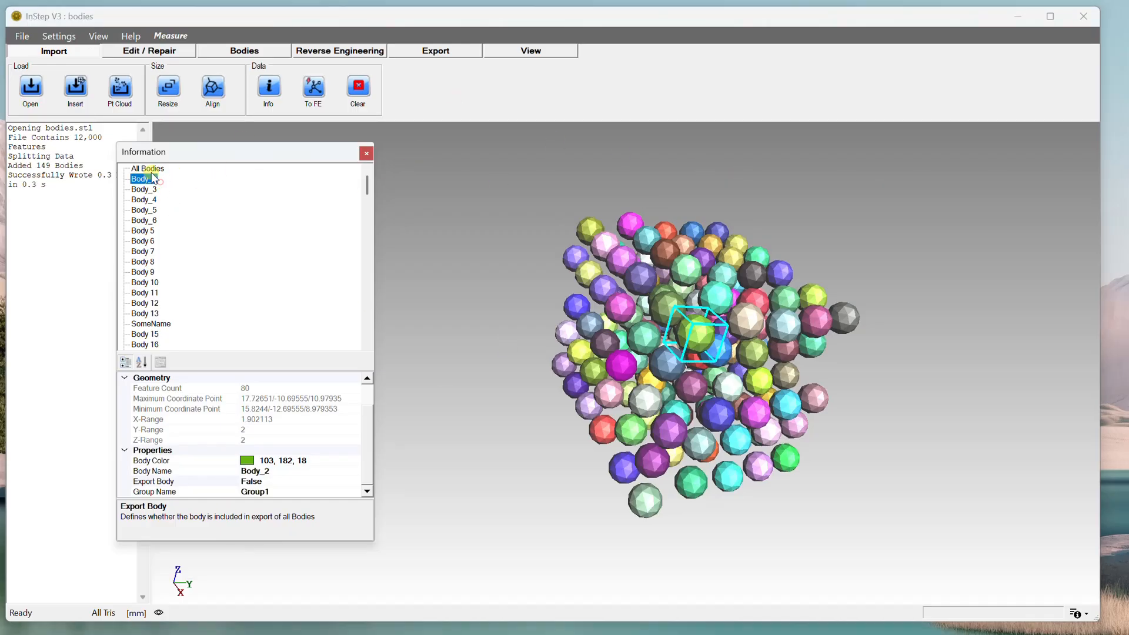
mouse_move(367, 181)
left_mouse_down()
mouse_move(367, 327)
mouse_move(368, 172)
left_mouse_up()
scroll(306, 457, "up", 1)
scroll(253, 454, "down", 1)
middle_click_drag(795, 391, 807, 412)
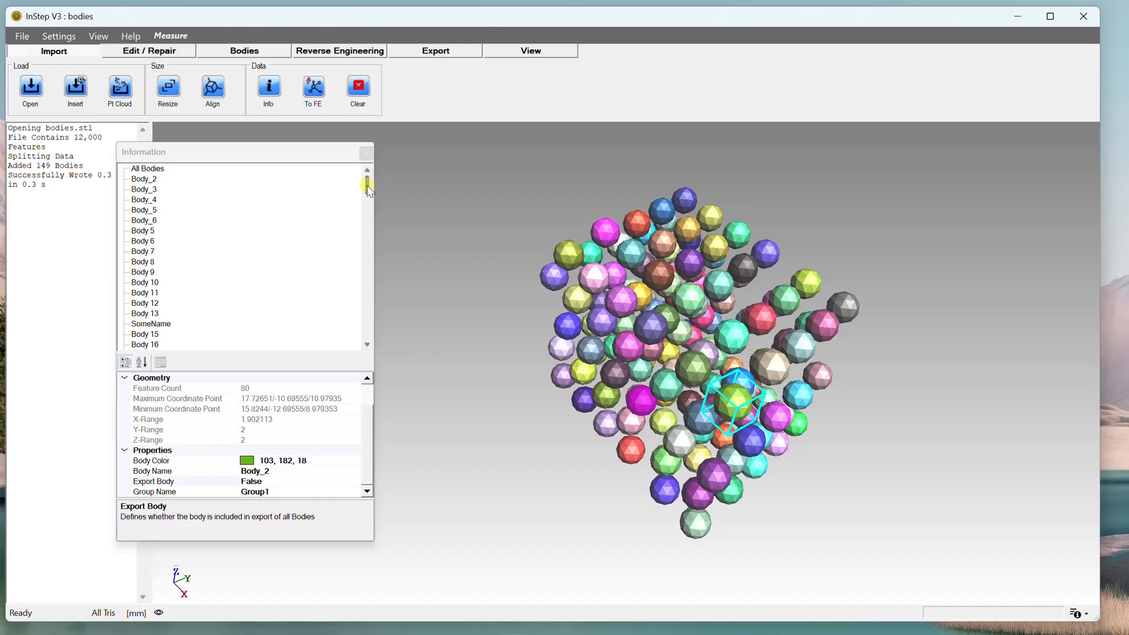
left_click_drag(367, 185, 378, 143)
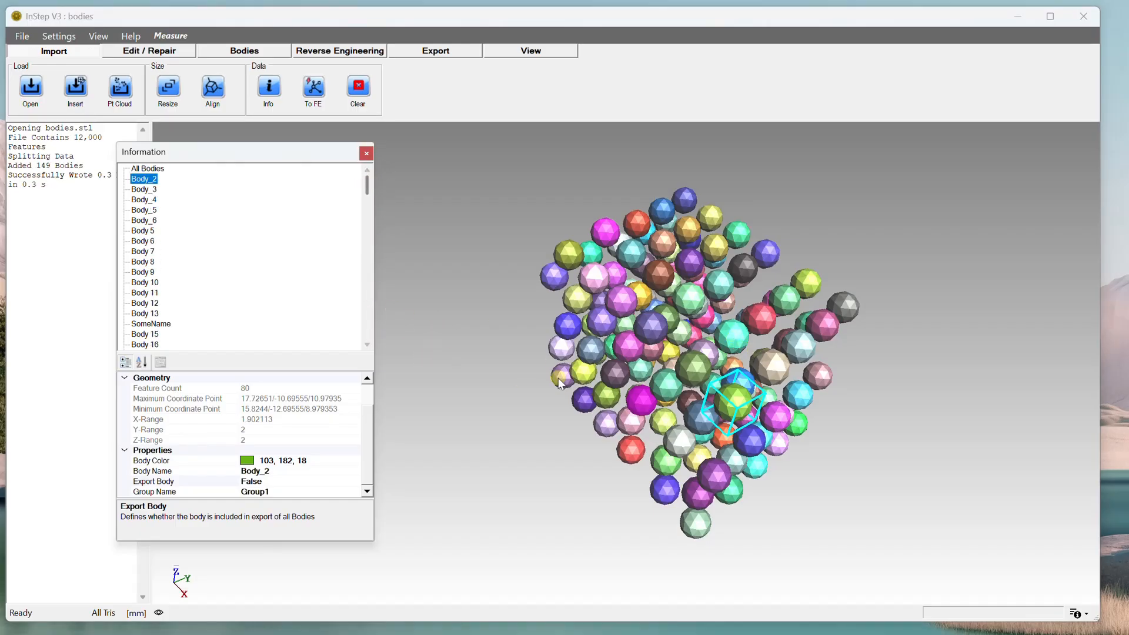
left_click_drag(561, 382, 581, 357)
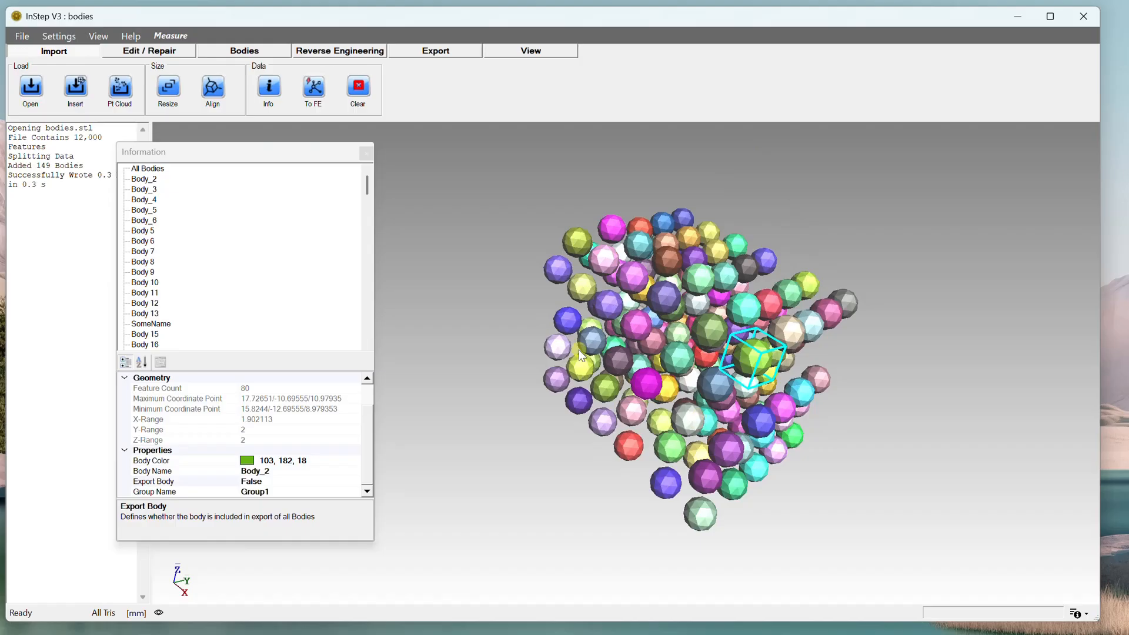
left_click(366, 153)
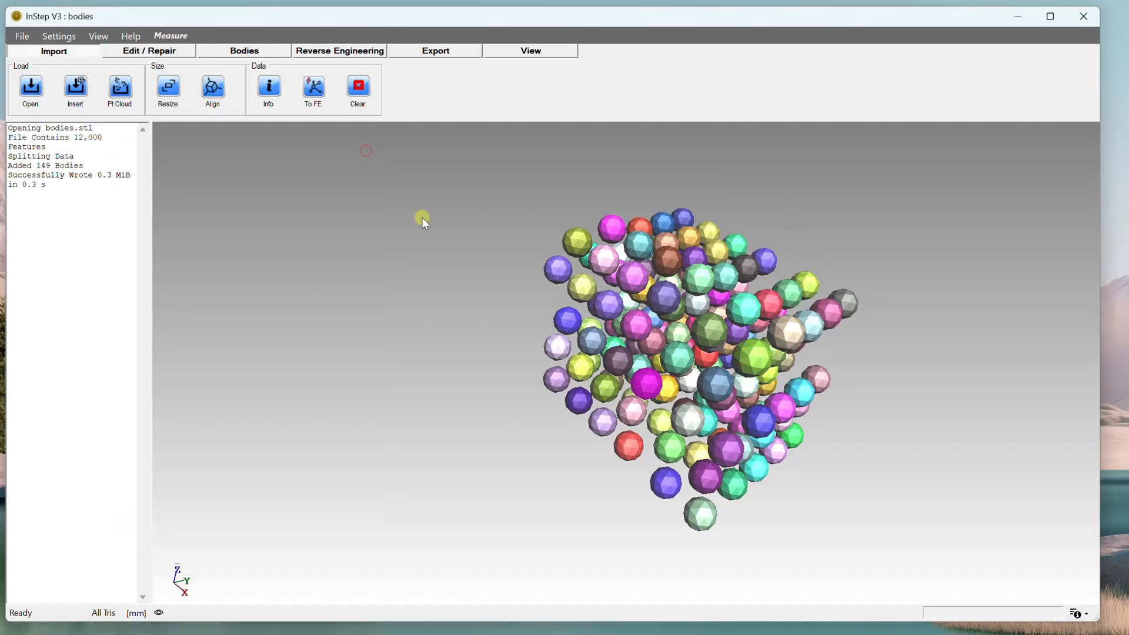
left_click_drag(747, 343, 746, 344)
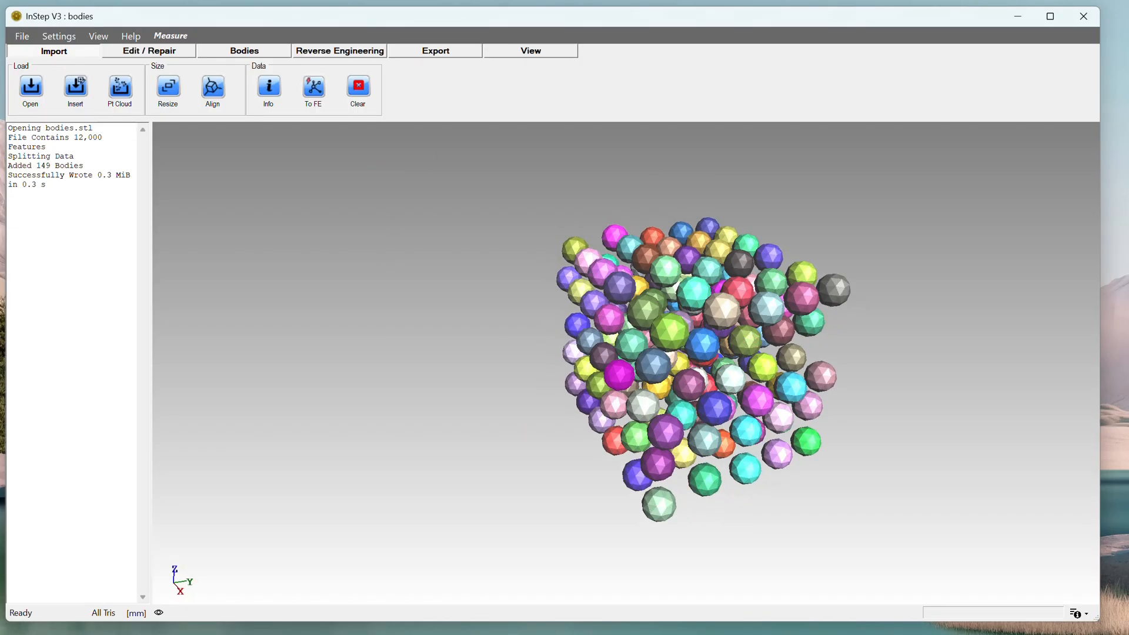
Open the advanced export options to examine the export body filter settings.
left_click(436, 50)
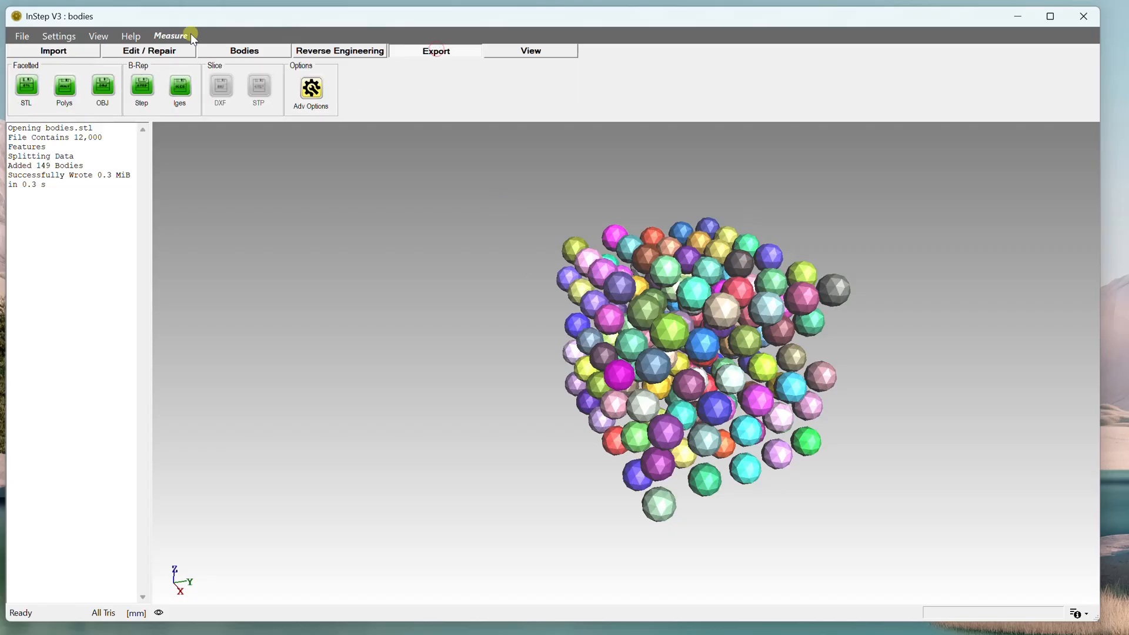
left_click(315, 88)
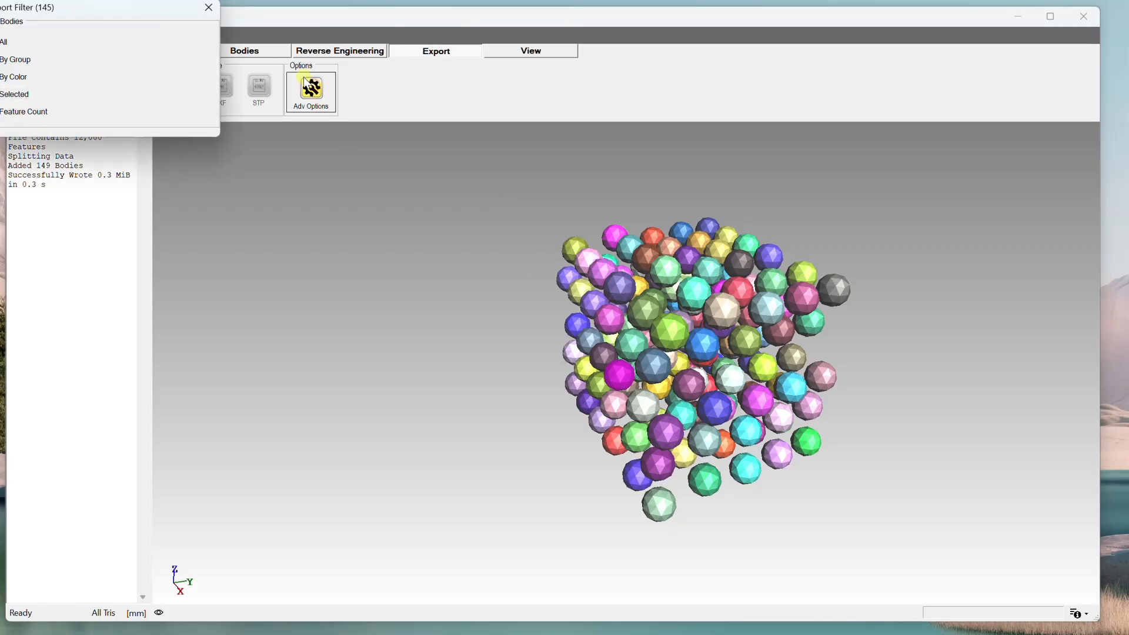
left_click_drag(97, 14, 271, 192)
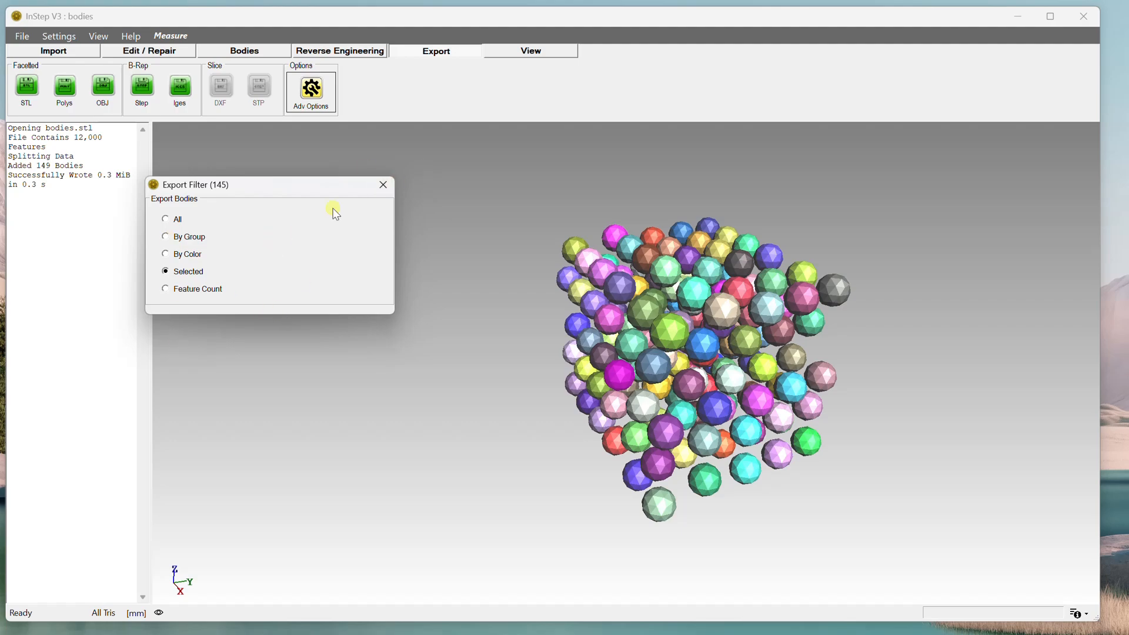
left_click(384, 184)
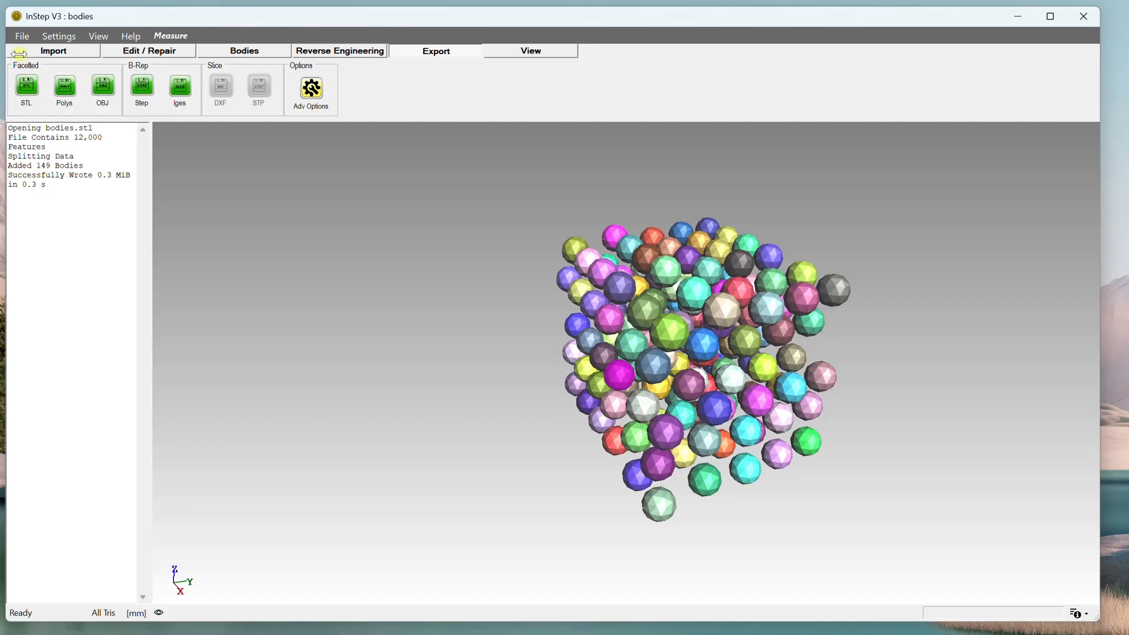
Reload bodies.stl from the recent files list.
left_click(21, 36)
left_click(66, 124)
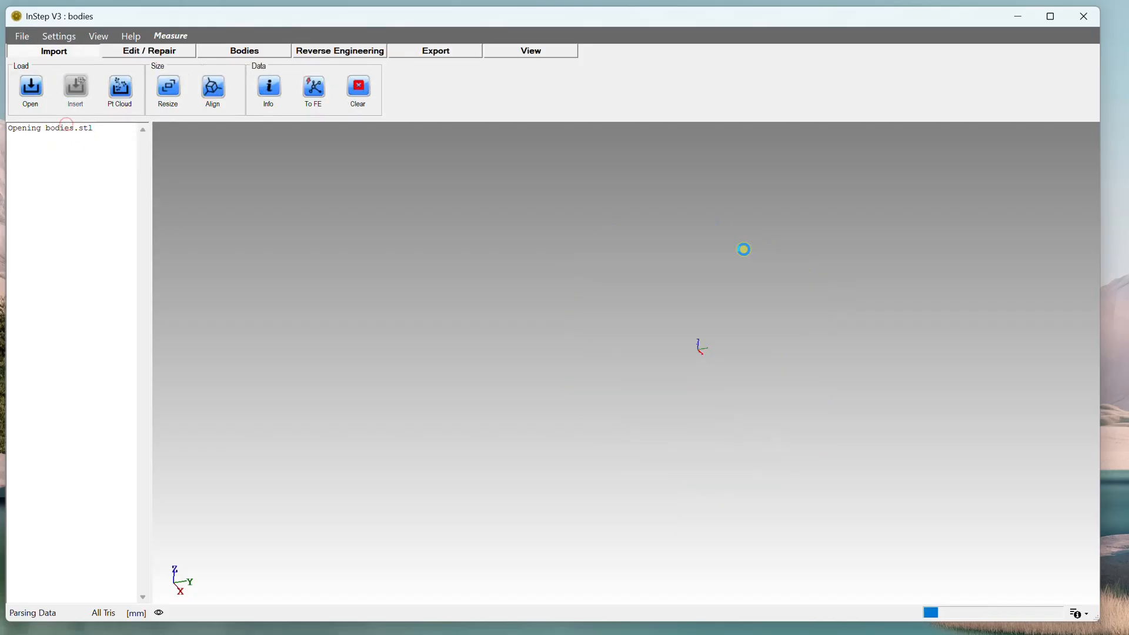
left_click(526, 340)
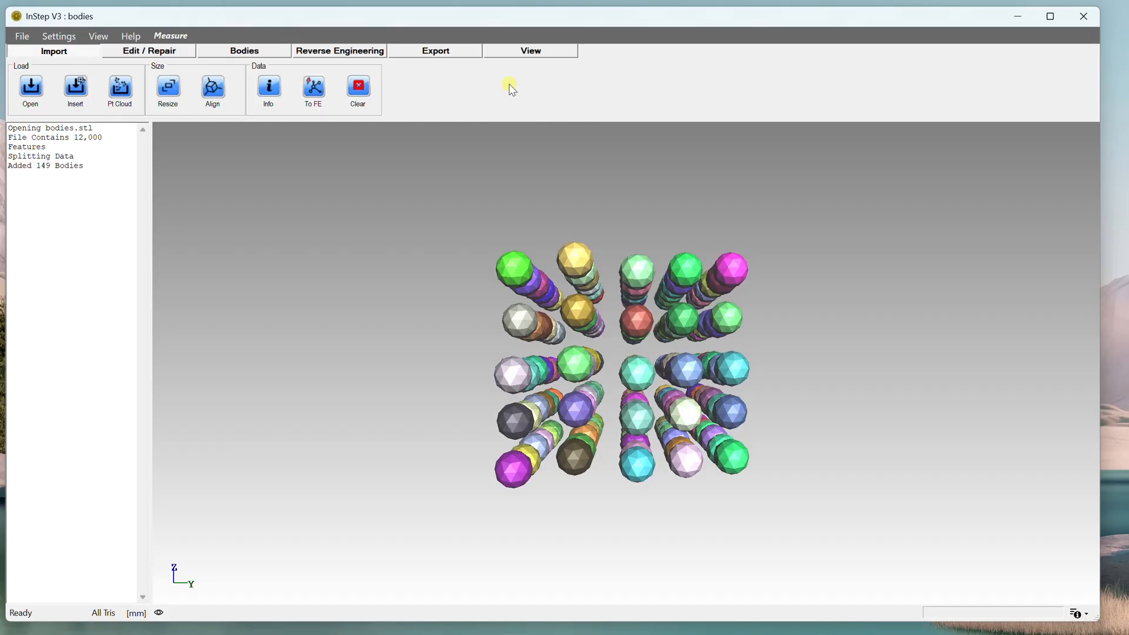
Open the advanced export options again to check the export filter for the reloaded model.
left_click(455, 46)
left_click(312, 89)
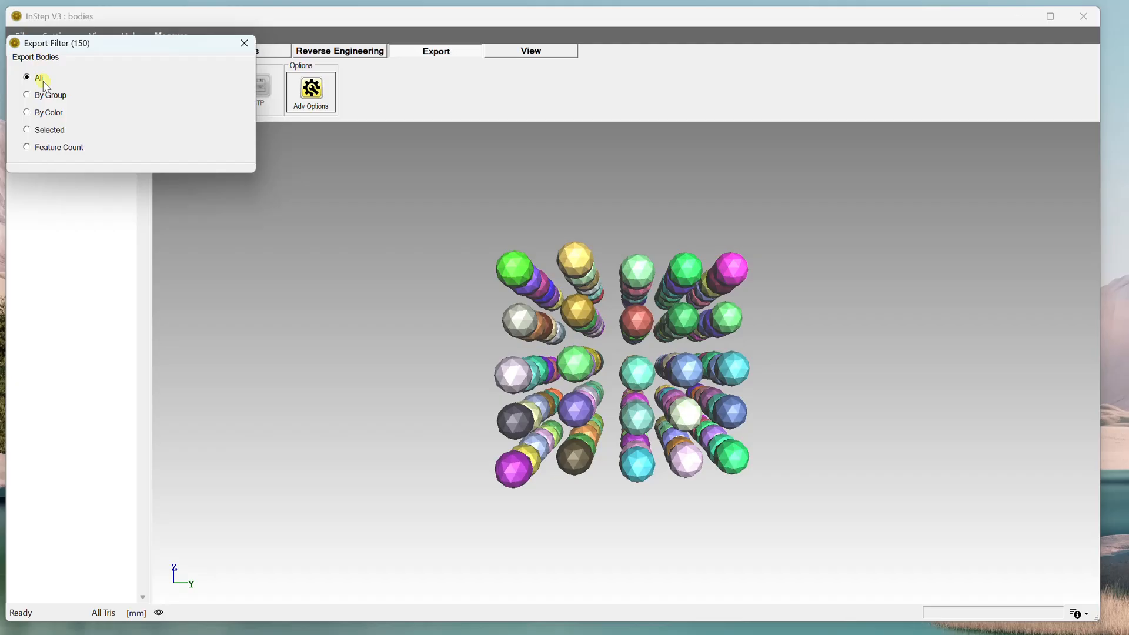
left_click(244, 43)
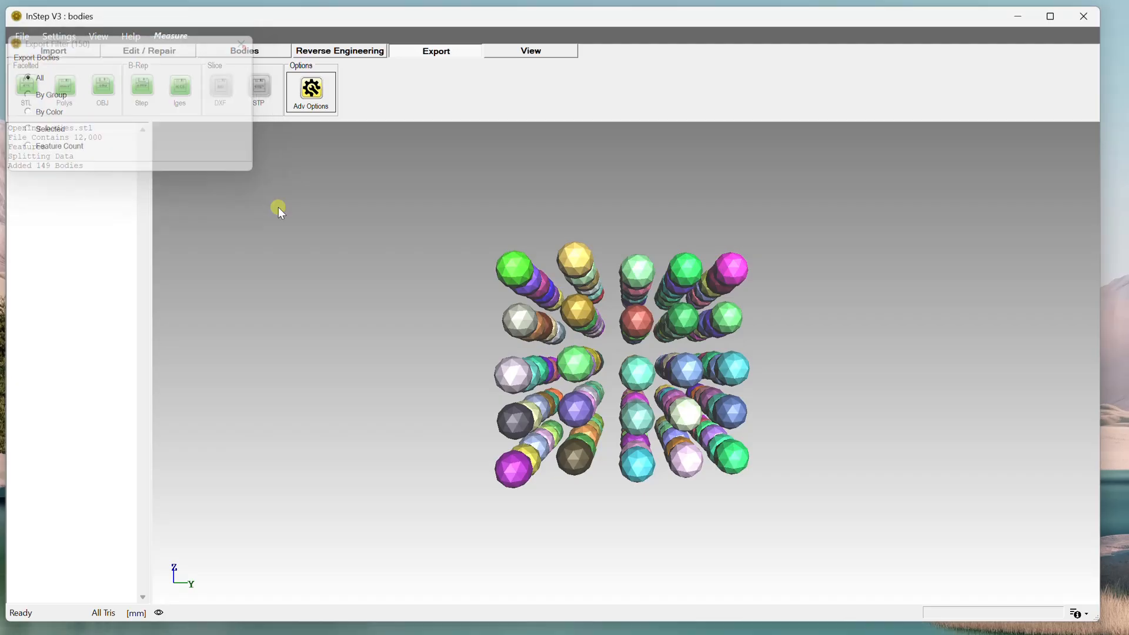
Orbit and zoom around the reloaded spheres to examine their arrangement.
middle_click_drag(565, 318, 846, 305)
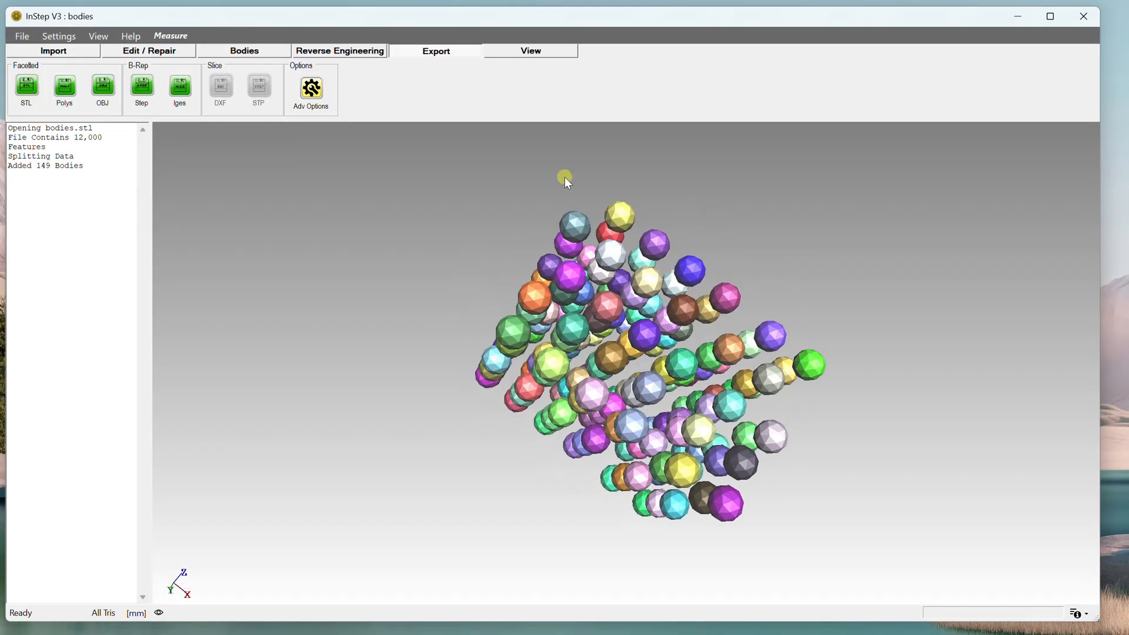
middle_click_drag(470, 269, 557, 266)
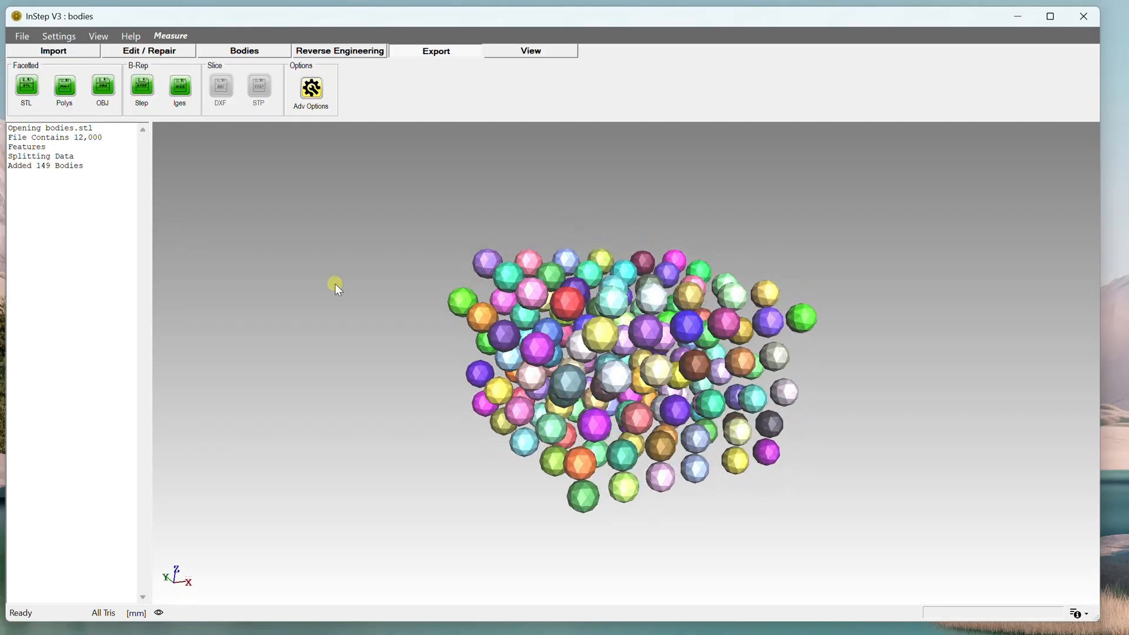
scroll(659, 419, "down", 5)
scroll(659, 419, "up", 5)
scroll(660, 419, "up", 5)
scroll(659, 418, "down", 5)
mouse_move(660, 418)
middle_mouse_down()
mouse_move(654, 385)
mouse_move(639, 425)
middle_mouse_up()
scroll(641, 432, "up", 3)
scroll(641, 433, "down", 5)
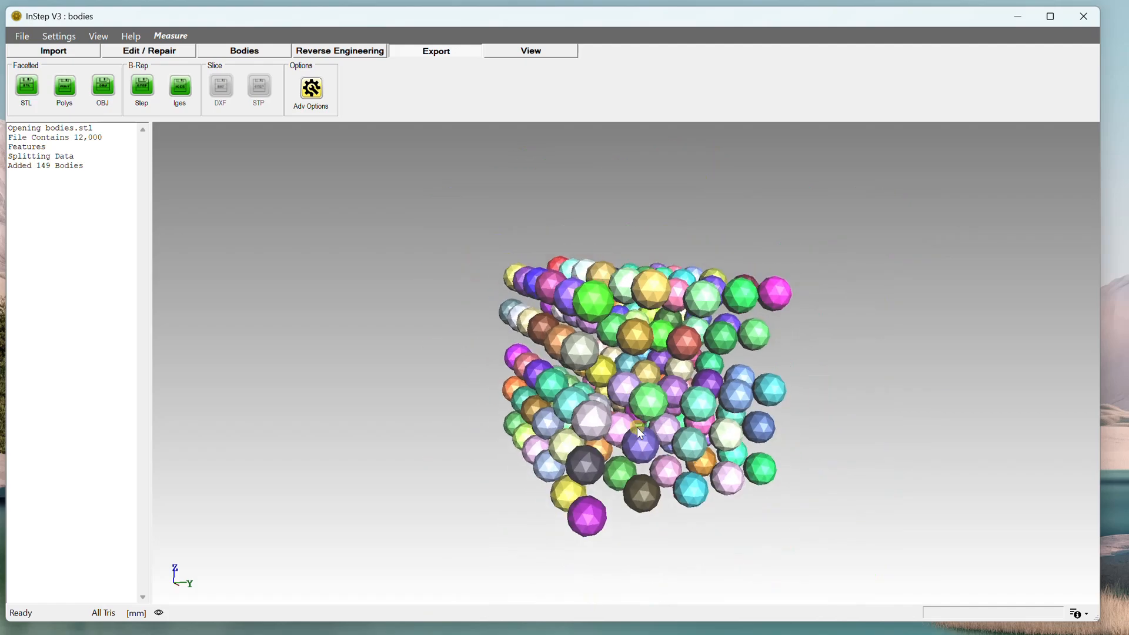
scroll(640, 425, "up", 2)
scroll(640, 424, "up", 2)
scroll(641, 424, "down", 5)
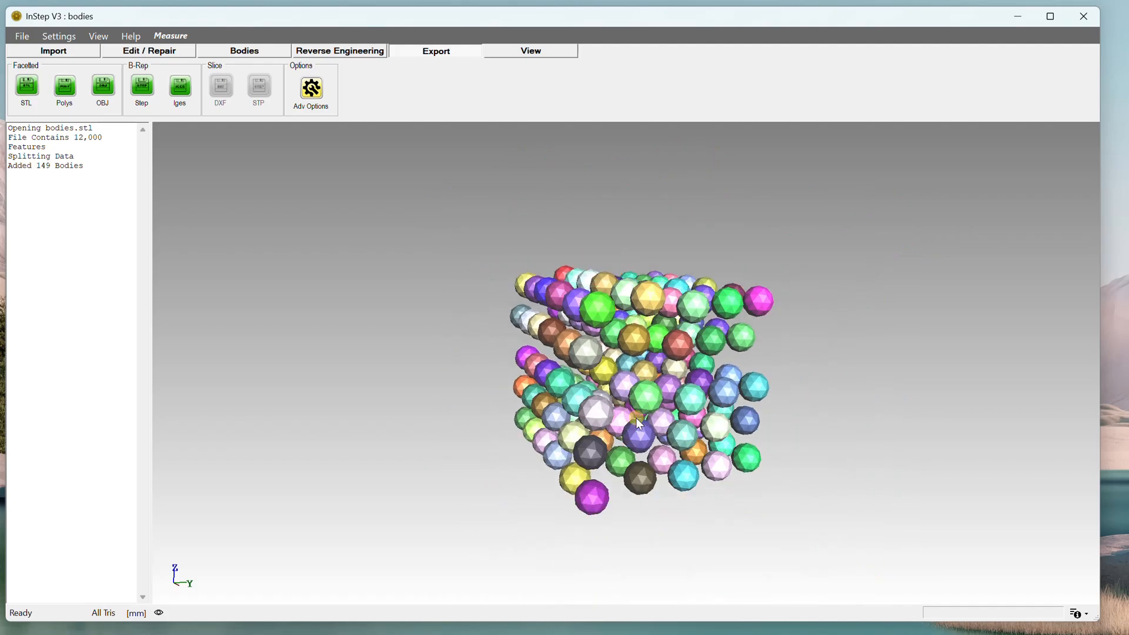
scroll(636, 364, "up", 3)
scroll(632, 360, "up", 3)
middle_click_drag(698, 373, 542, 392)
scroll(541, 390, "down", 3)
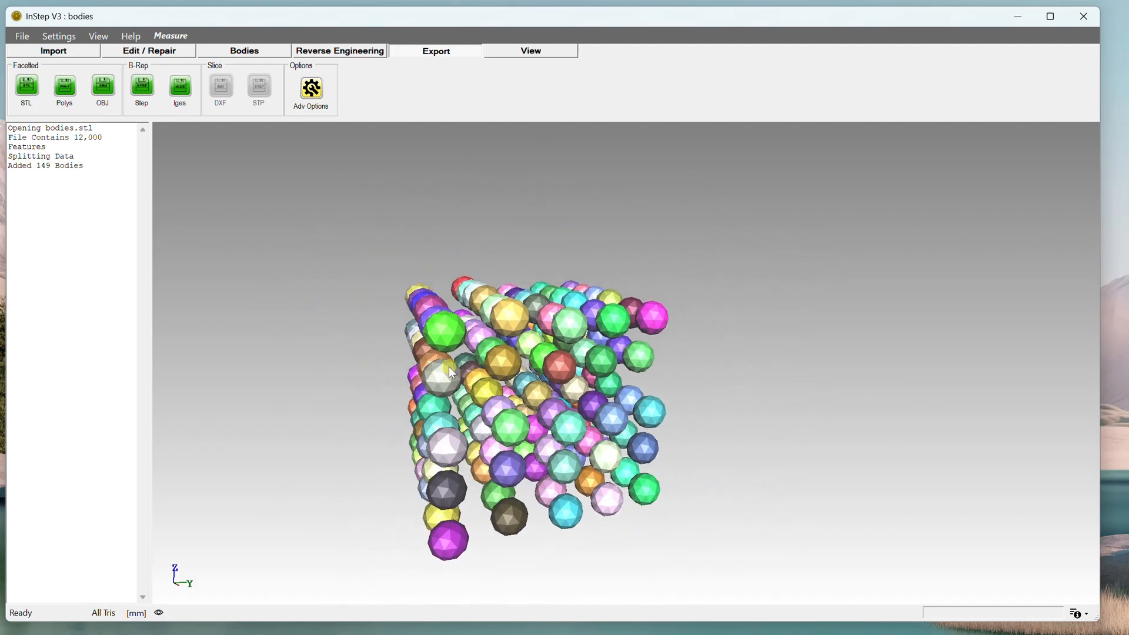
left_click(94, 35)
mouse_move(116, 53)
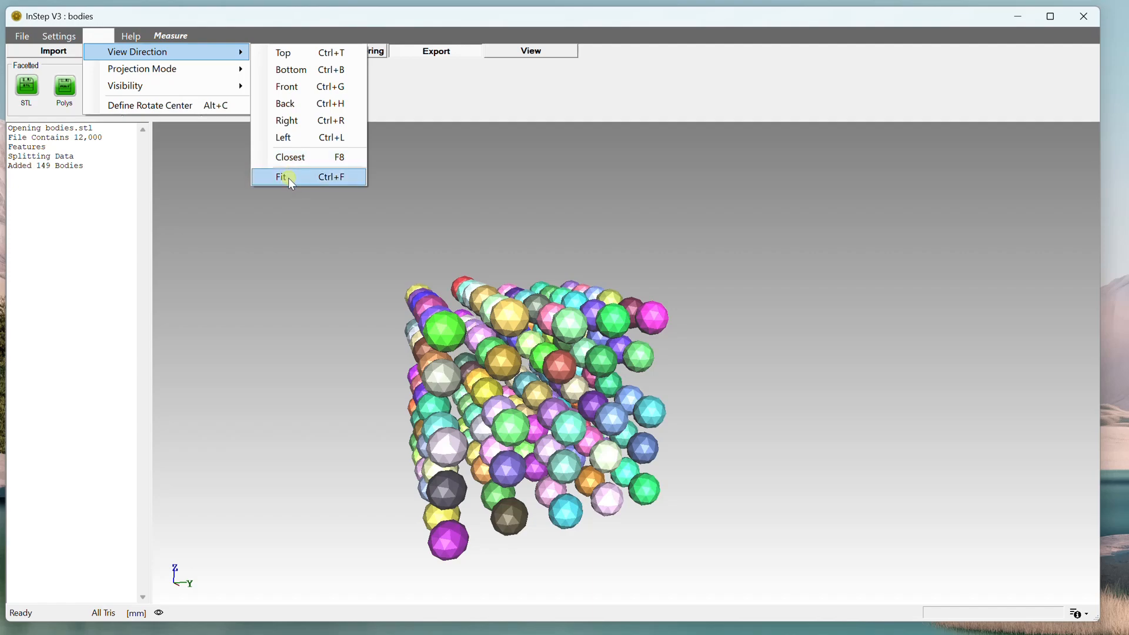
left_click_drag(385, 416, 494, 406)
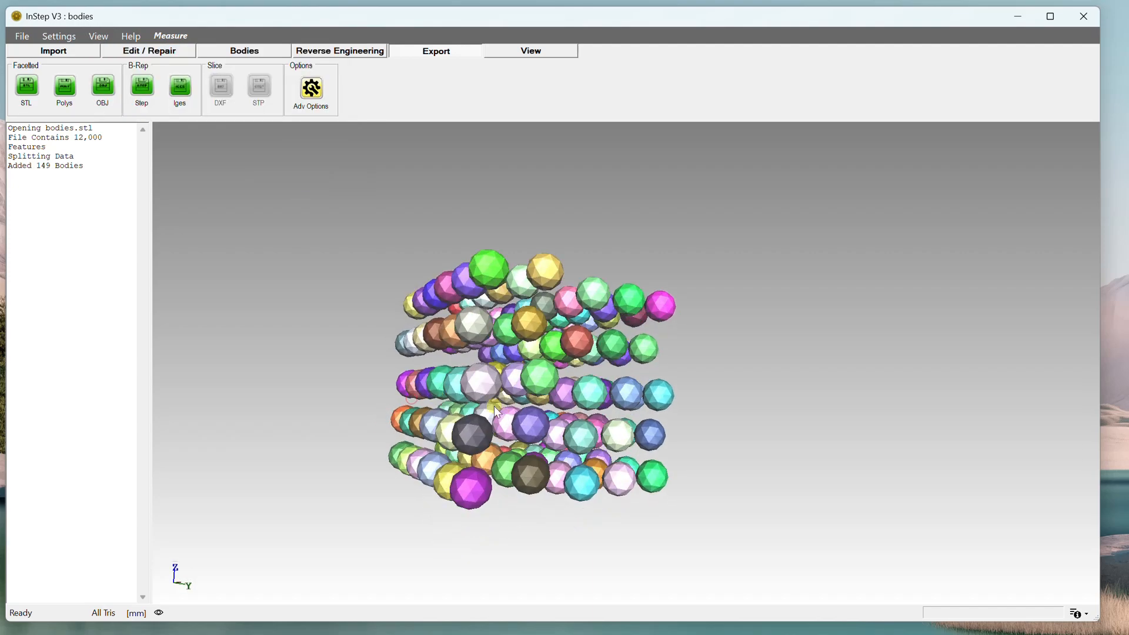
scroll(493, 406, "up", 6)
scroll(482, 391, "down", 5)
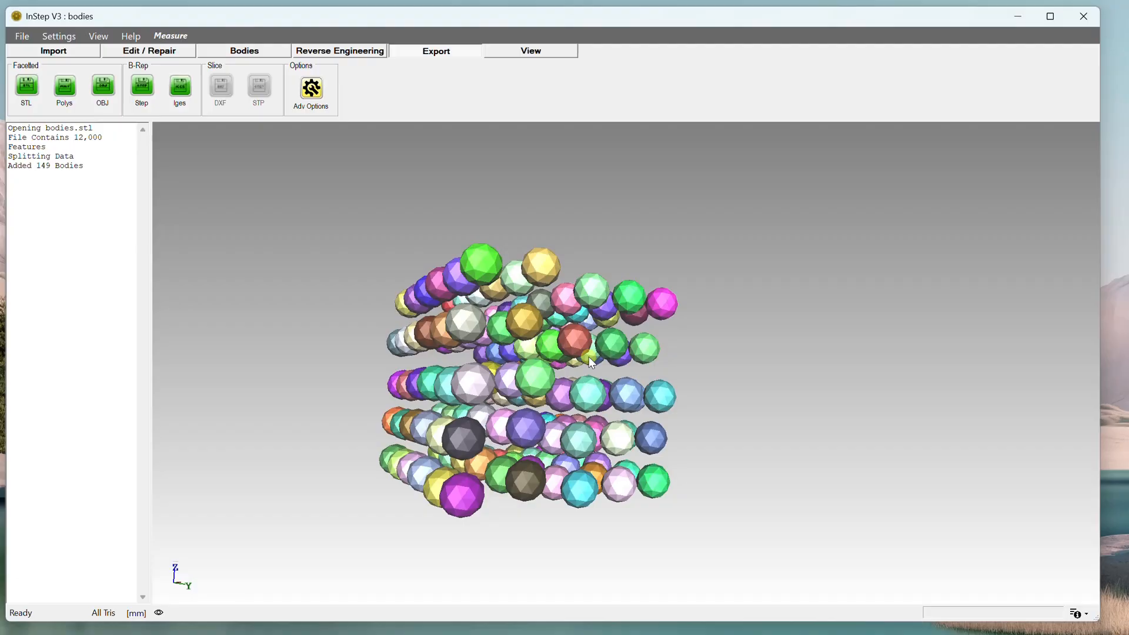
Open the body visibility list, enlarge it, and select Body 2 in the list to highlight it in the model.
scroll(527, 317, "down", 2)
scroll(528, 318, "up", 4)
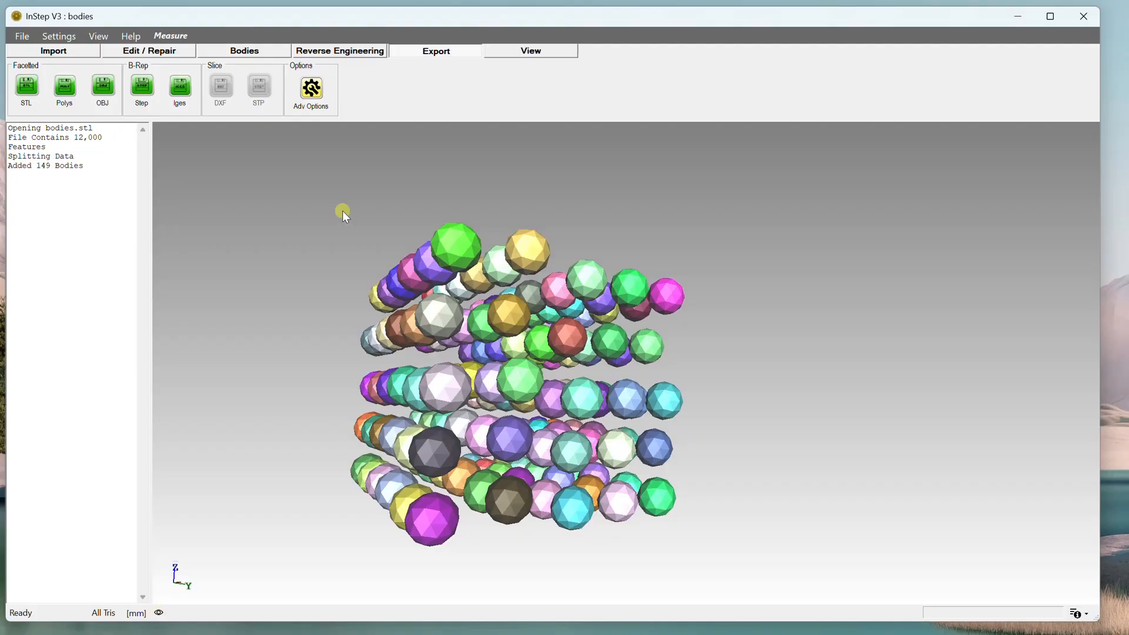
left_click(159, 614)
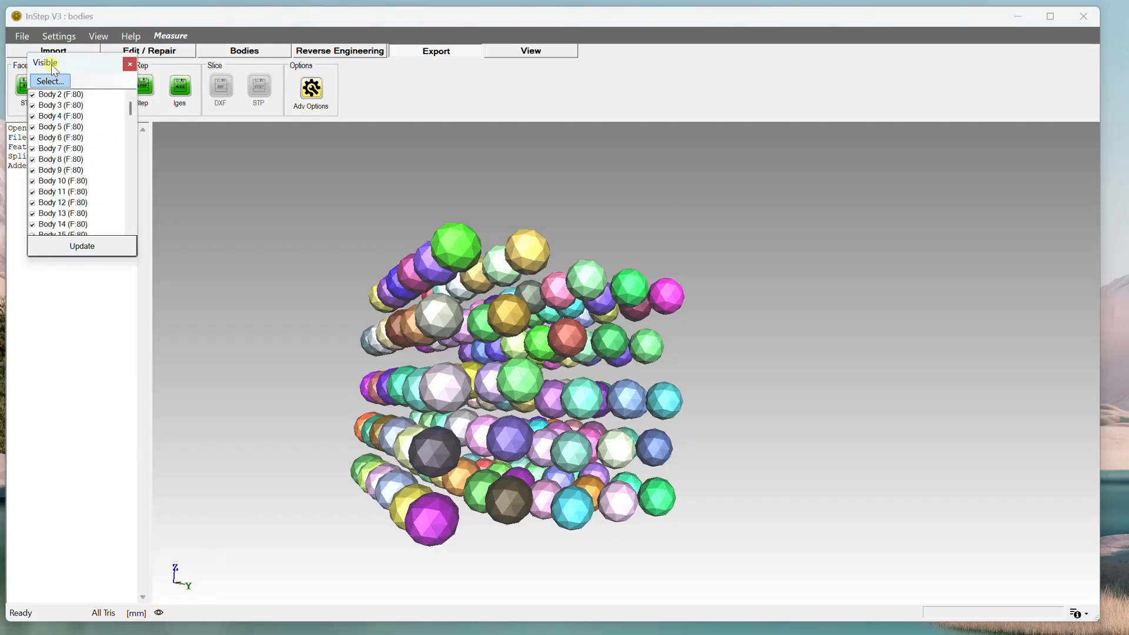
left_click_drag(75, 65, 234, 214)
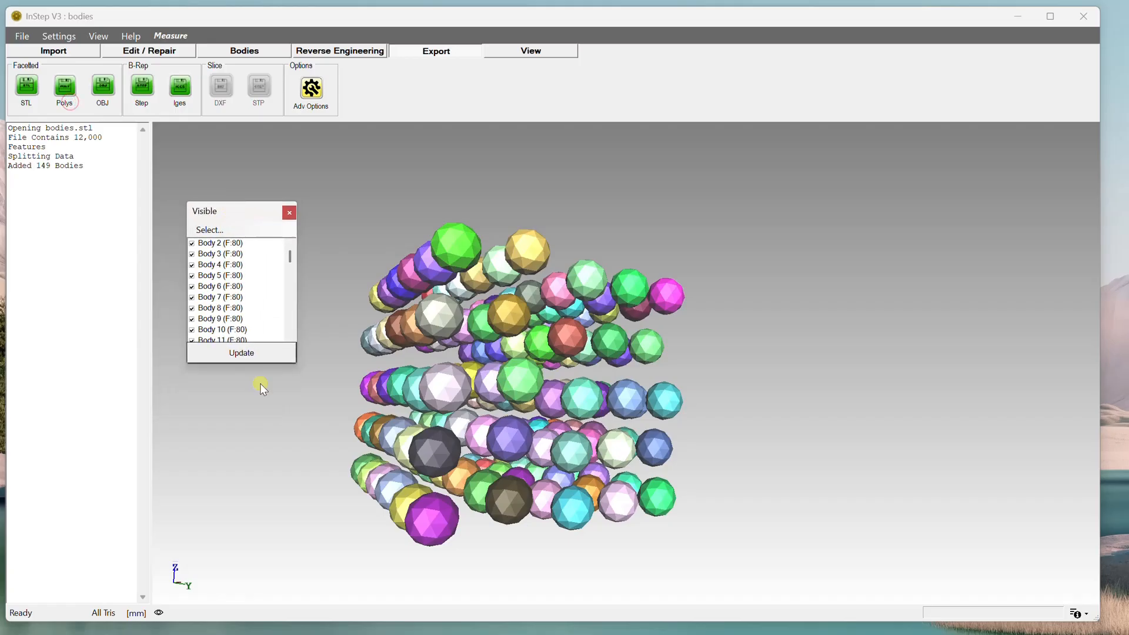
left_click_drag(263, 364, 274, 526)
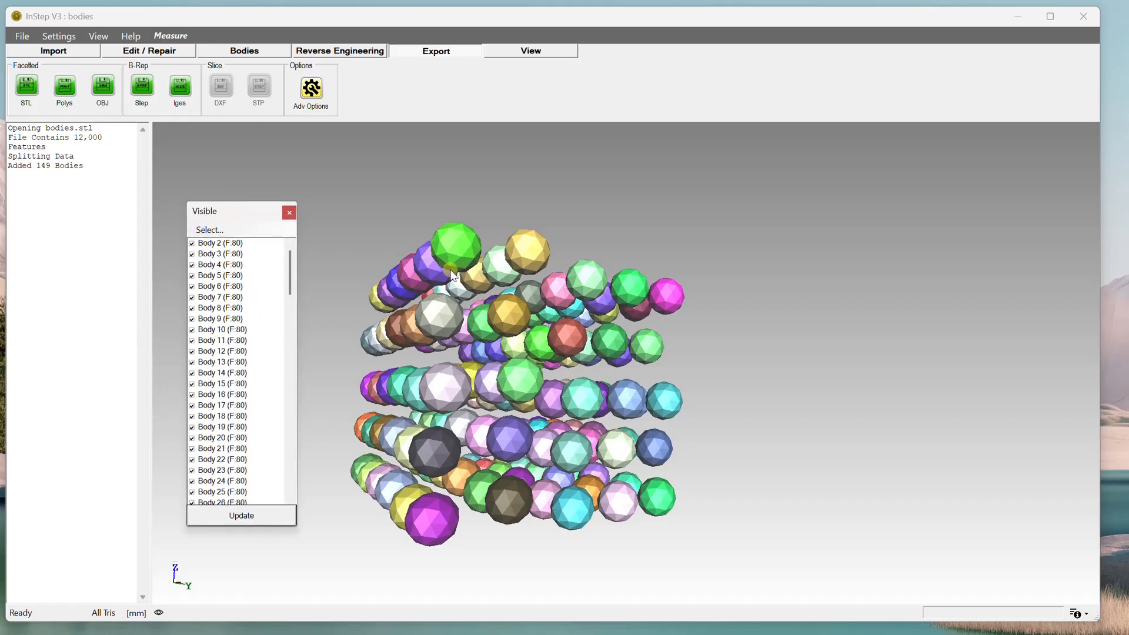
middle_click_drag(446, 265, 470, 323)
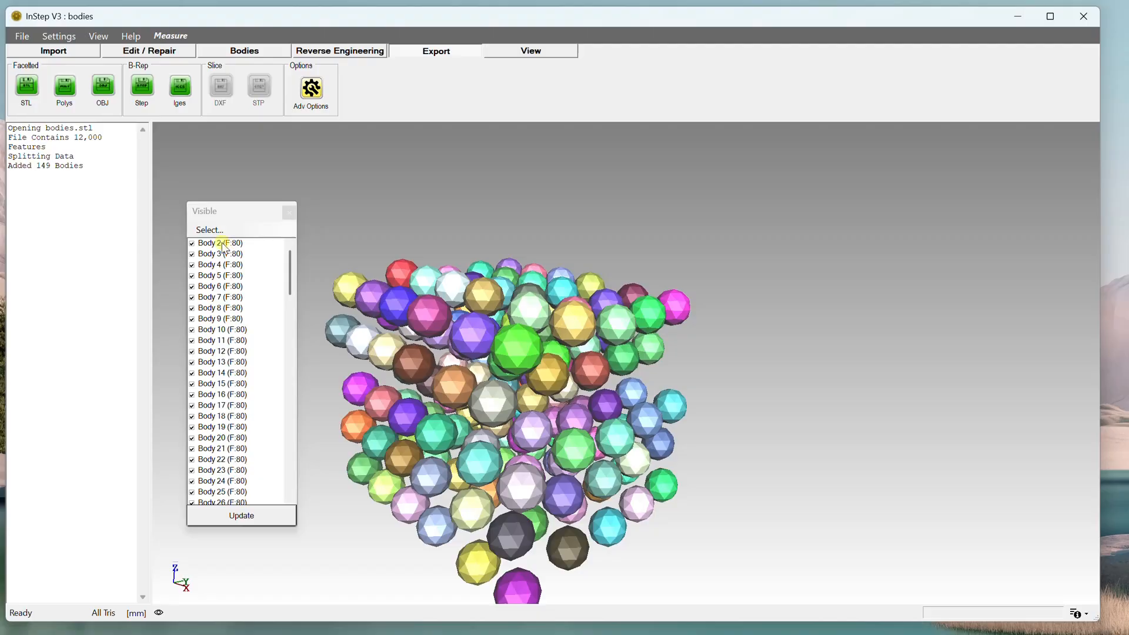
left_click(224, 247)
middle_click_drag(552, 390, 470, 300)
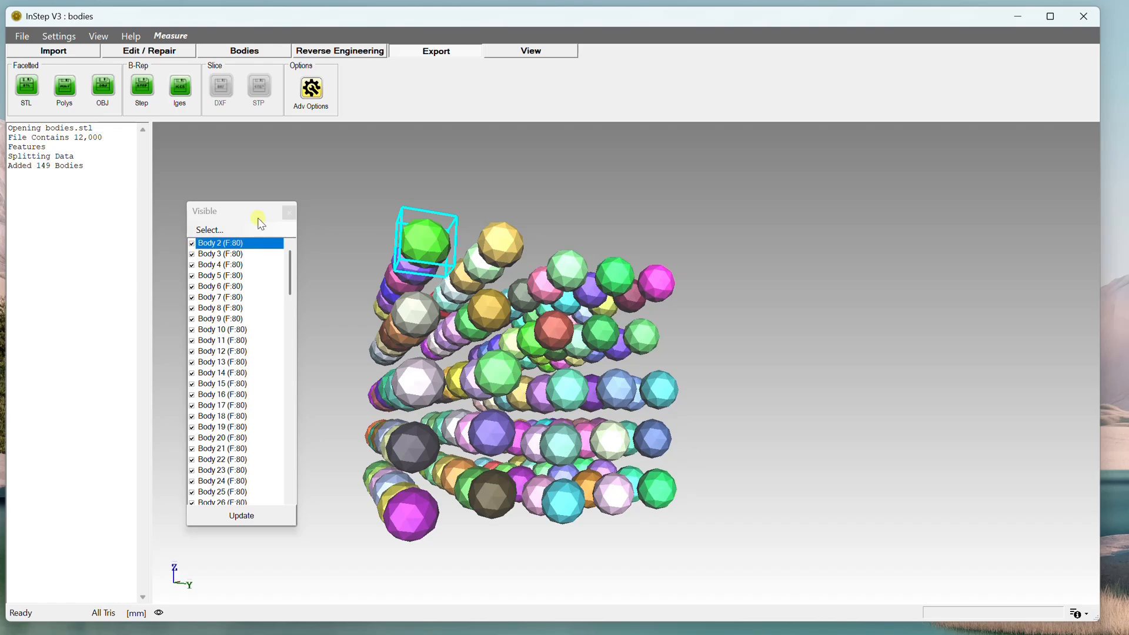
Set the visibility list so only Body 2 is shown, apply it, and close the list.
left_click(193, 243)
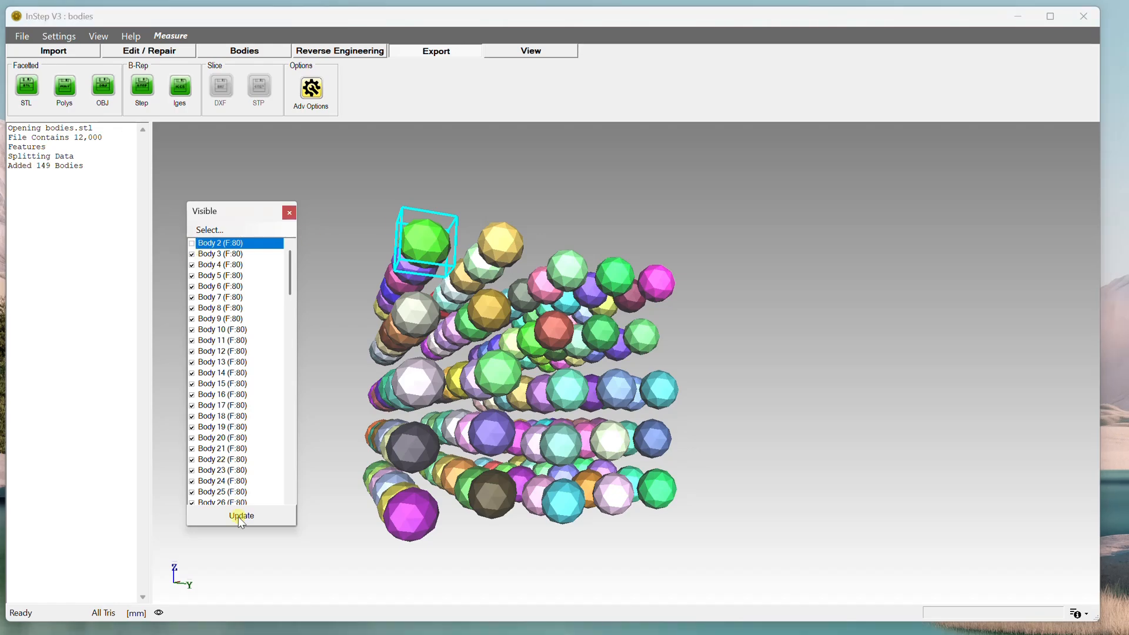
left_click(237, 517)
mouse_move(489, 429)
middle_mouse_down()
mouse_move(519, 433)
mouse_move(488, 431)
middle_mouse_up()
left_click(211, 230)
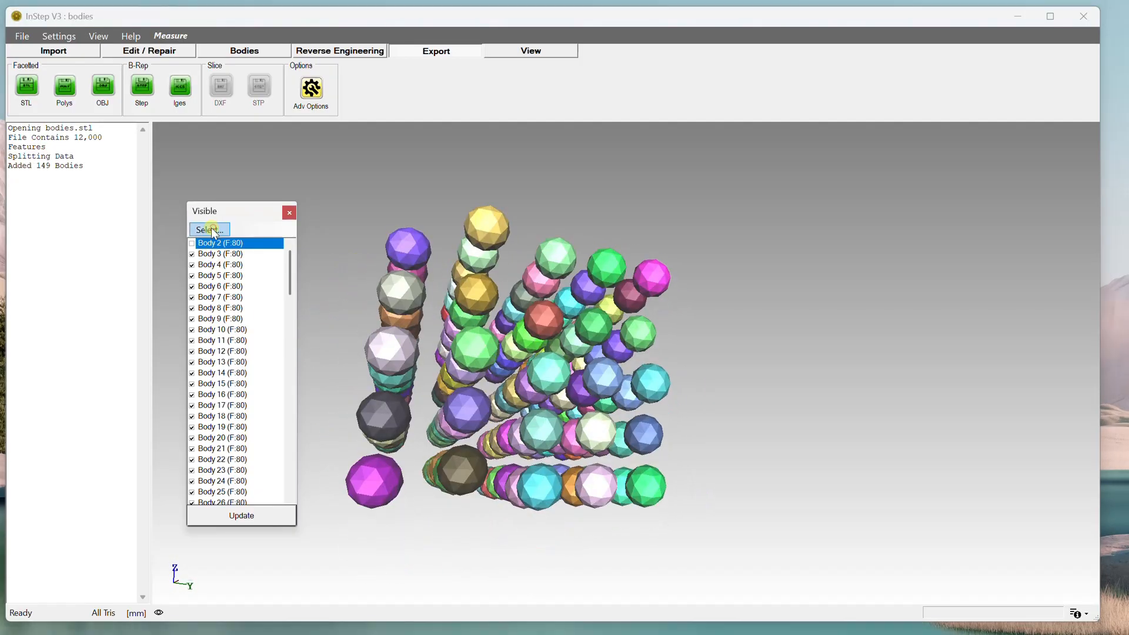
left_click(212, 230)
left_click(231, 275)
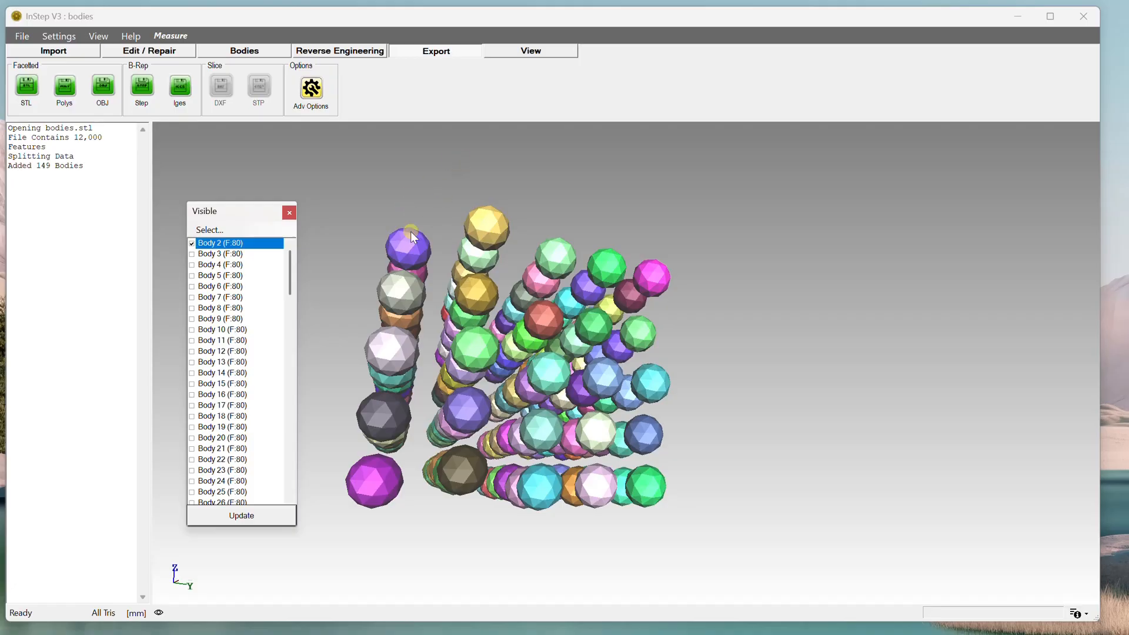
left_click(239, 516)
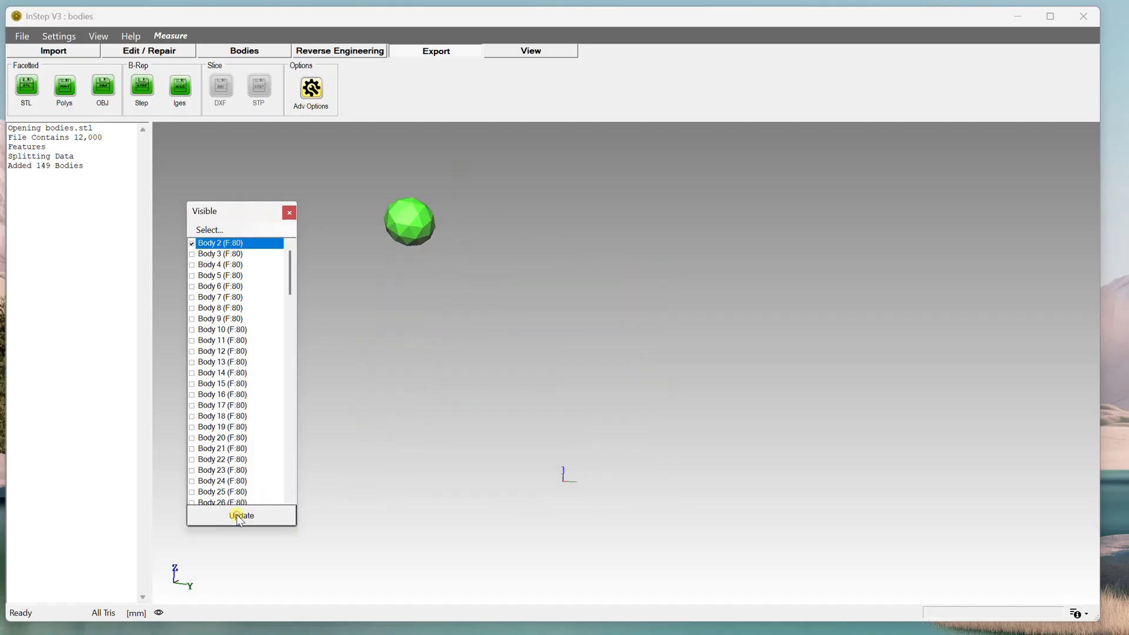
left_click(290, 213)
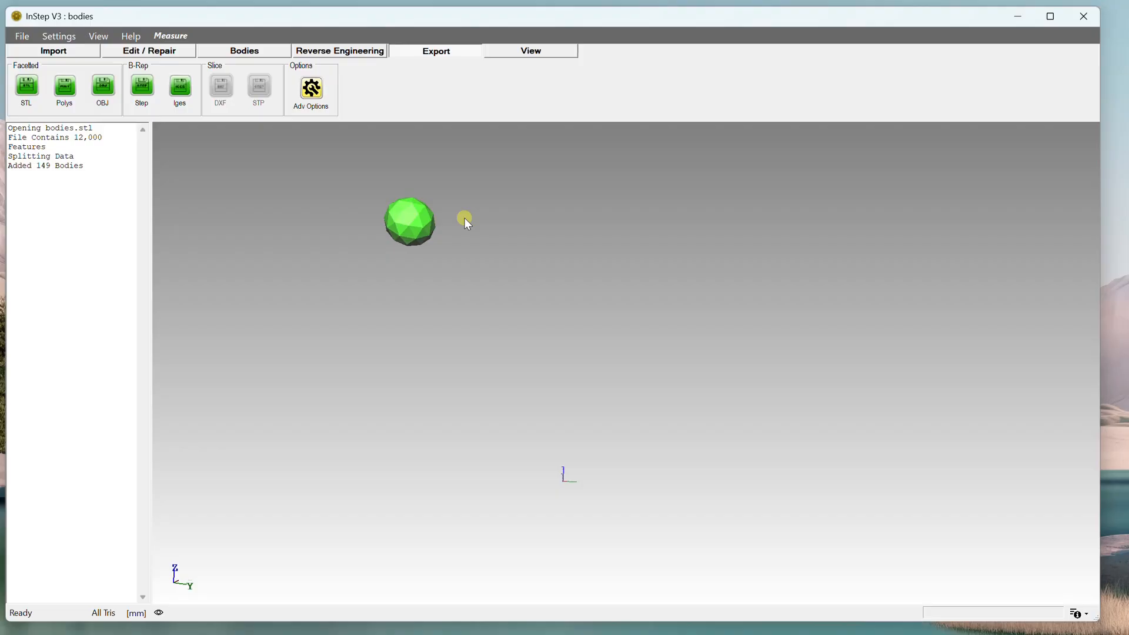
Fit the view, then make Body 76 visible as well in the visibility list and close it.
key("f")
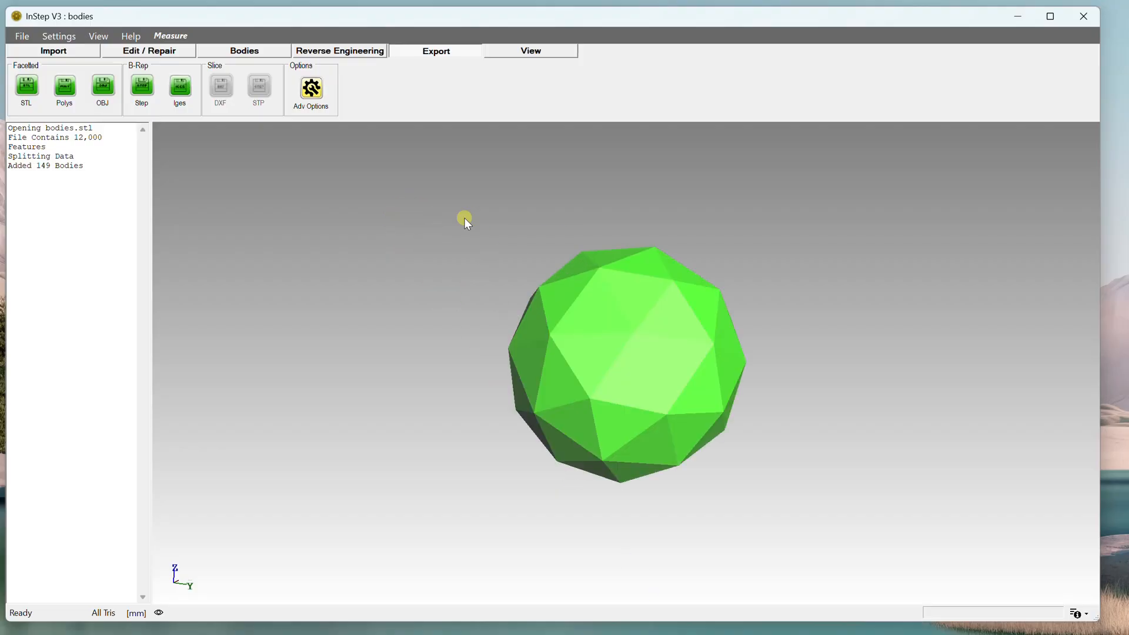
left_click_drag(417, 340, 468, 330)
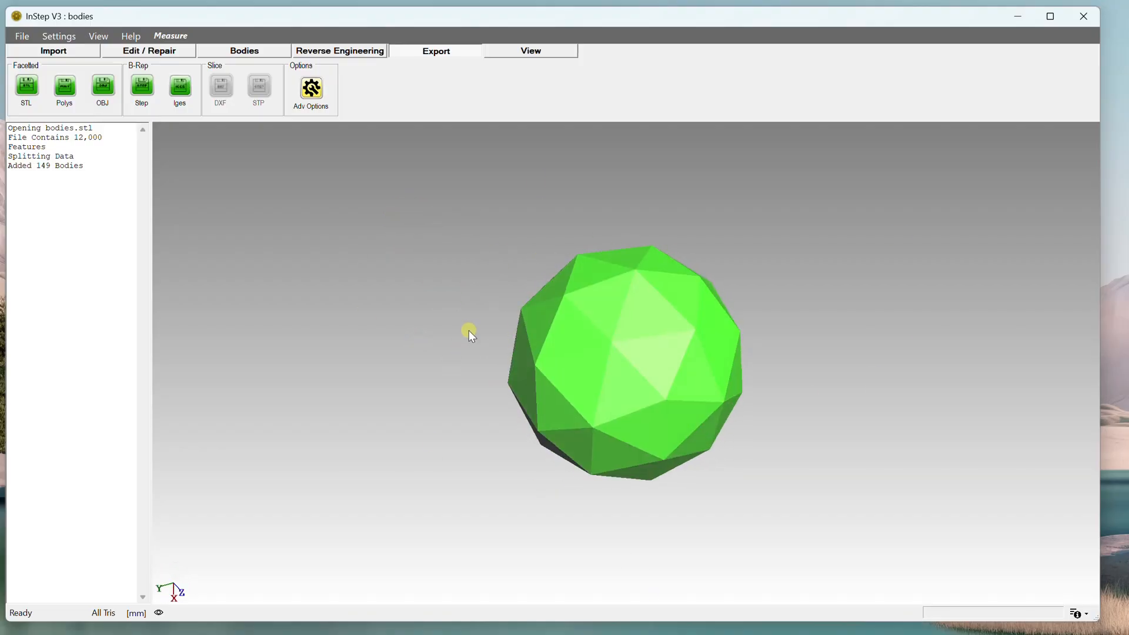
left_click(160, 614)
left_click(147, 154)
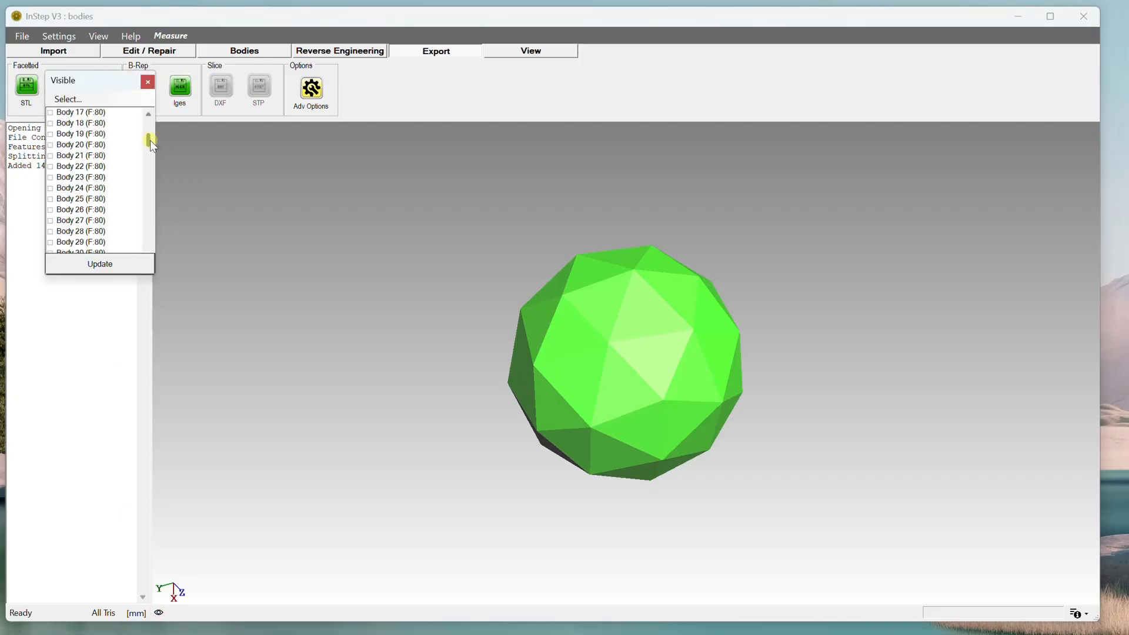
left_click_drag(150, 141, 147, 186)
left_click(53, 201)
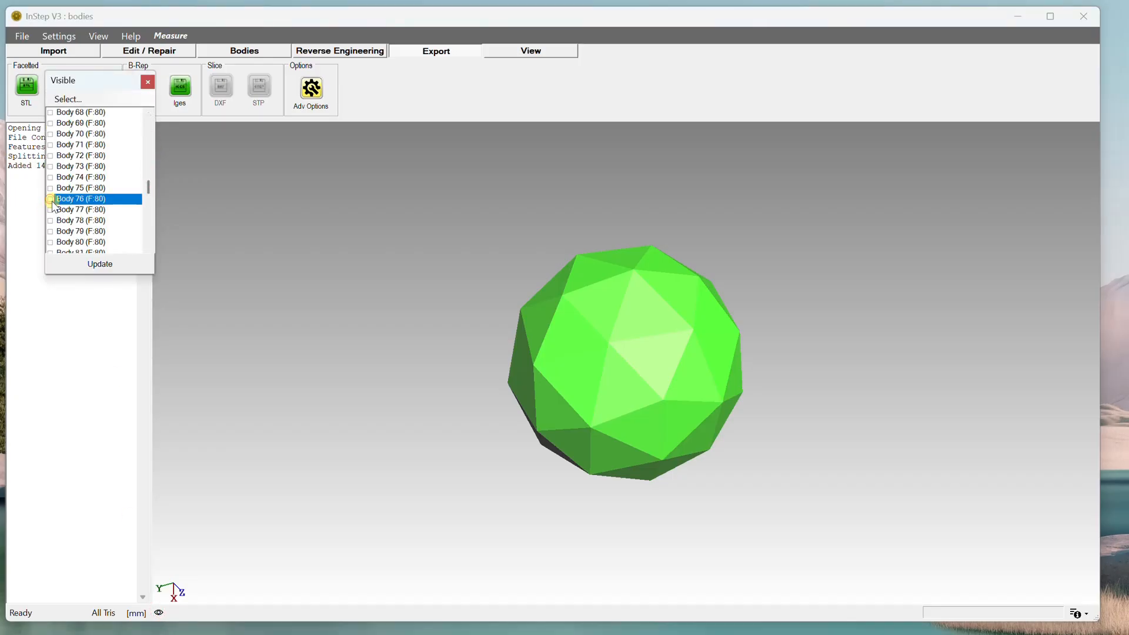
left_click(51, 199)
left_click(91, 265)
left_click(147, 82)
Orbit and zoom around the two visible spheres, then reset the view.
left_click_drag(661, 296, 638, 269)
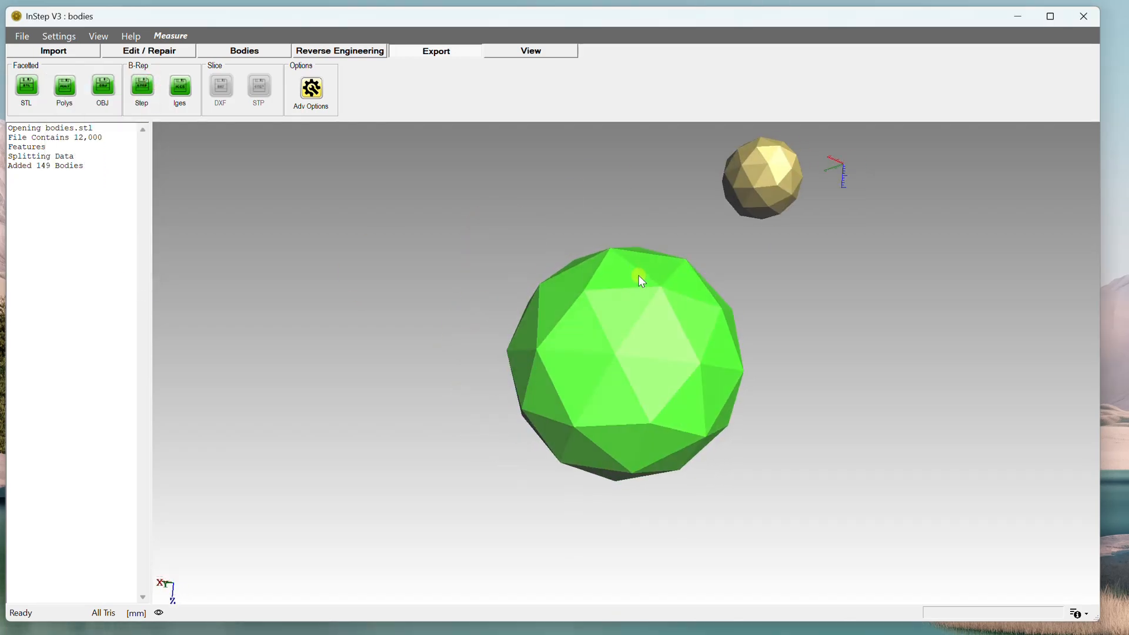
scroll(639, 278, "down", 5)
left_click_drag(745, 270, 611, 329)
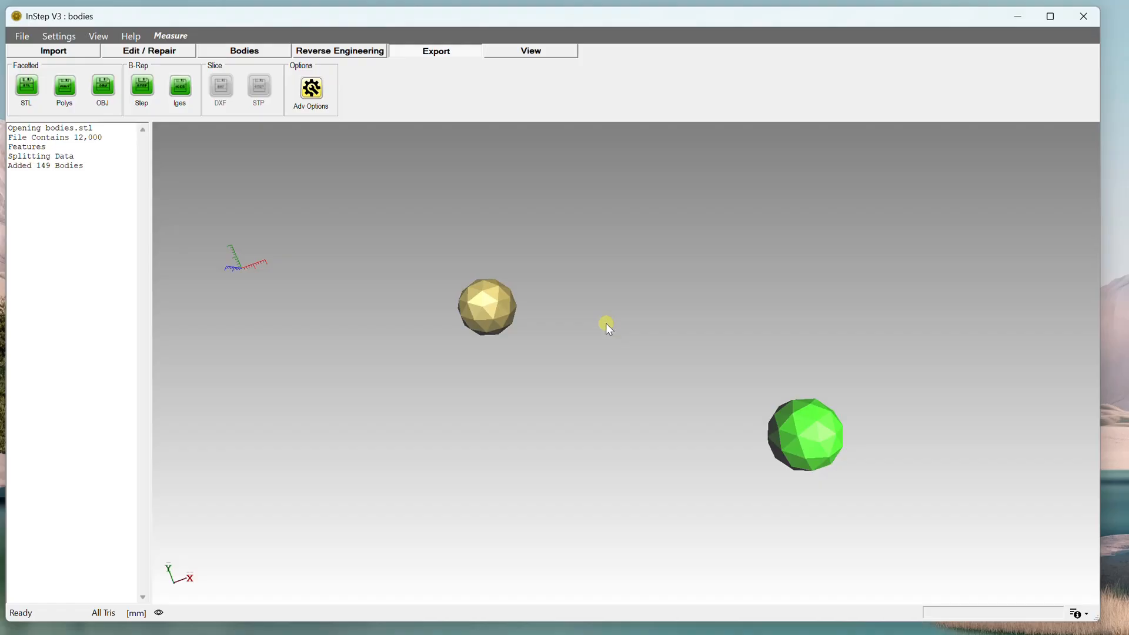
left_click_drag(652, 364, 696, 403)
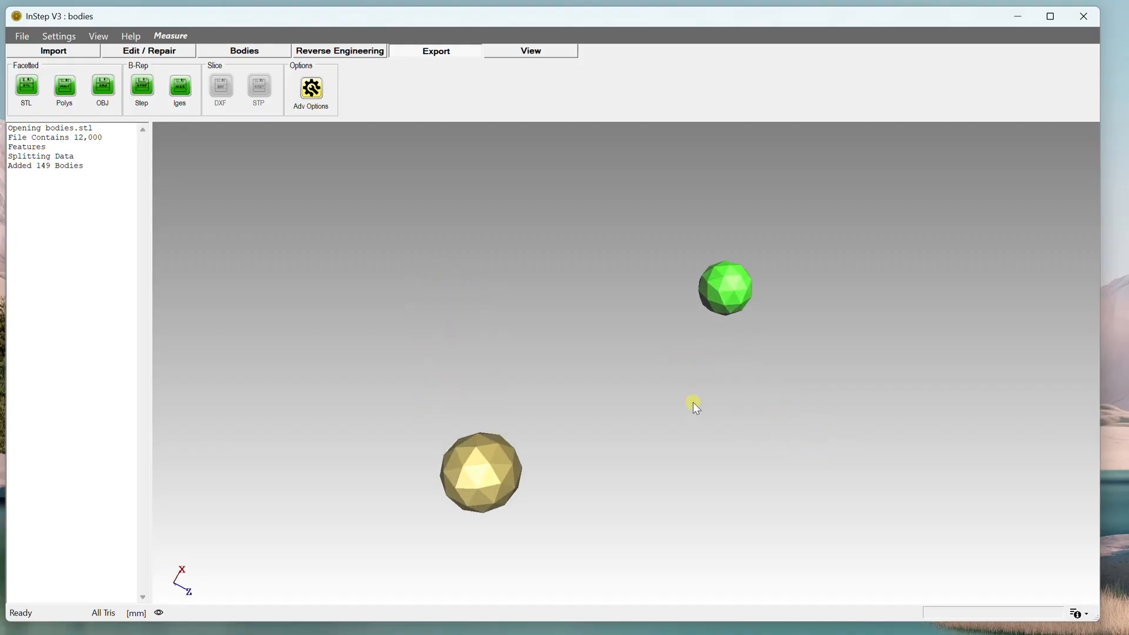
key("Home")
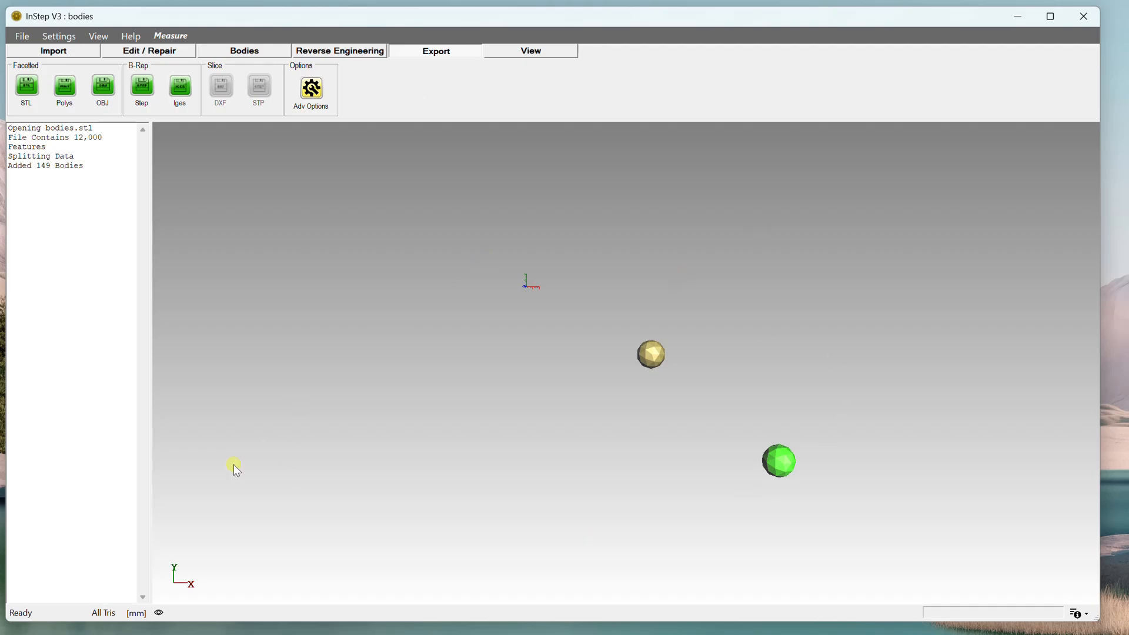
Make all bodies visible again through the visibility list.
left_click(158, 613)
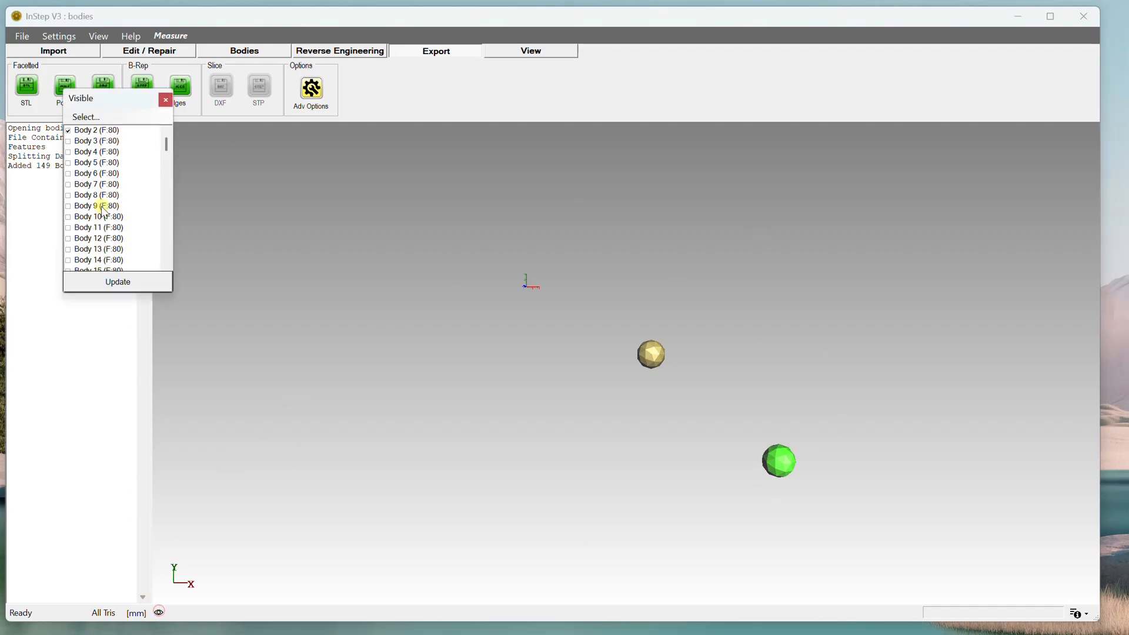
left_click(86, 117)
left_click(92, 131)
left_click(140, 283)
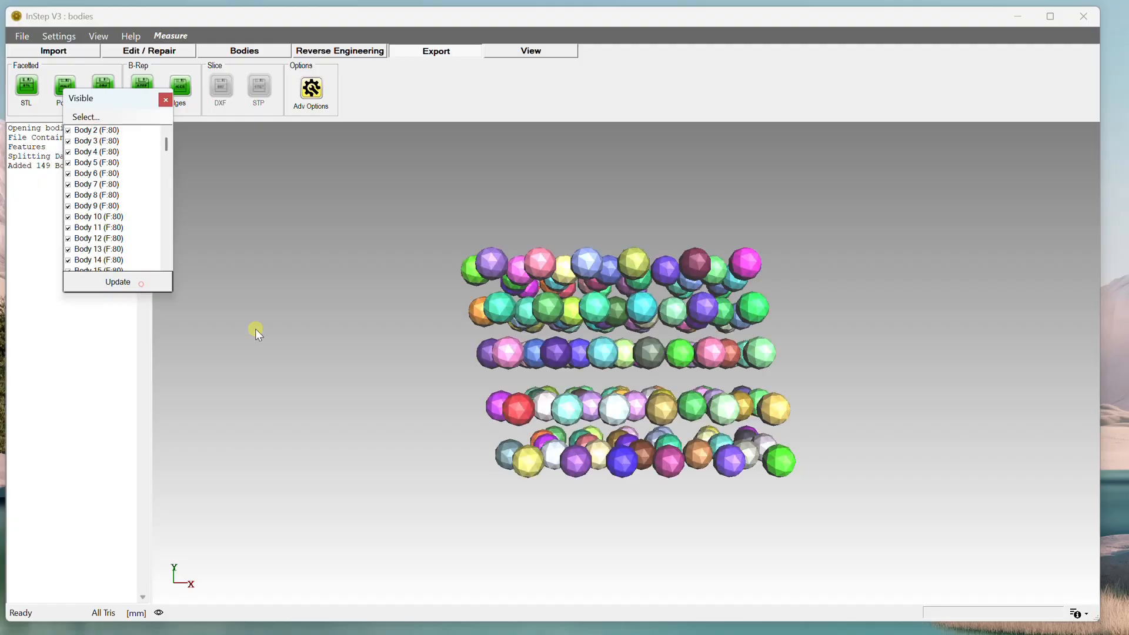
Select Body 2 and set the visibility list to show only the selected body, then close the list.
left_click(77, 131)
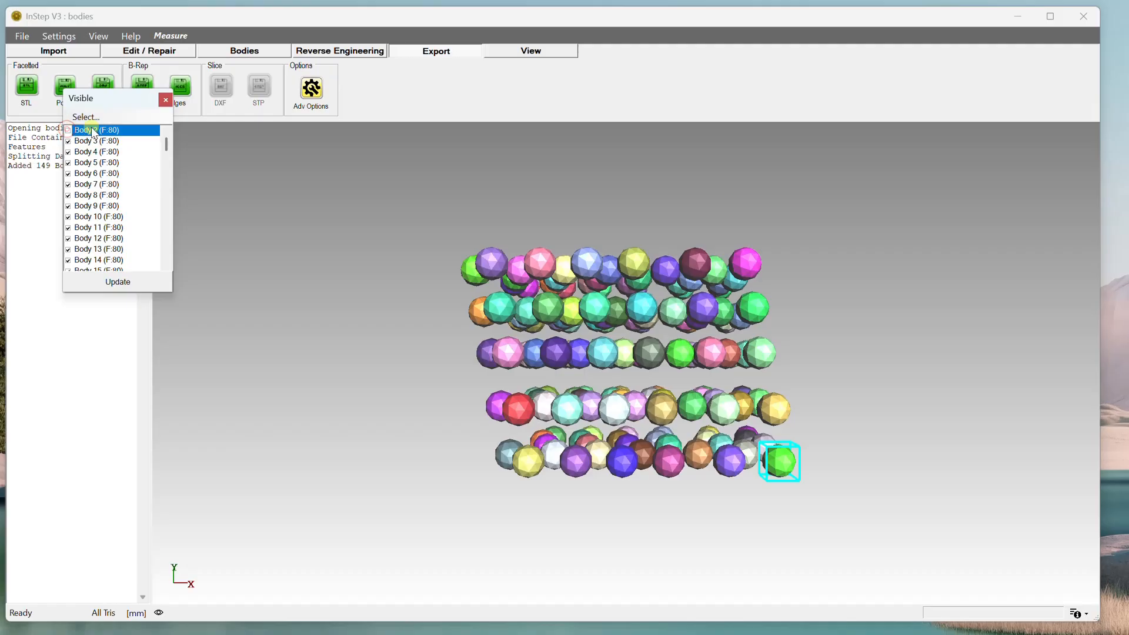
left_click(87, 117)
left_click(112, 163)
left_click(131, 282)
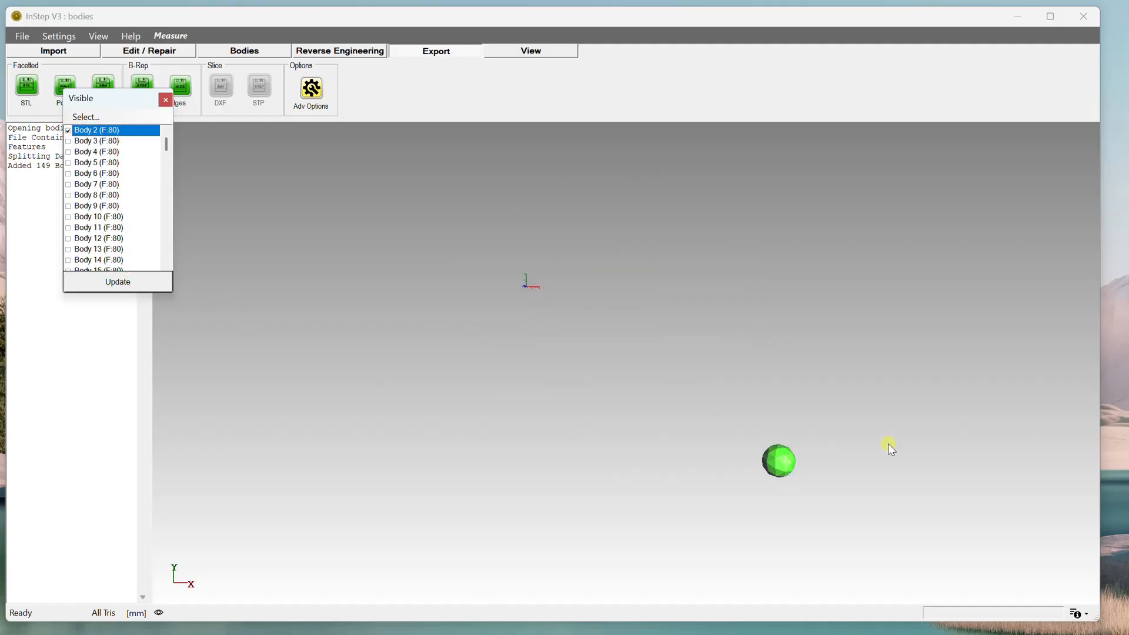
left_click(165, 100)
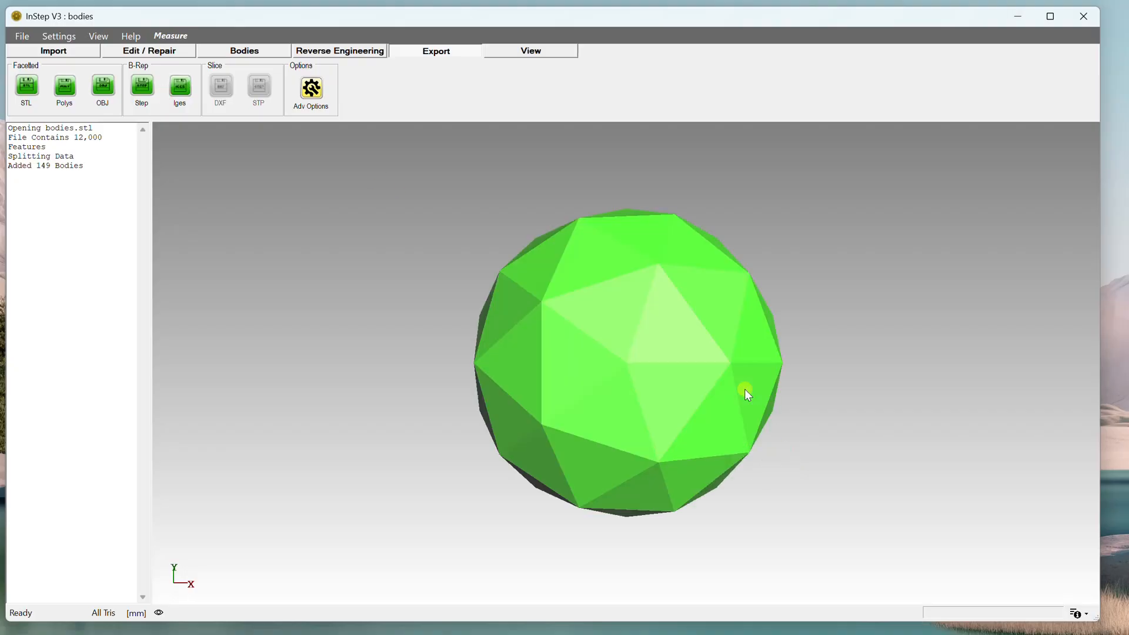
Orbit and zoom around the isolated Body 2 sphere to examine it from several angles.
left_click_drag(832, 357, 802, 399)
scroll(801, 401, "down", 10)
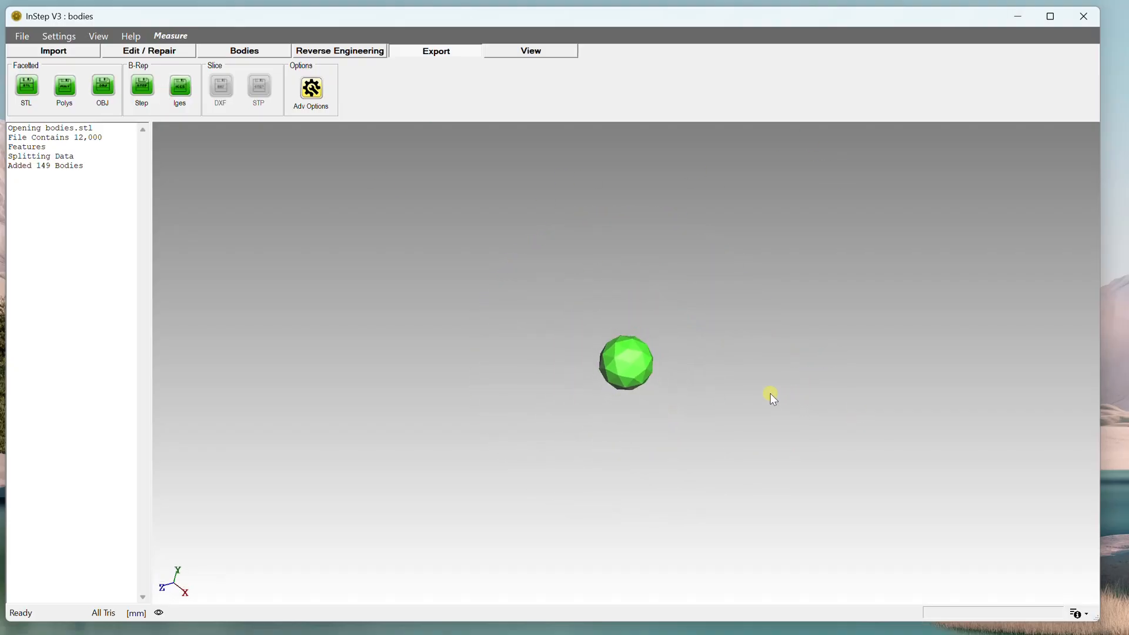
scroll(714, 389, "down", 4)
scroll(710, 390, "up", 4)
scroll(709, 390, "down", 4)
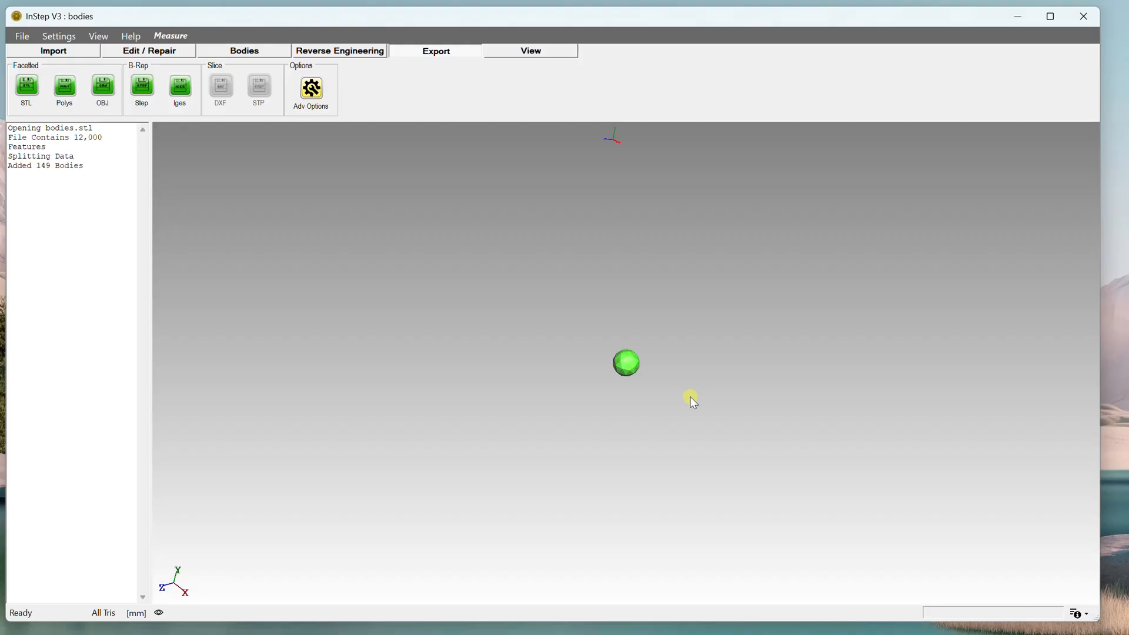
scroll(685, 398, "up", 6)
left_click_drag(686, 403, 644, 349)
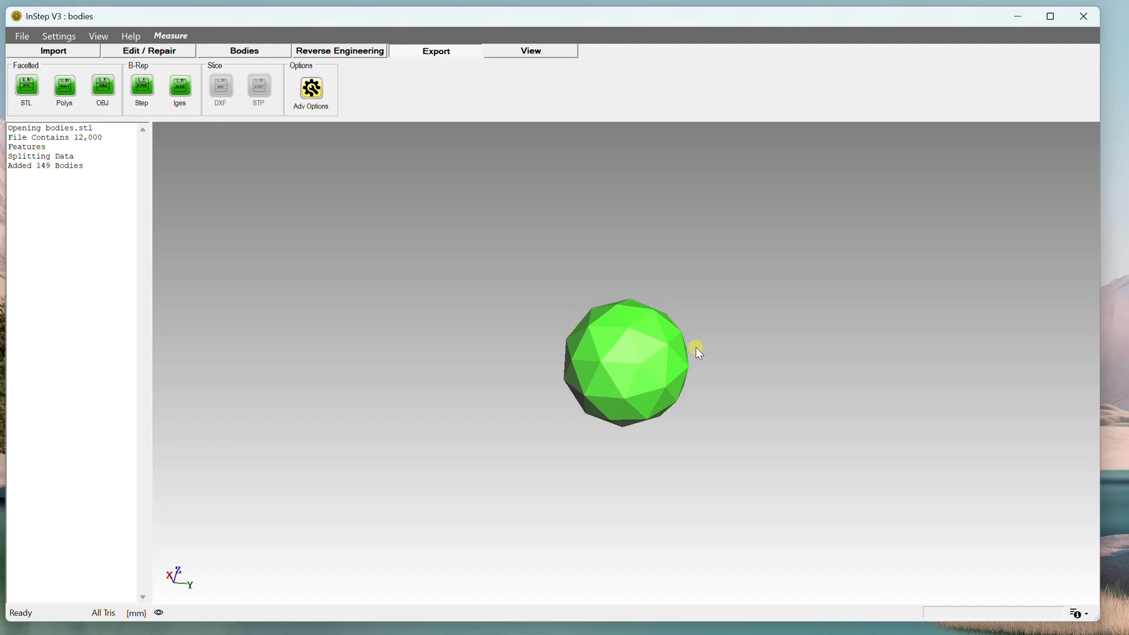
left_click_drag(614, 377, 782, 390)
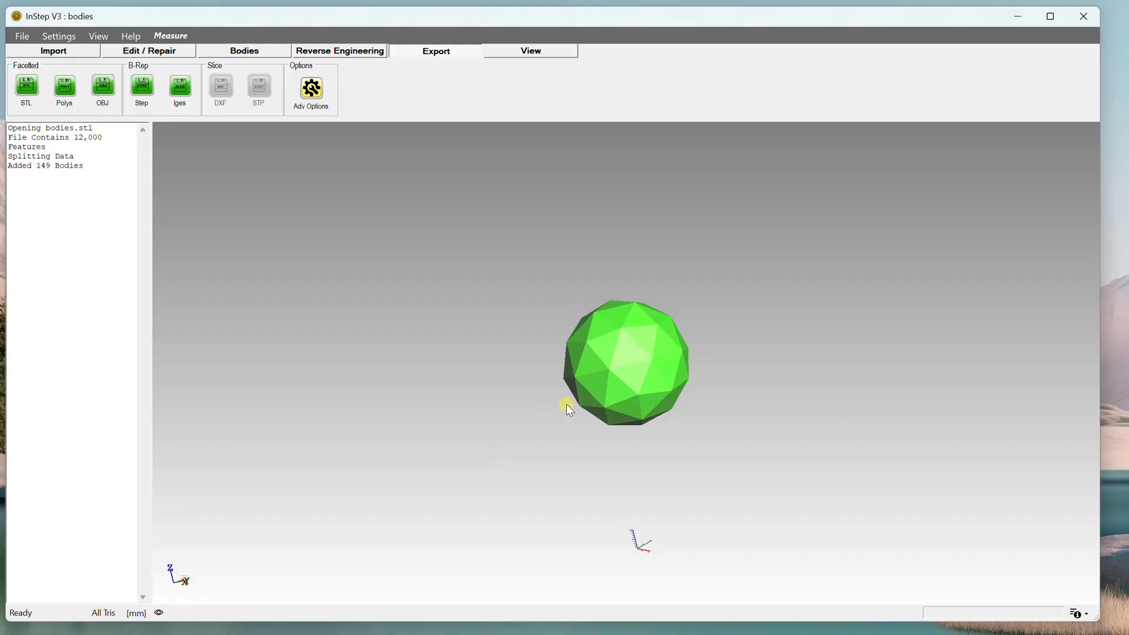
key("ctrl+z")
left_click_drag(786, 425, 723, 400)
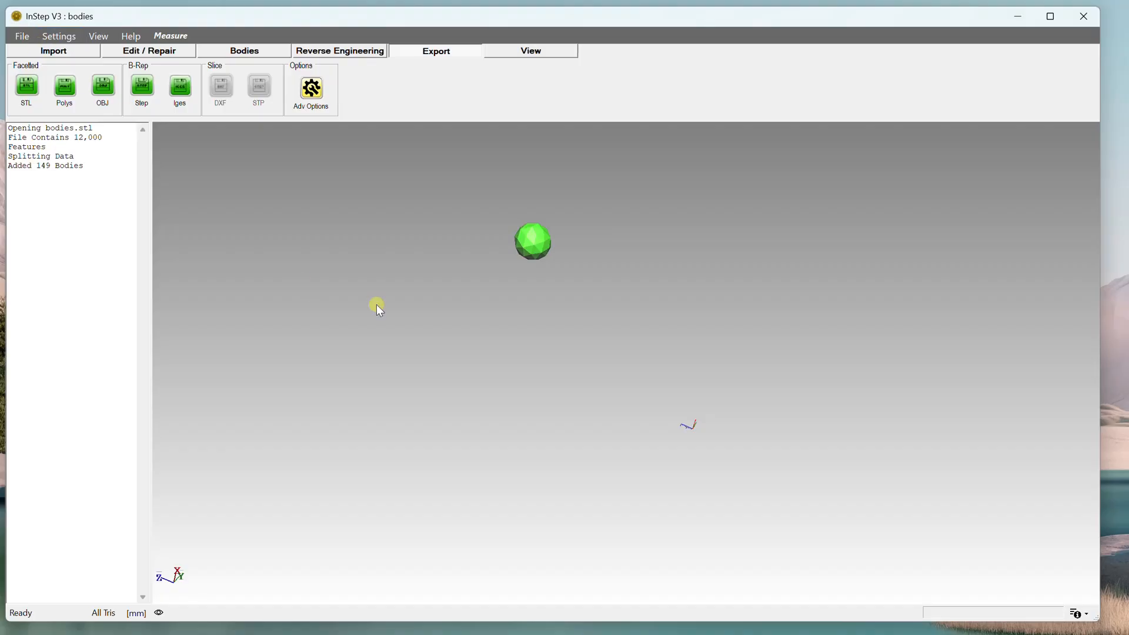
left_click_drag(540, 265, 559, 288)
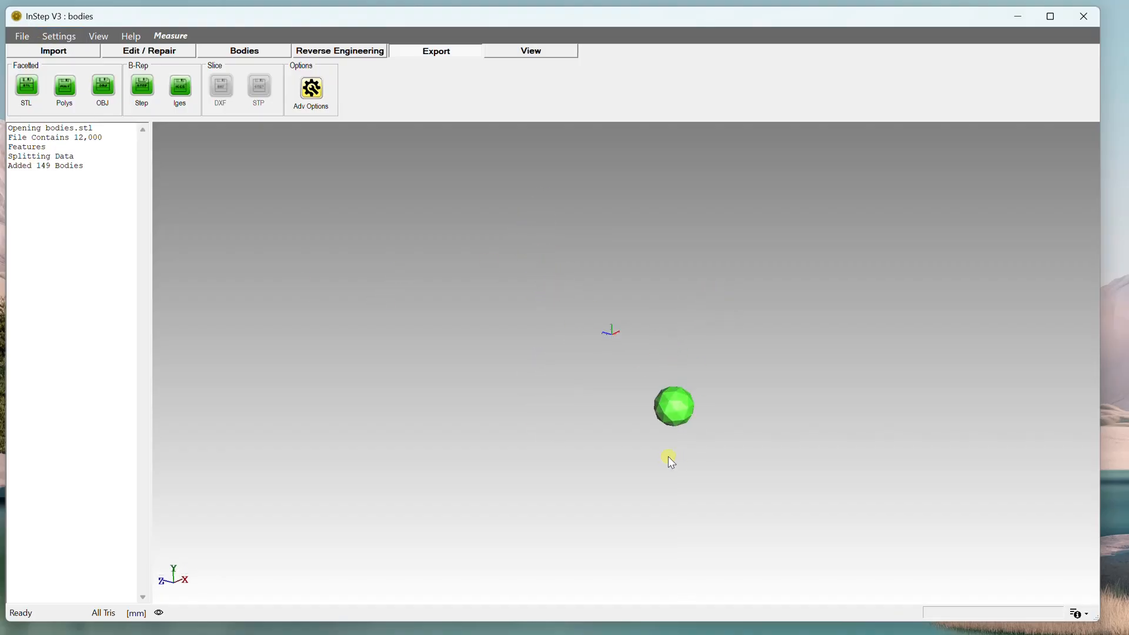
left_click_drag(671, 460, 716, 483)
scroll(556, 396, "up", 5)
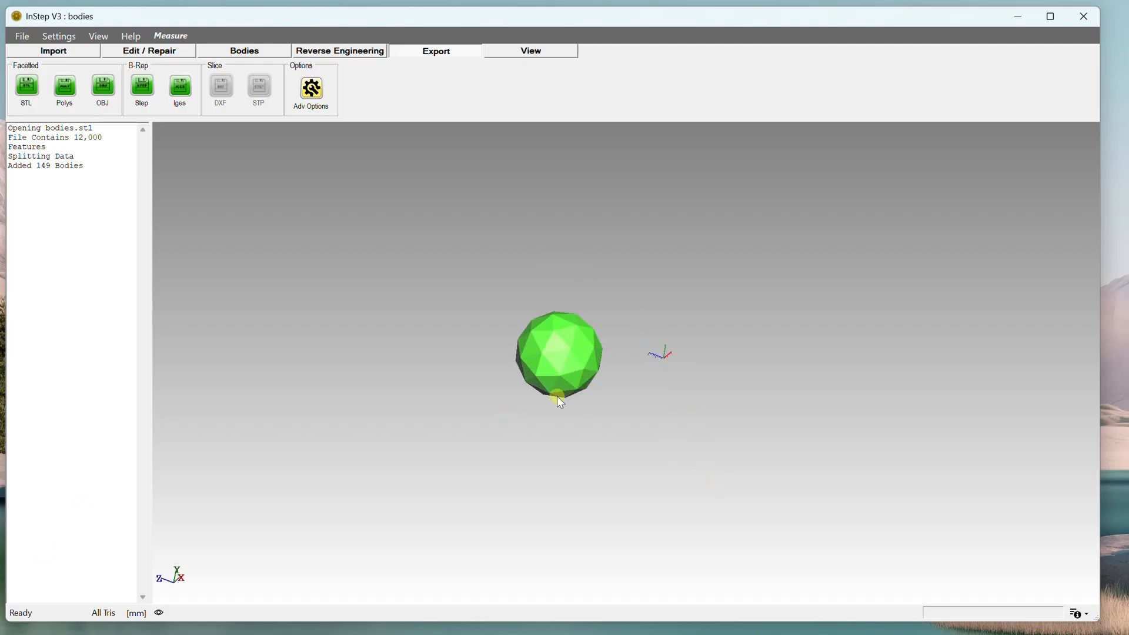
scroll(556, 396, "down", 2)
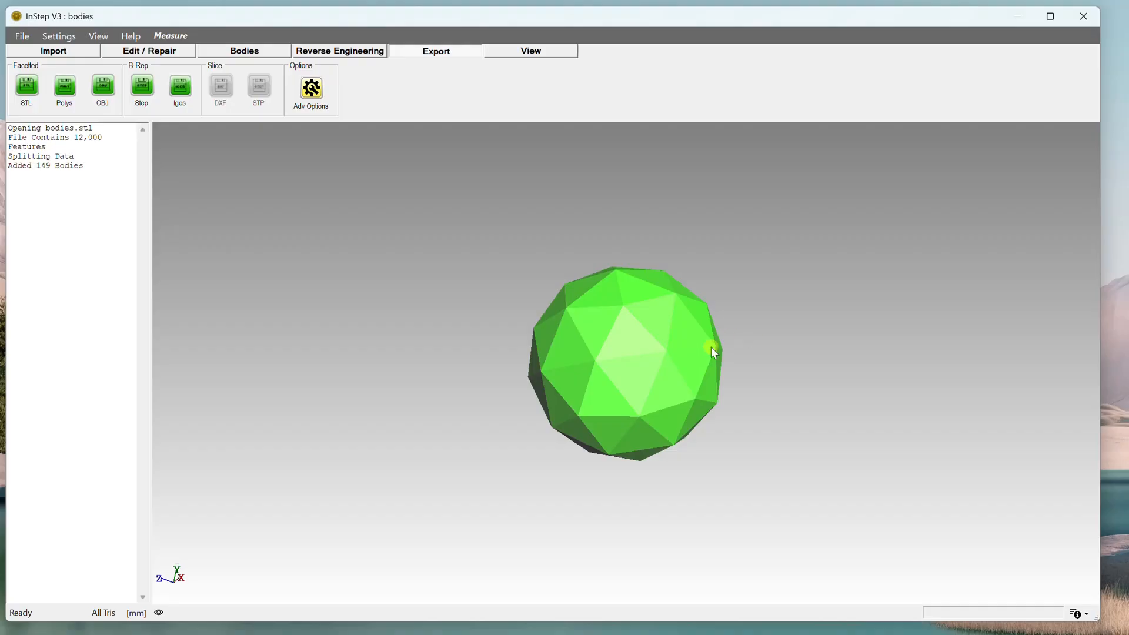
Open the Auto Boundaries tool for the isolated sphere, move its dialog aside, and close it without finding boundaries.
mouse_move(711, 347)
left_mouse_down()
mouse_move(699, 354)
mouse_move(708, 350)
left_mouse_up()
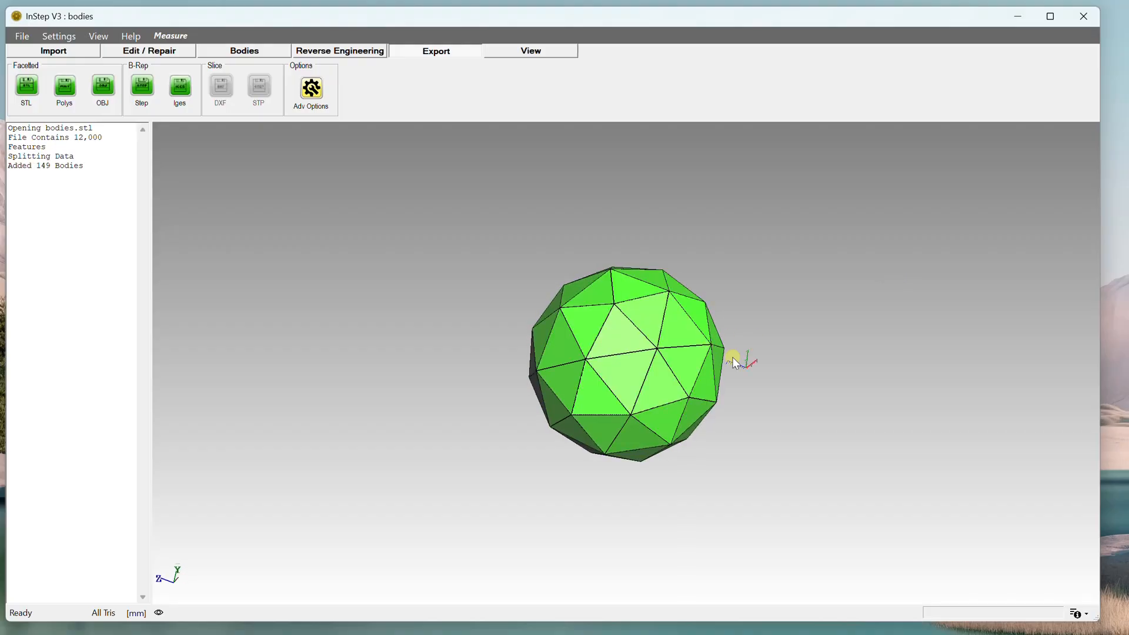
double_click(732, 357)
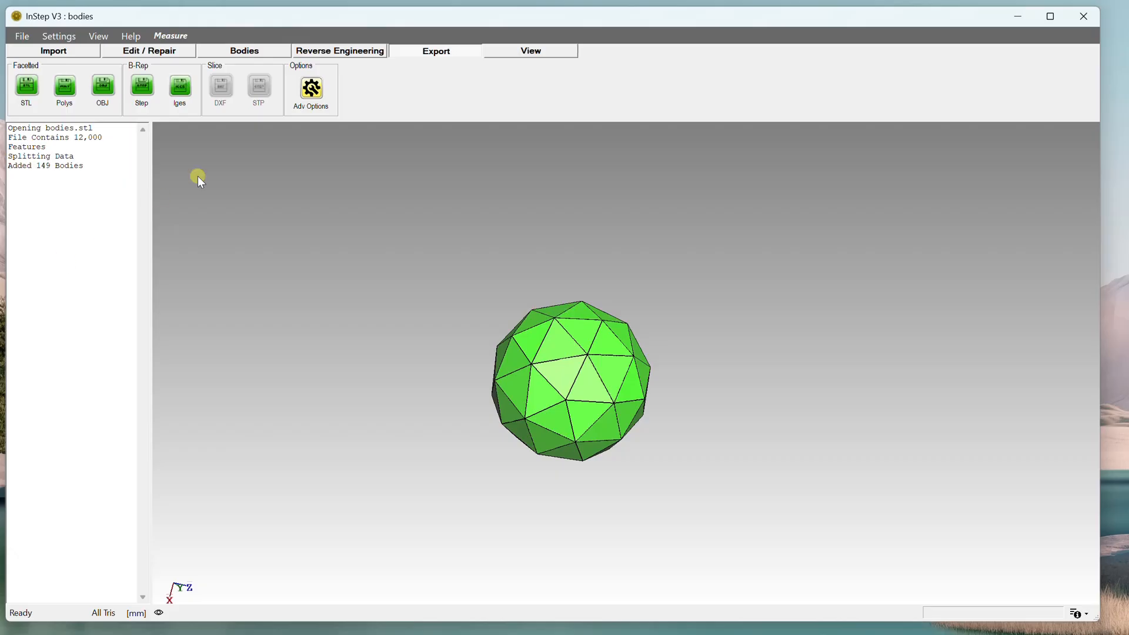
left_click(340, 52)
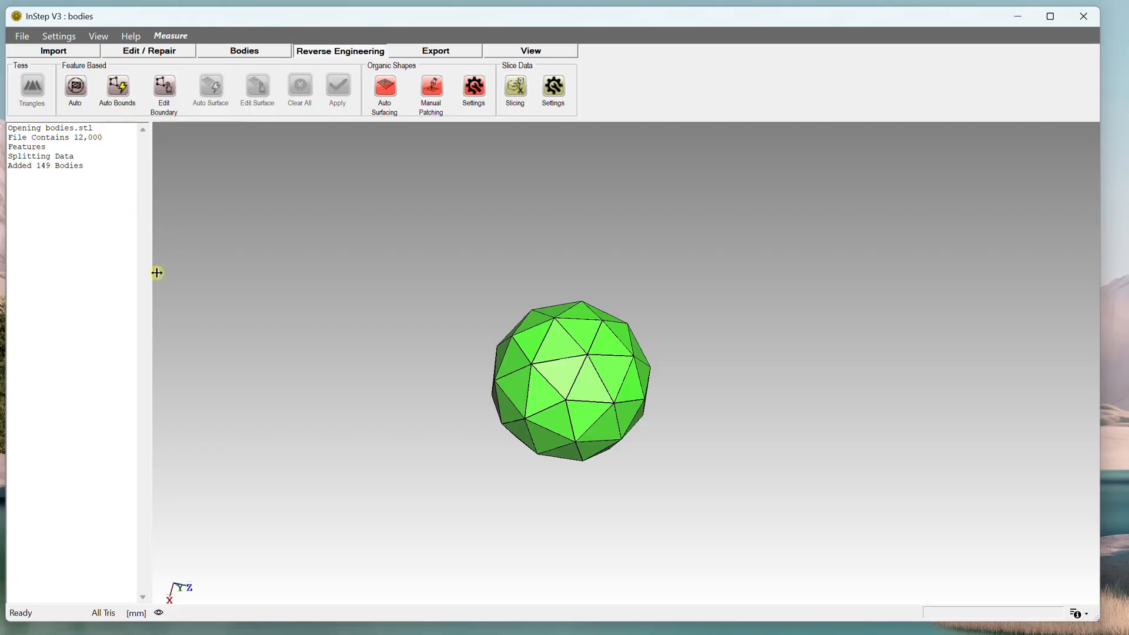
left_click_drag(566, 317, 558, 355)
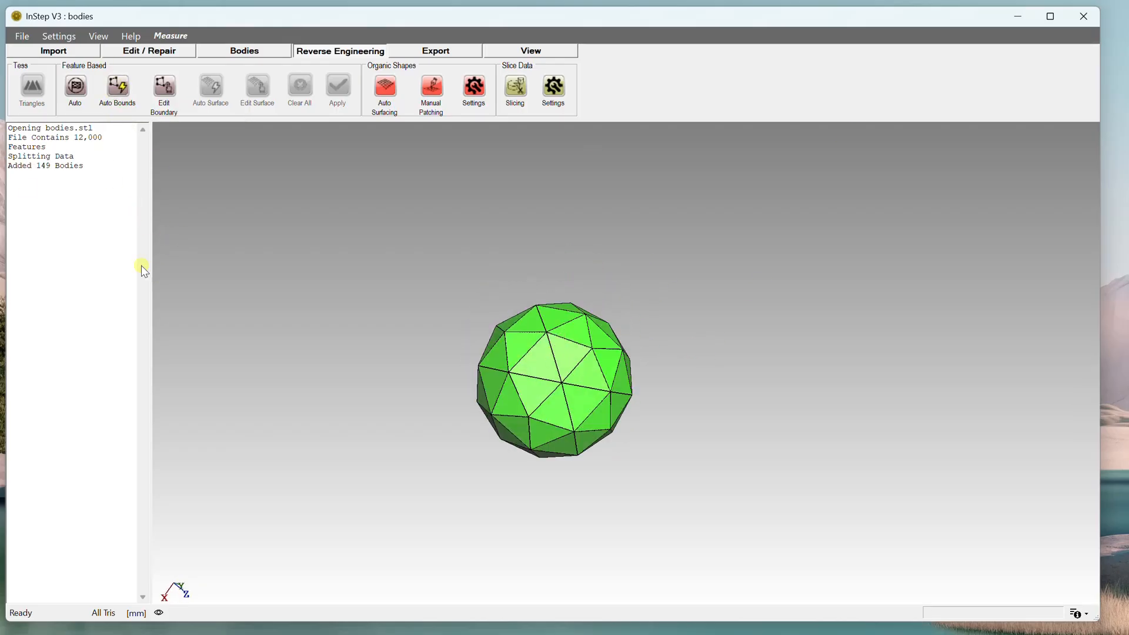
left_click(121, 97)
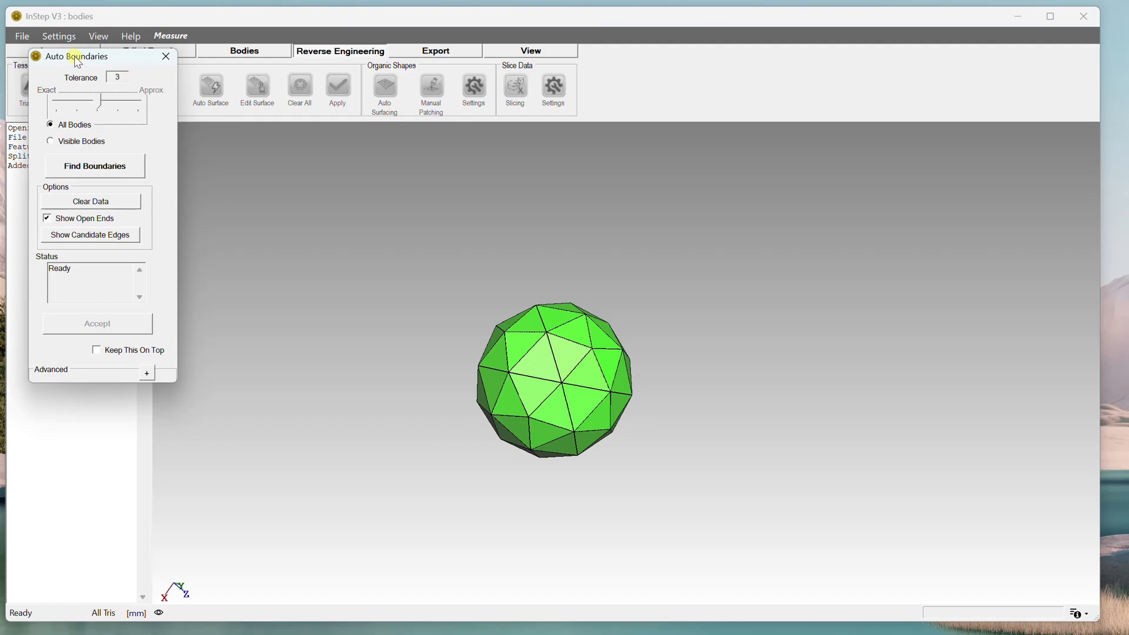
left_click_drag(78, 62, 241, 155)
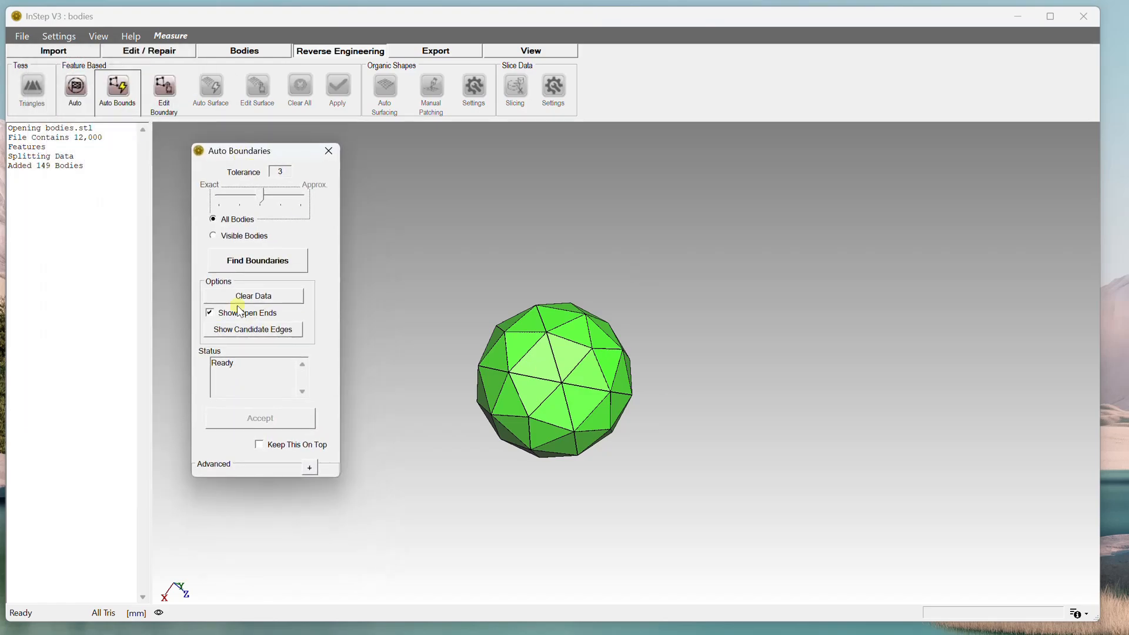
left_click(329, 151)
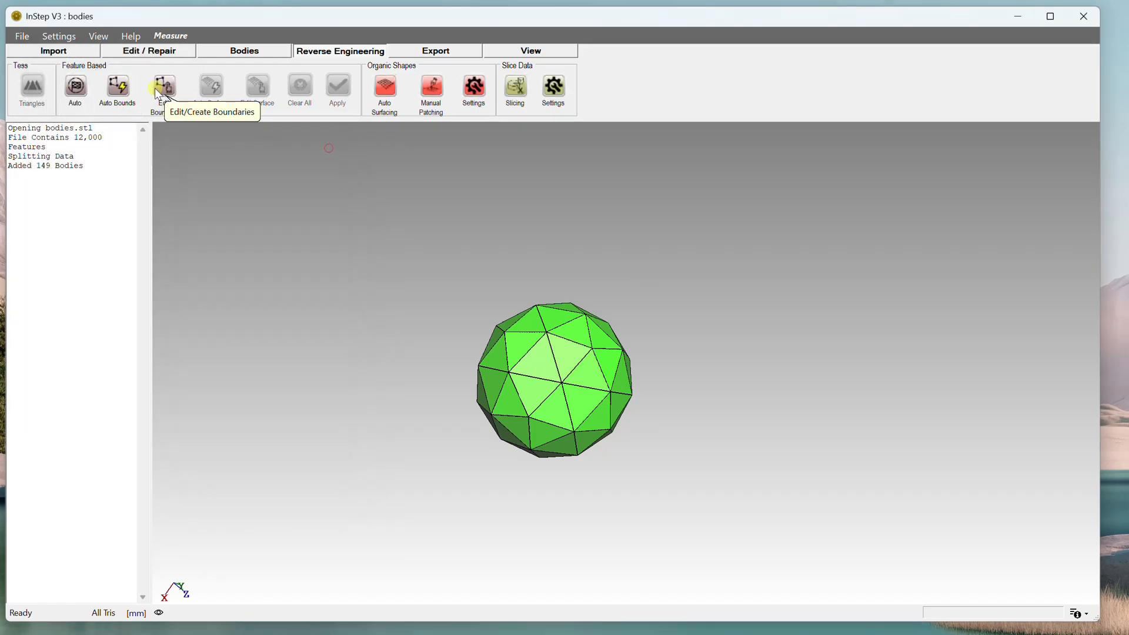
Start Edit Boundary, select one sphere edge and grow the selection, then clear the selection and close the dialog.
left_click(160, 91)
left_click_drag(135, 245, 257, 238)
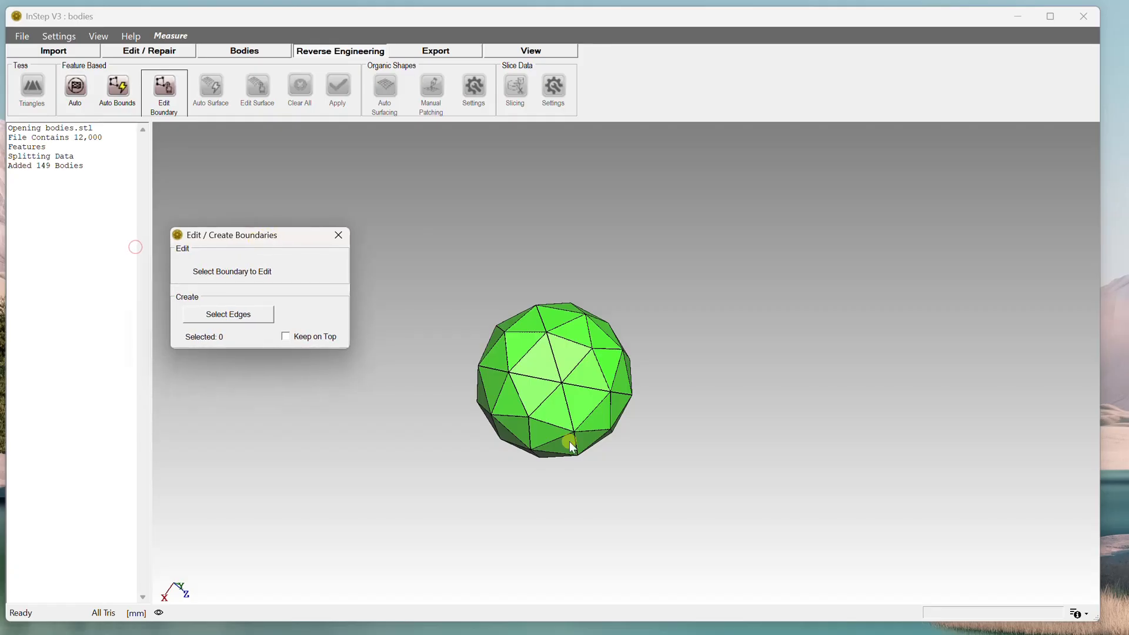
left_click(233, 318)
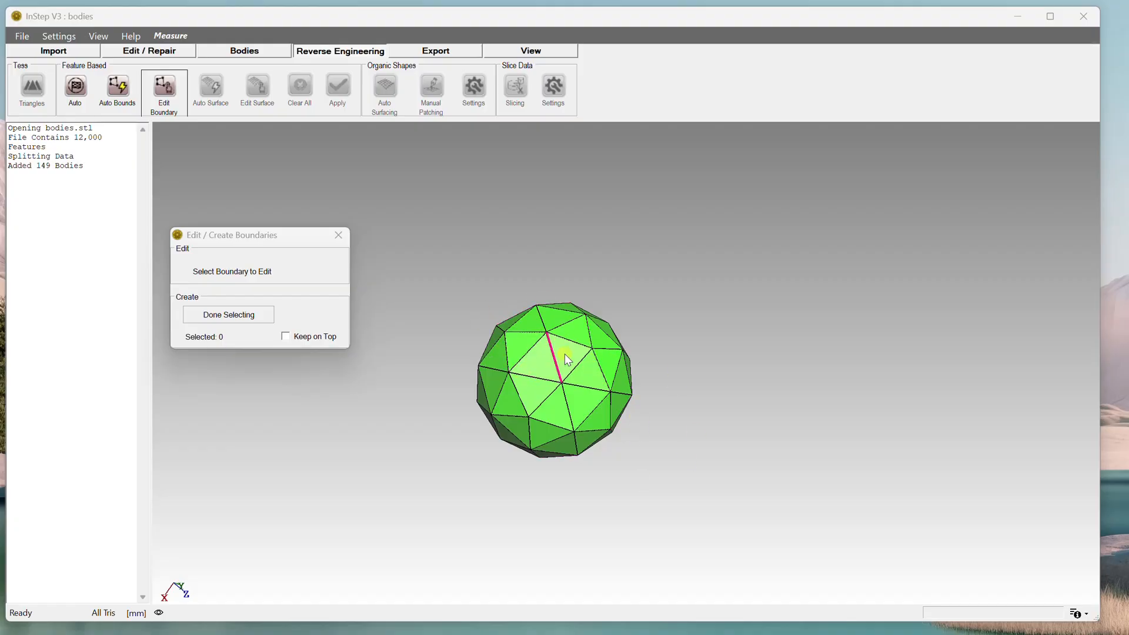
left_click(535, 356)
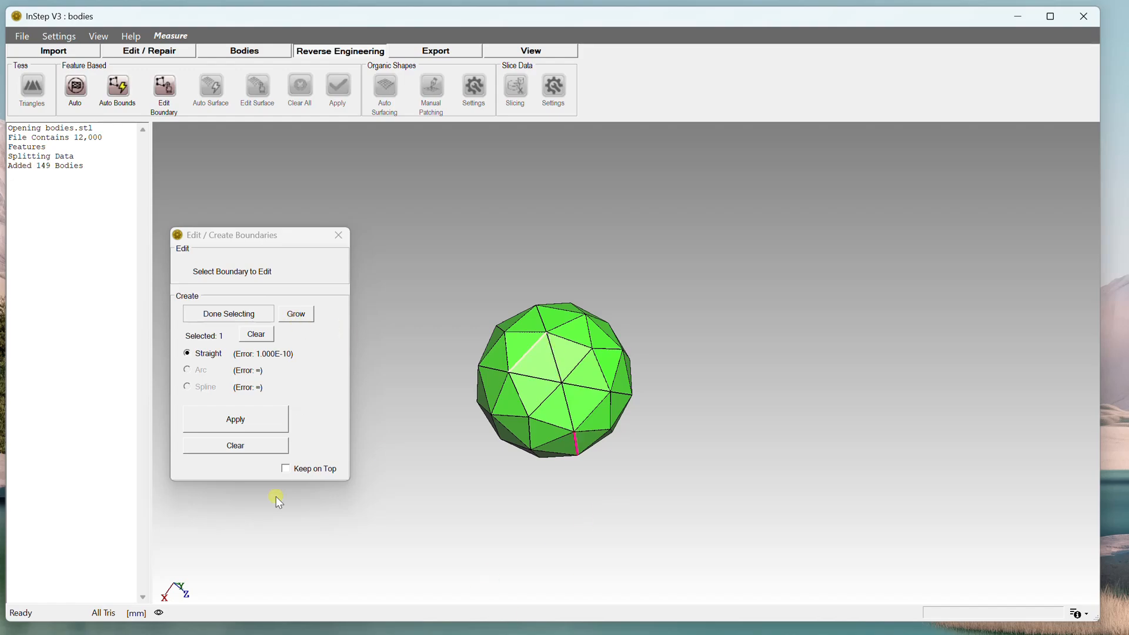
middle_click_drag(501, 369, 511, 371)
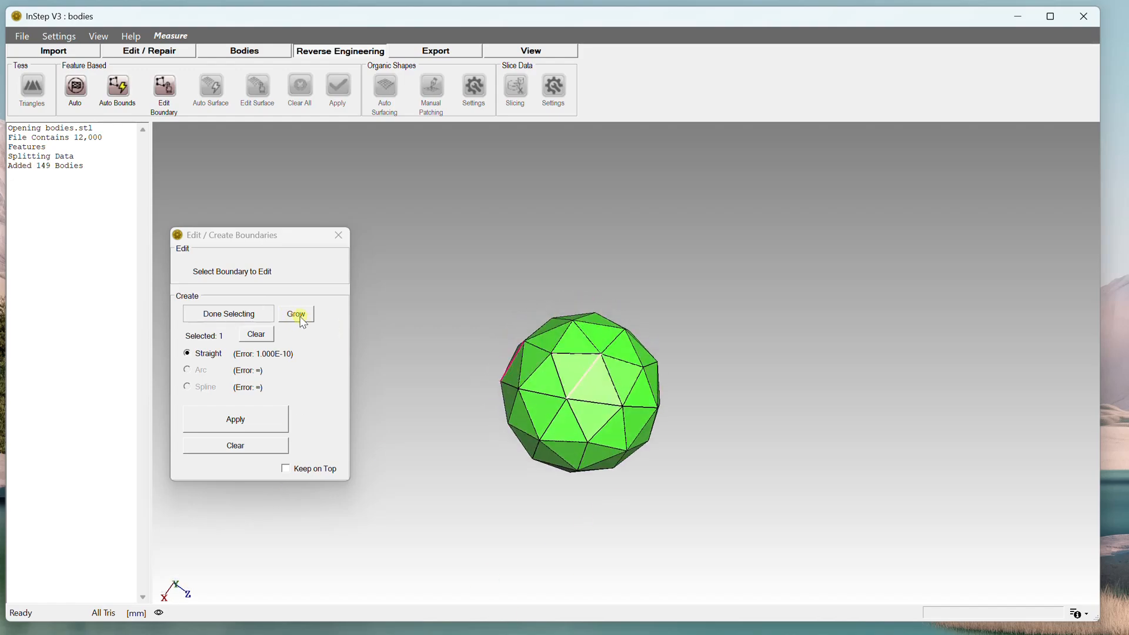
middle_click_drag(576, 504, 545, 535)
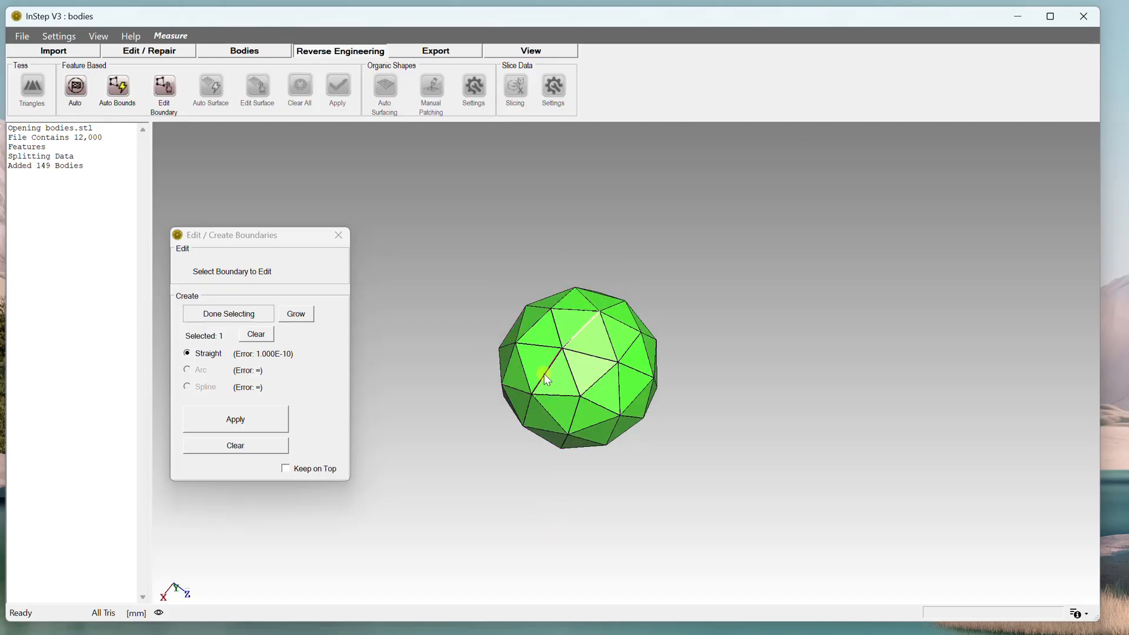
left_click(304, 311)
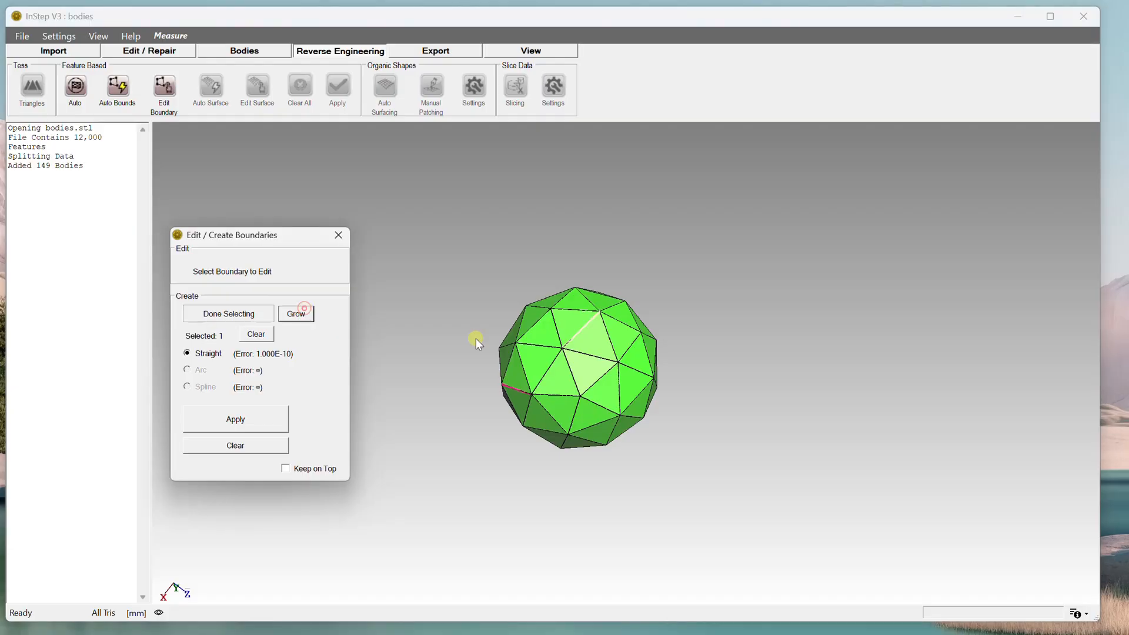
middle_click_drag(536, 349, 519, 389)
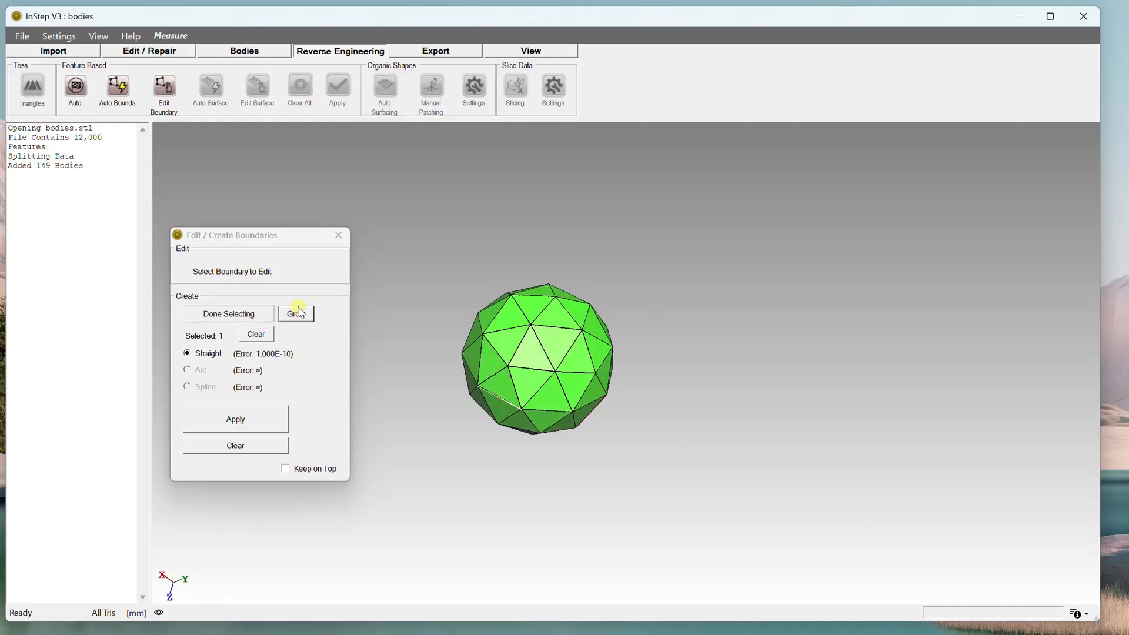
left_click(277, 444)
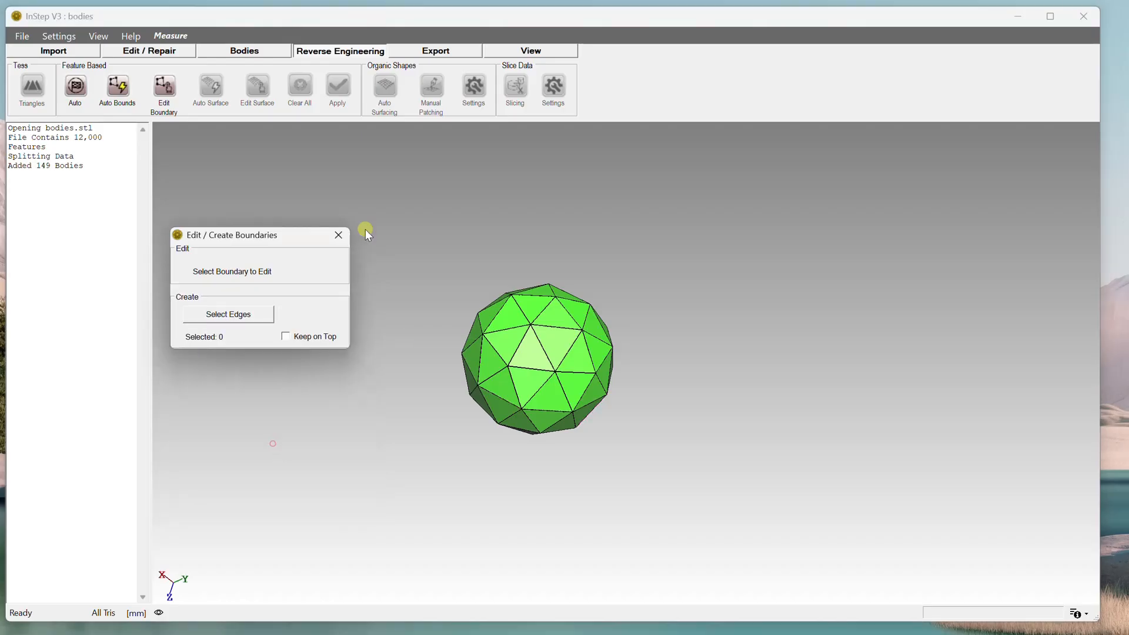
left_click(339, 235)
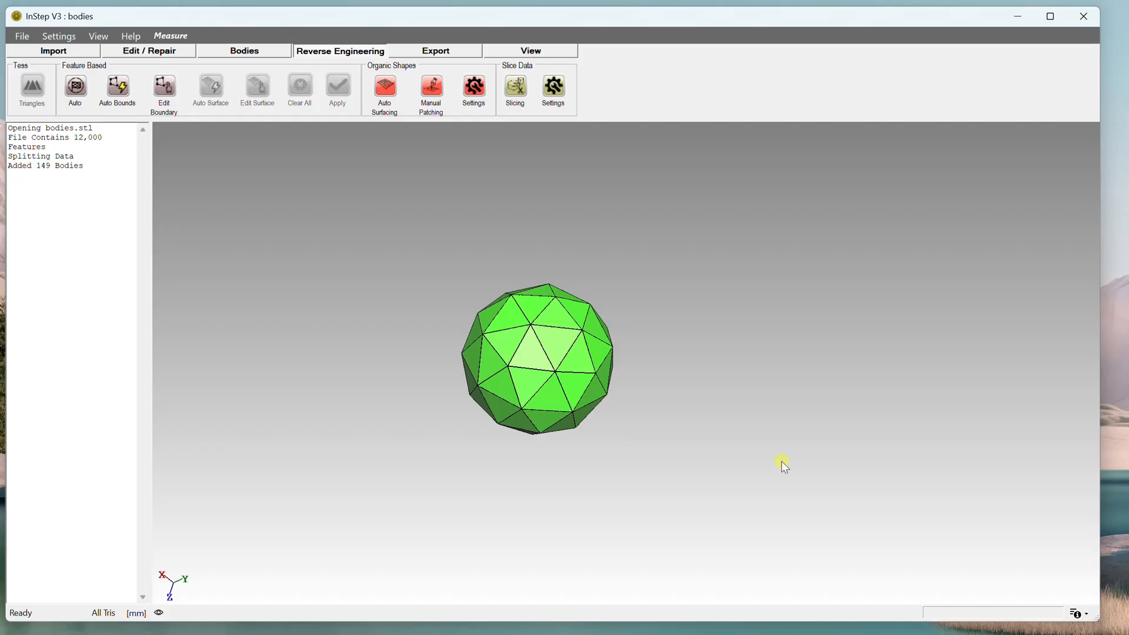
Open the Help menu to reach the Online Tutorials entry.
left_click(216, 53)
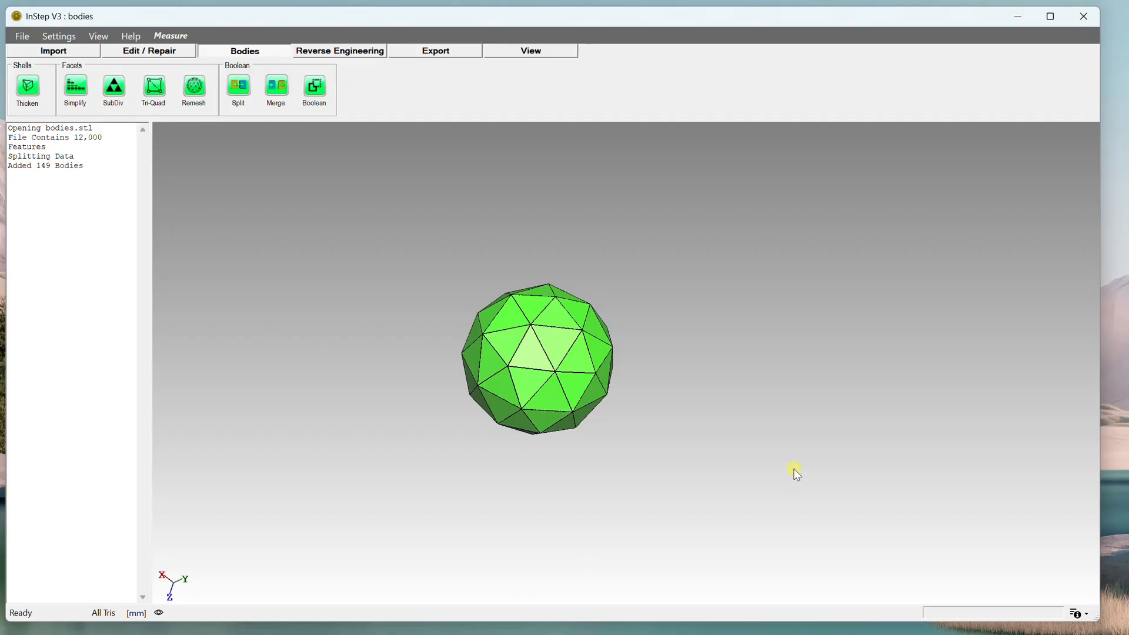
left_click(131, 37)
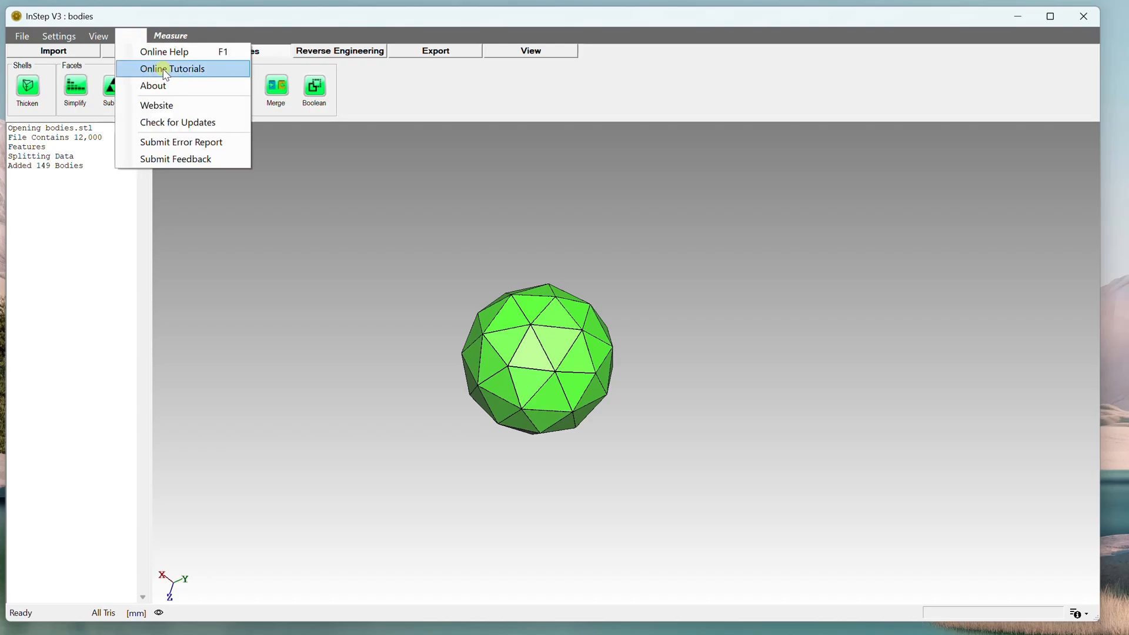